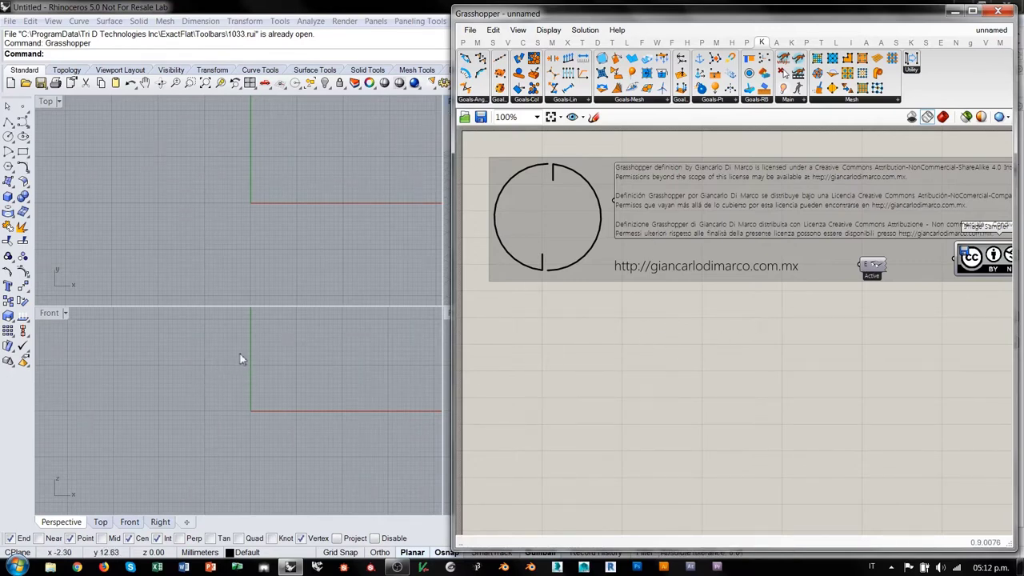
Maximize the Front viewport in Rhino and frame the area above and beside the origin.
double_click(50, 312)
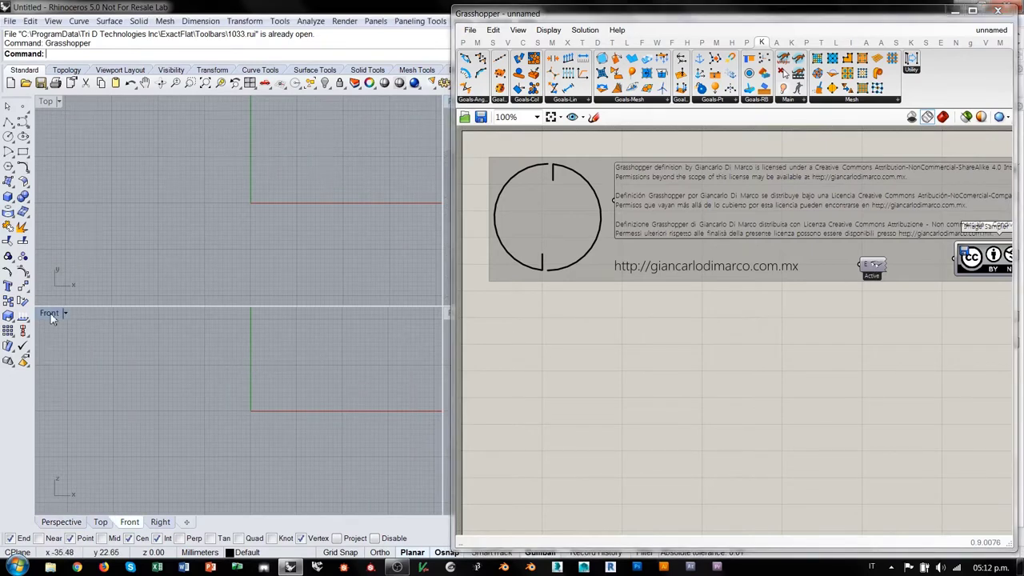
right_click_drag(324, 239, 240, 218)
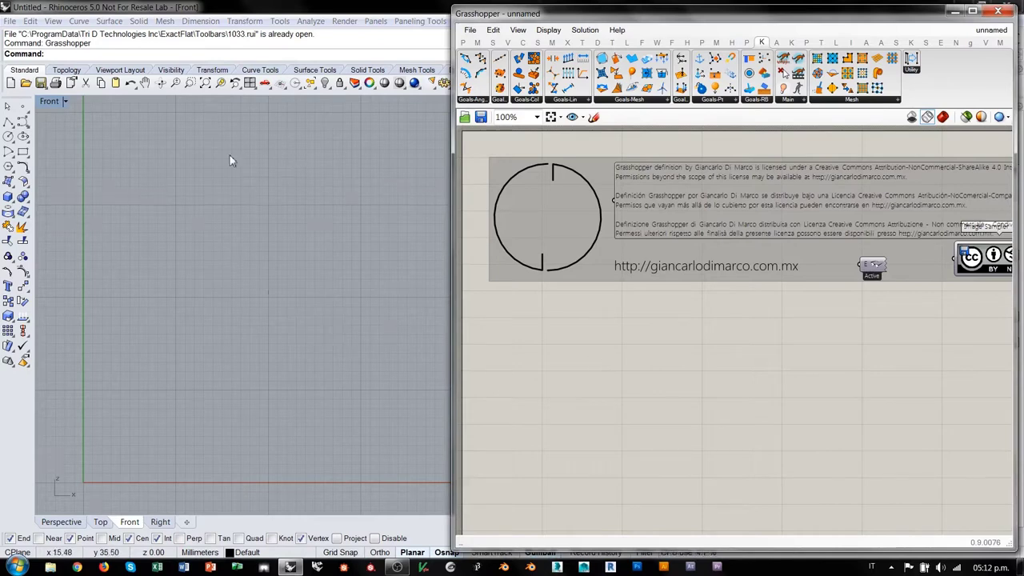
right_click_drag(301, 316, 291, 312)
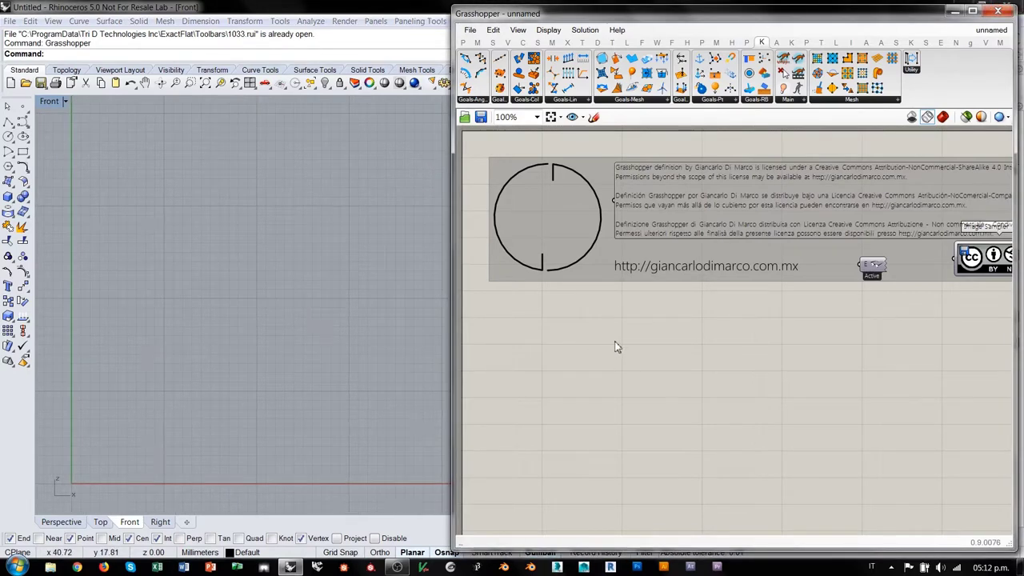
Add a Circle component to the Grasshopper canvas and drive its radius with a number slider of 10.
double_click(557, 370)
type("cir")
left_click(537, 359)
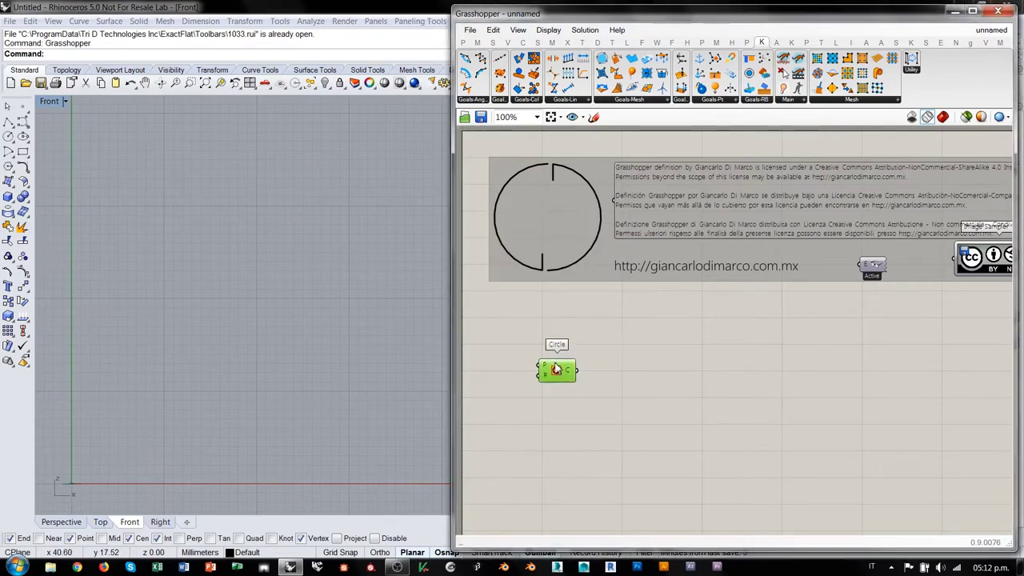
double_click(541, 377)
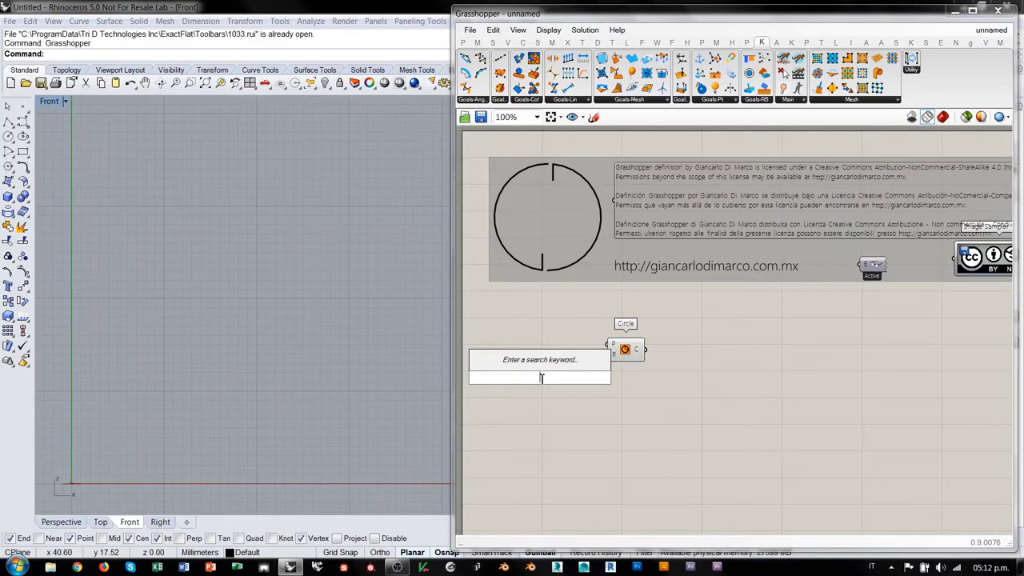
type("10")
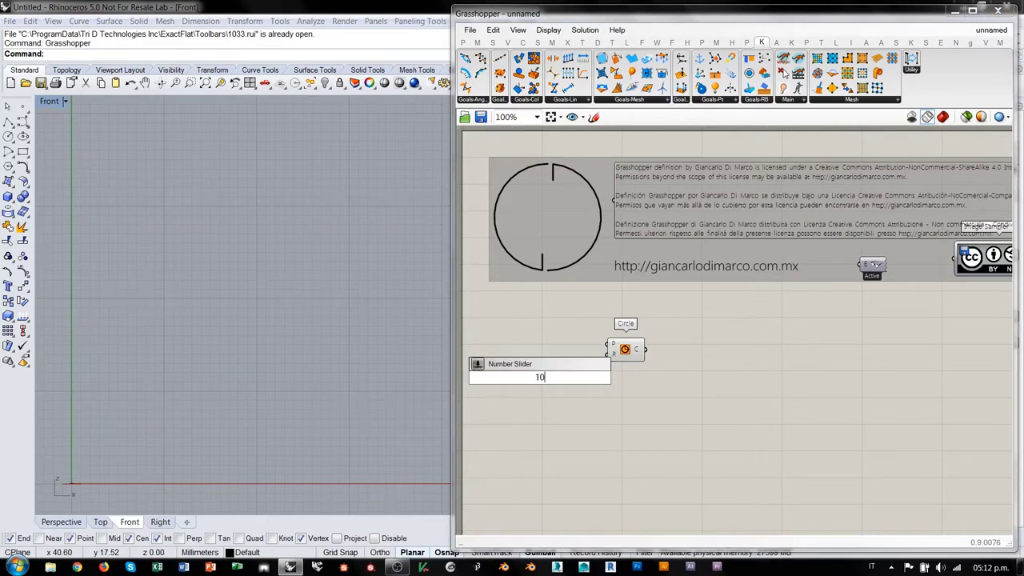
key("Return")
left_click_drag(540, 384, 609, 355)
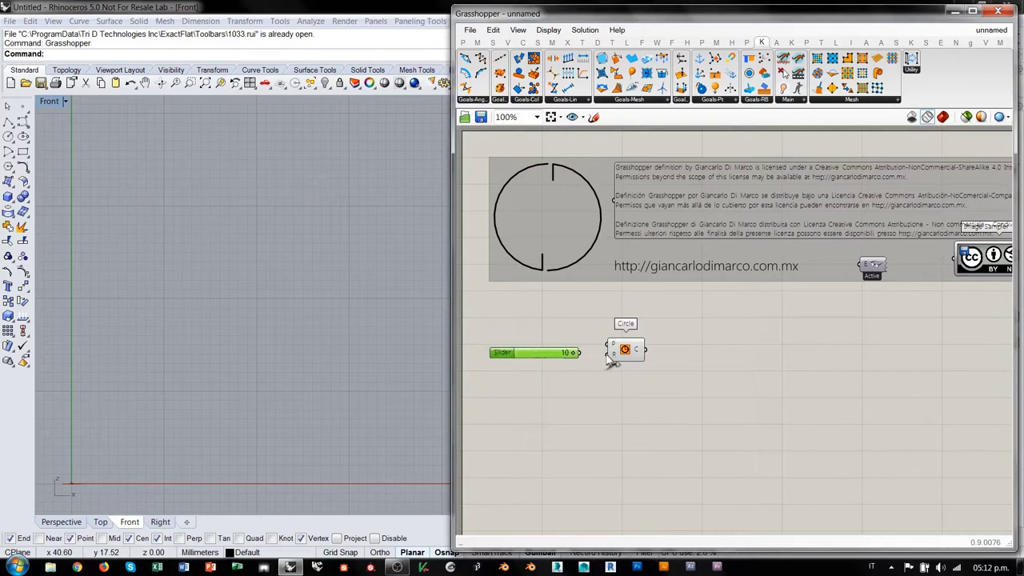
Add an XZ Plane component as the circle's base plane and arrange it and the radius slider beside the Circle.
double_click(562, 337)
type("xz")
key("Return")
left_click_drag(581, 337, 609, 344)
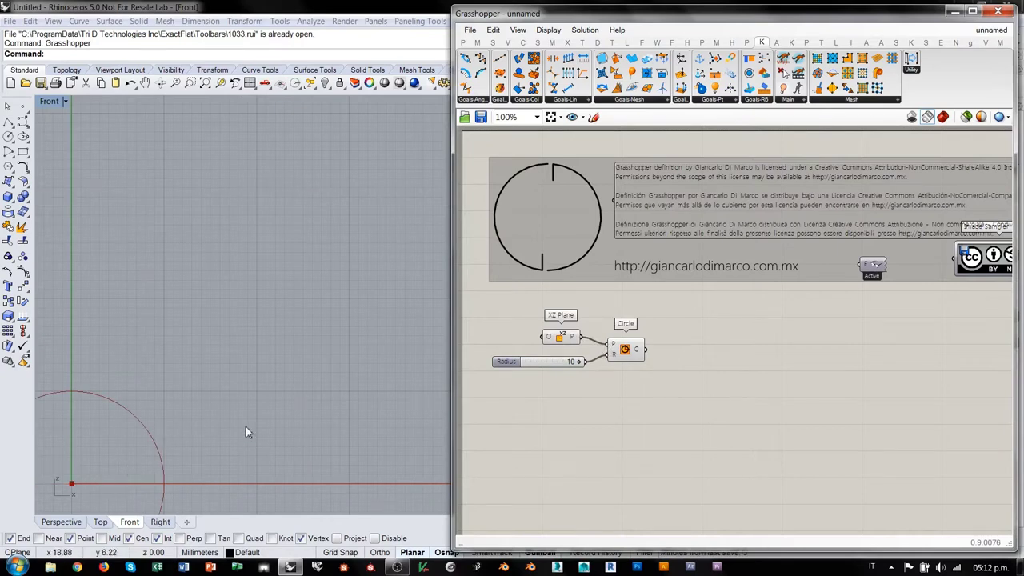
mouse_move(566, 365)
left_mouse_down()
mouse_move(584, 340)
mouse_move(574, 364)
left_mouse_up()
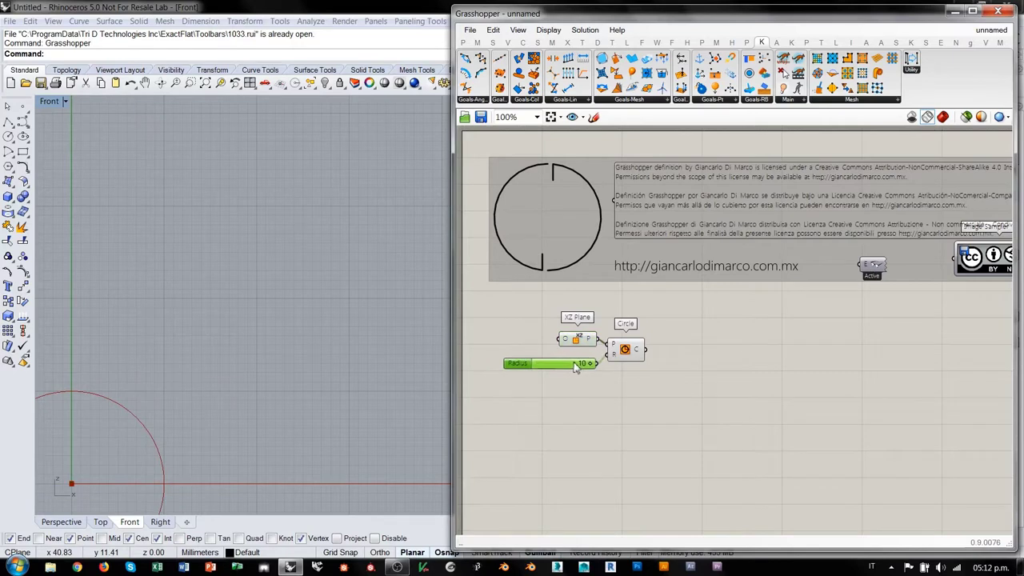
Add a Point parameter as the XZ Plane's origin and set it to one point above and right of the Front view's origin.
double_click(516, 333)
type("poin")
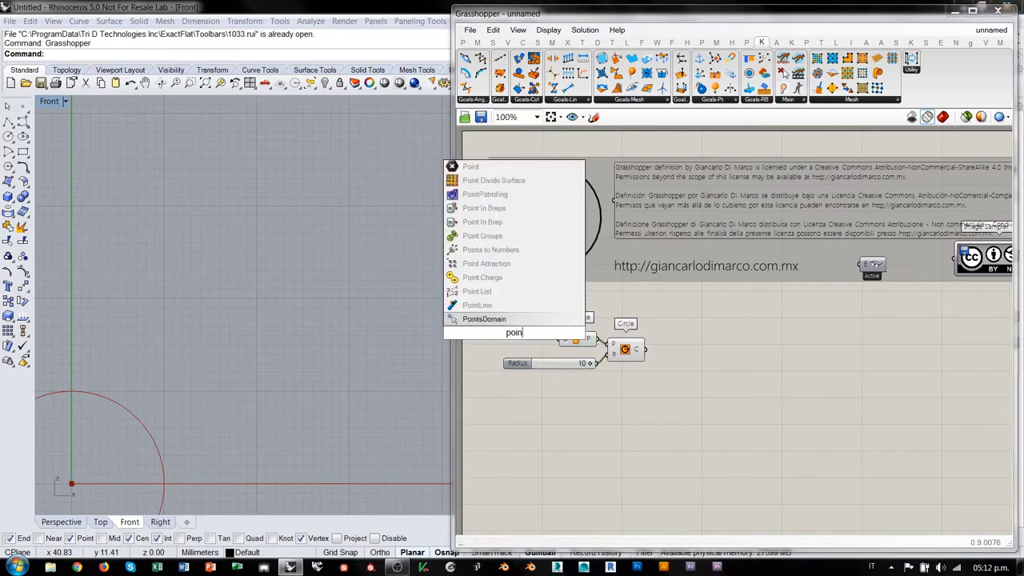
left_click(506, 171)
mouse_move(527, 332)
left_mouse_down()
mouse_move(558, 339)
mouse_move(525, 339)
left_mouse_up()
right_click(529, 340)
left_click(564, 462)
left_click(230, 226)
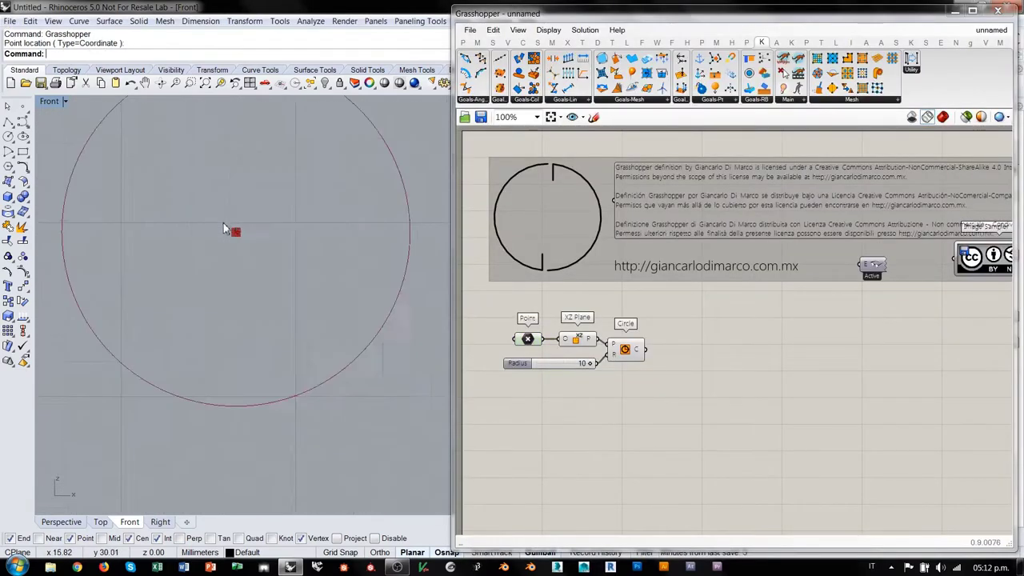
Turn off the preview of the XZ Plane and Point components.
left_click(584, 341)
right_click_drag(304, 291, 280, 275)
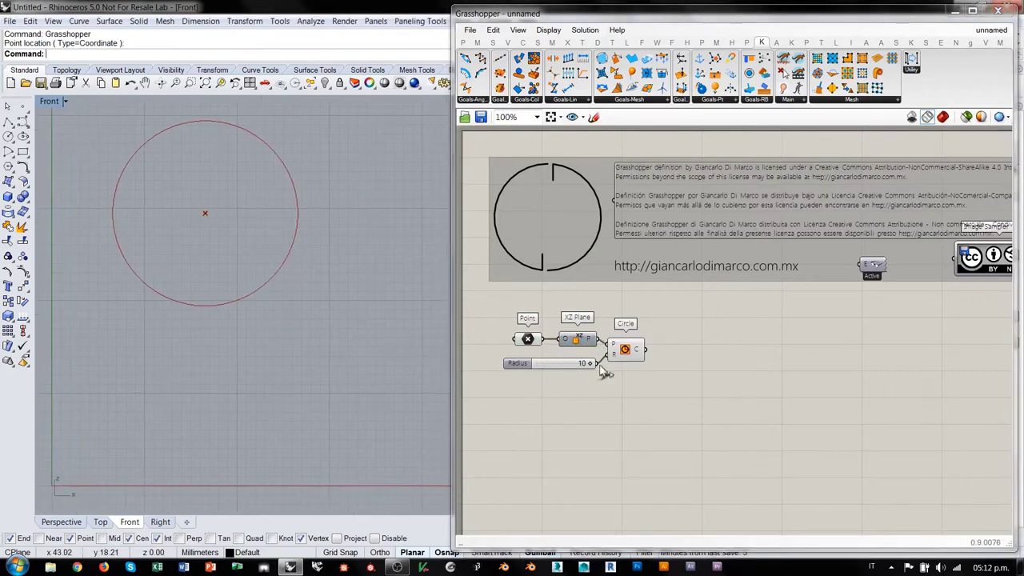
left_click(528, 339)
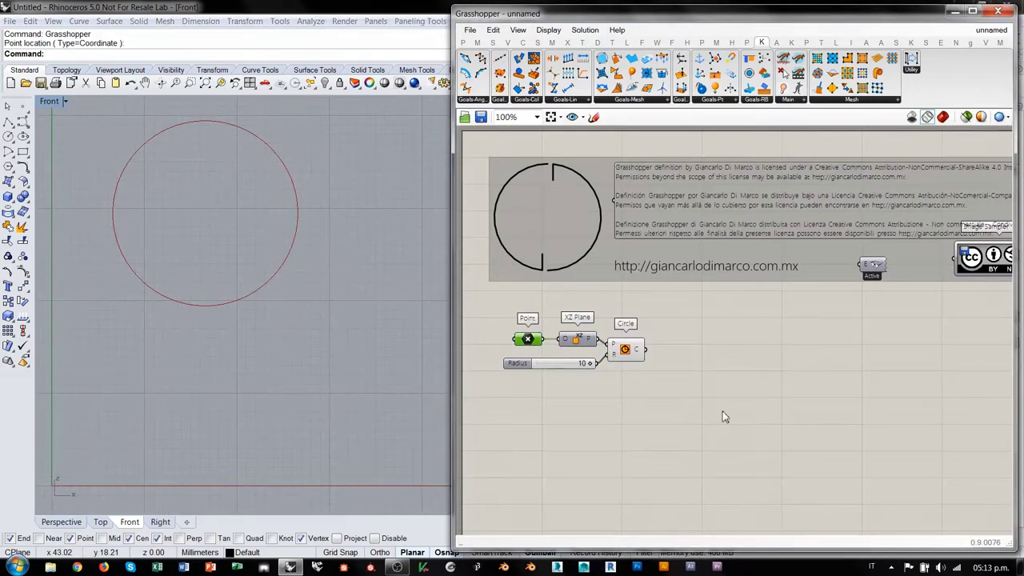
Add a Boundary Surfaces component fed by the Circle output and place it next to the Circle.
double_click(700, 356)
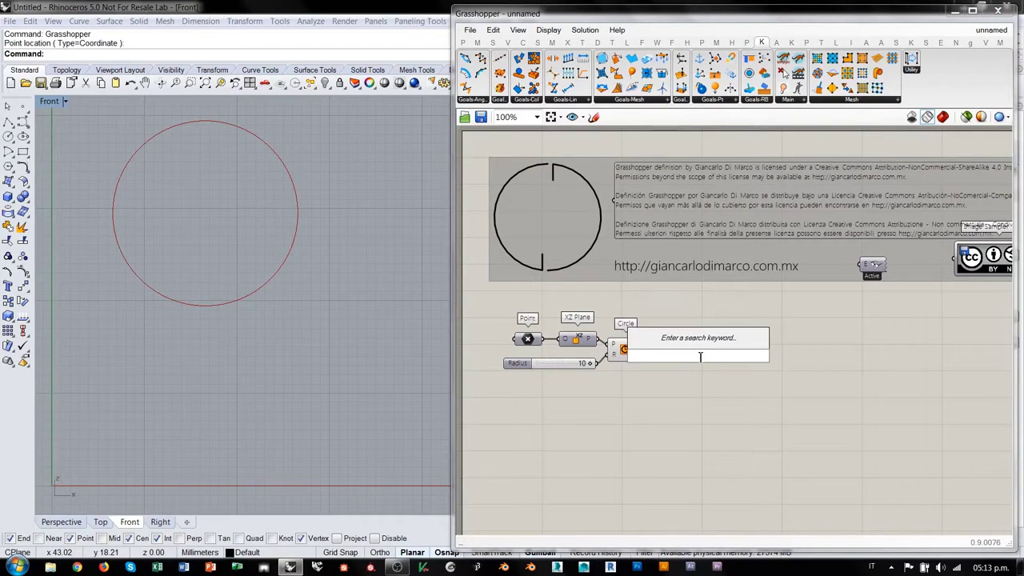
type("boundary")
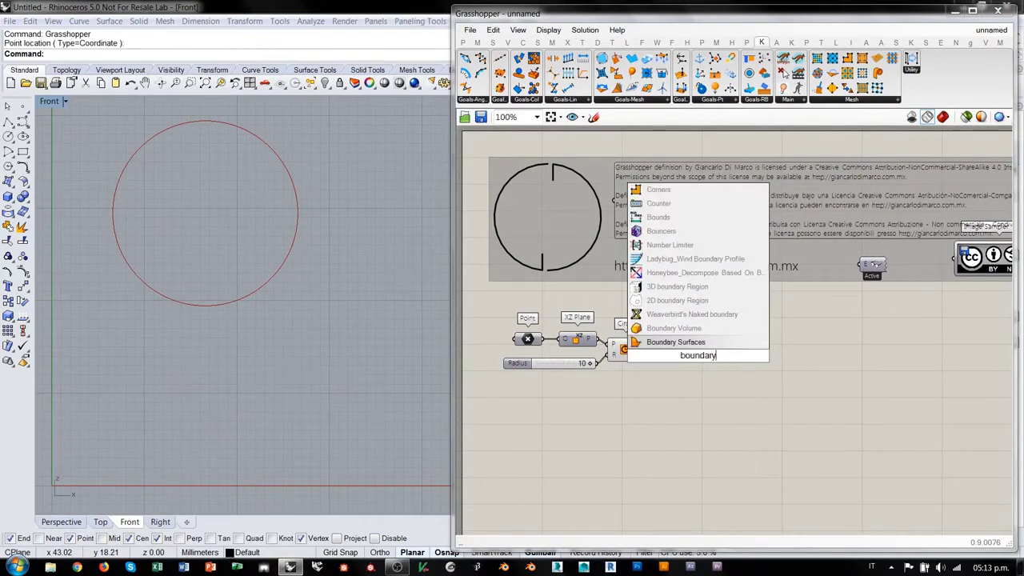
key("Return")
left_click_drag(692, 348, 640, 354)
left_click_drag(708, 349, 684, 350)
Add a Populate Geometry component and connect the boundary surface as its geometry.
double_click(763, 362)
type("pop")
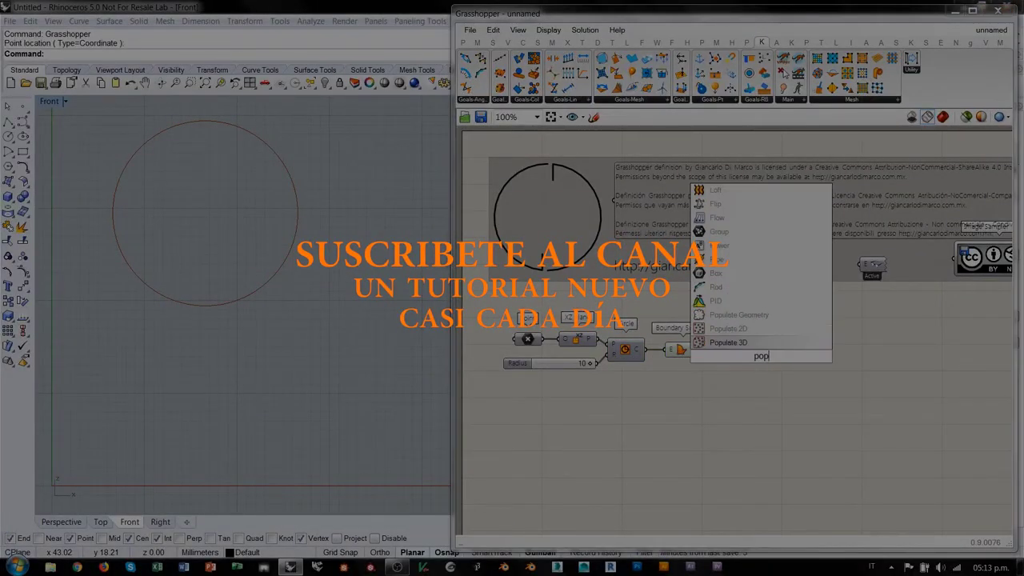
left_click(731, 315)
left_click_drag(703, 349, 743, 366)
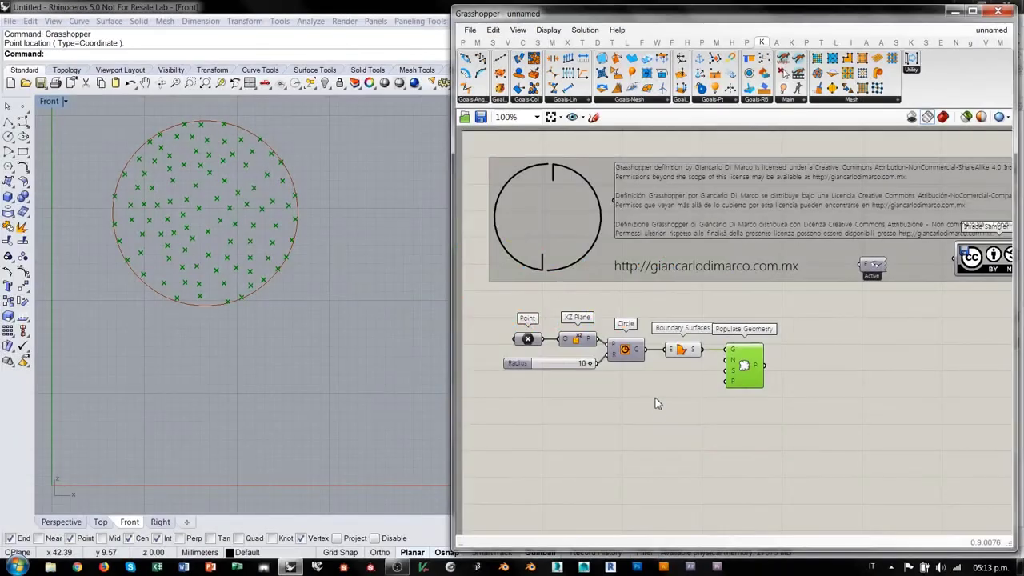
Add a number slider to the Populate Geometry count input and set it to 9.
double_click(655, 397)
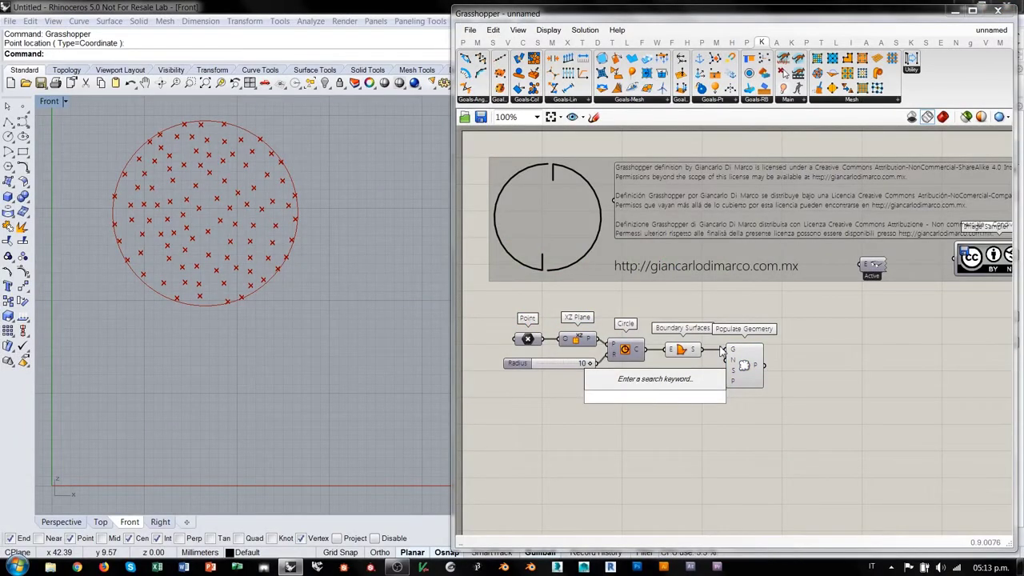
type("5")
key("Return")
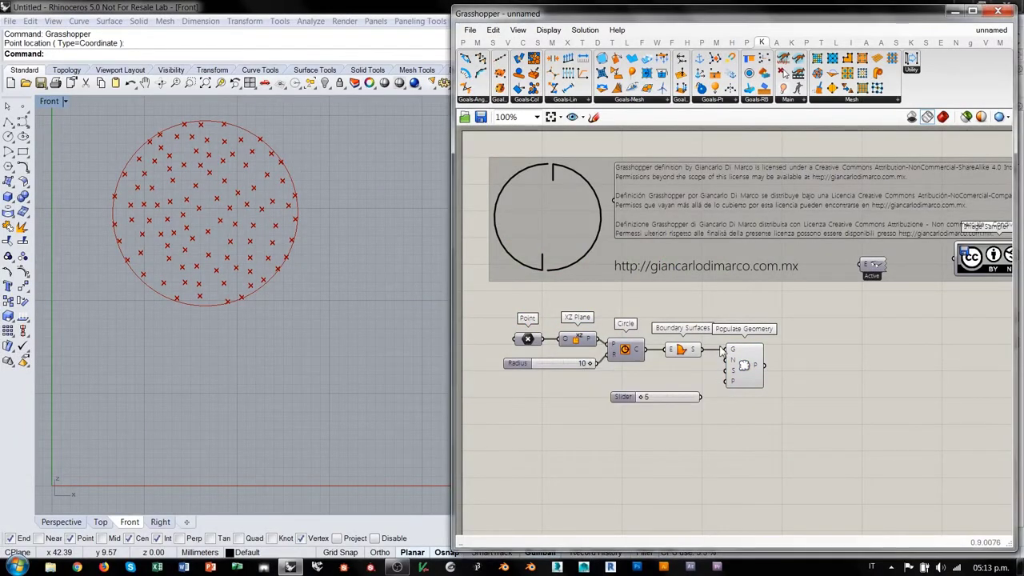
left_click_drag(682, 400, 728, 364)
left_click_drag(646, 373, 670, 374)
left_click(807, 392)
right_click_drag(808, 391, 681, 407)
left_click_drag(543, 390, 538, 391)
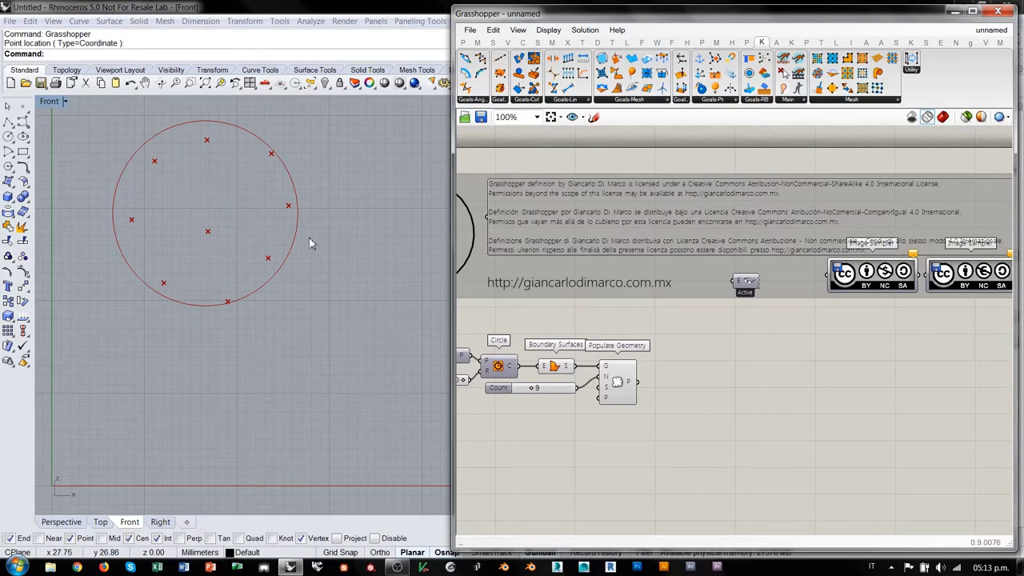
Add a Delaunay Edges component using the populated points as input and the XZ Plane as its plane.
double_click(704, 369)
type("dela")
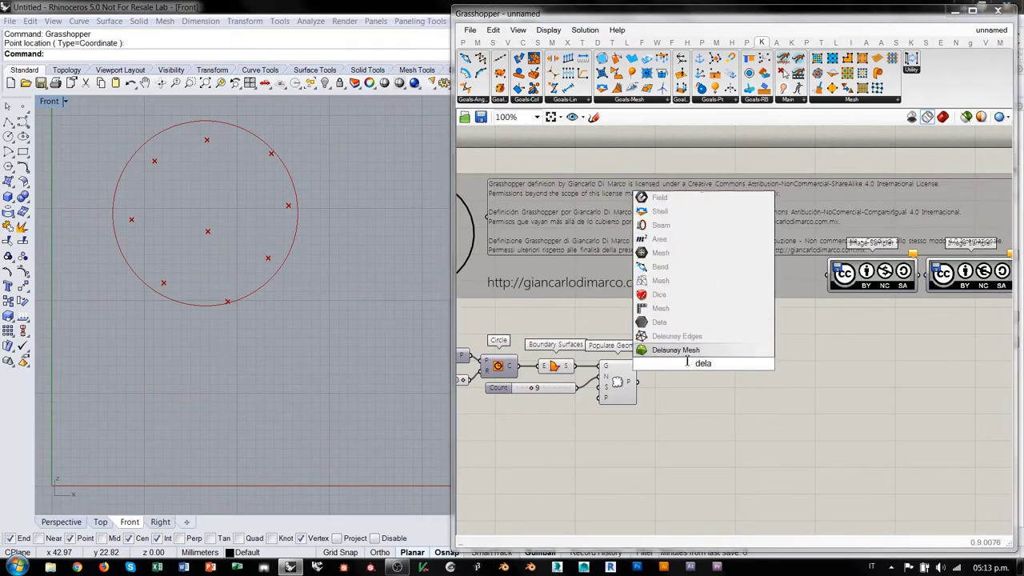
left_click(676, 336)
left_click_drag(638, 382, 683, 389)
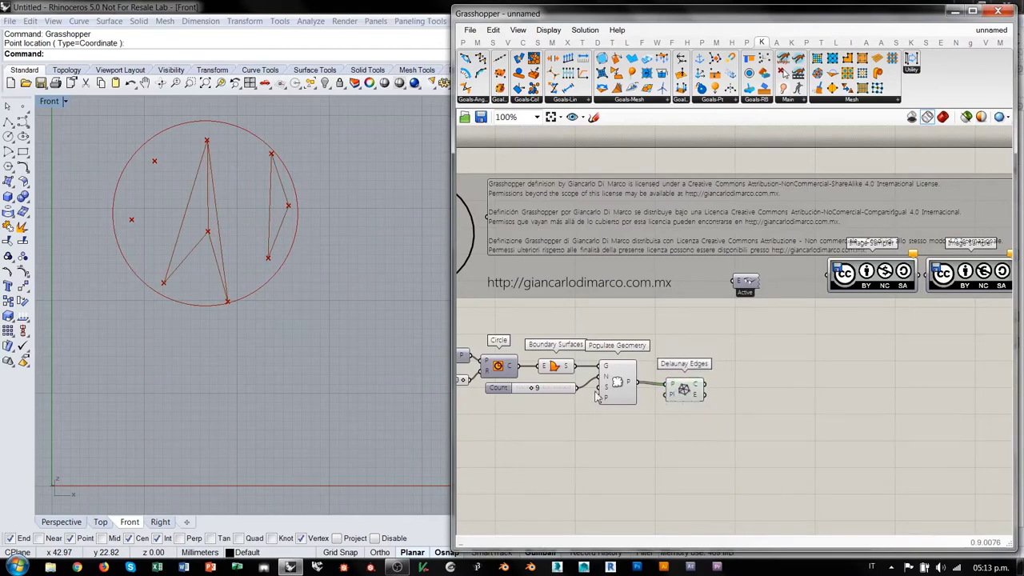
right_click_drag(596, 397, 653, 358)
left_click_drag(528, 316, 730, 347)
Set the Populate Geometry count to 17 and turn off the Boundary Surfaces preview.
left_click(595, 376)
left_click_drag(589, 350, 620, 357)
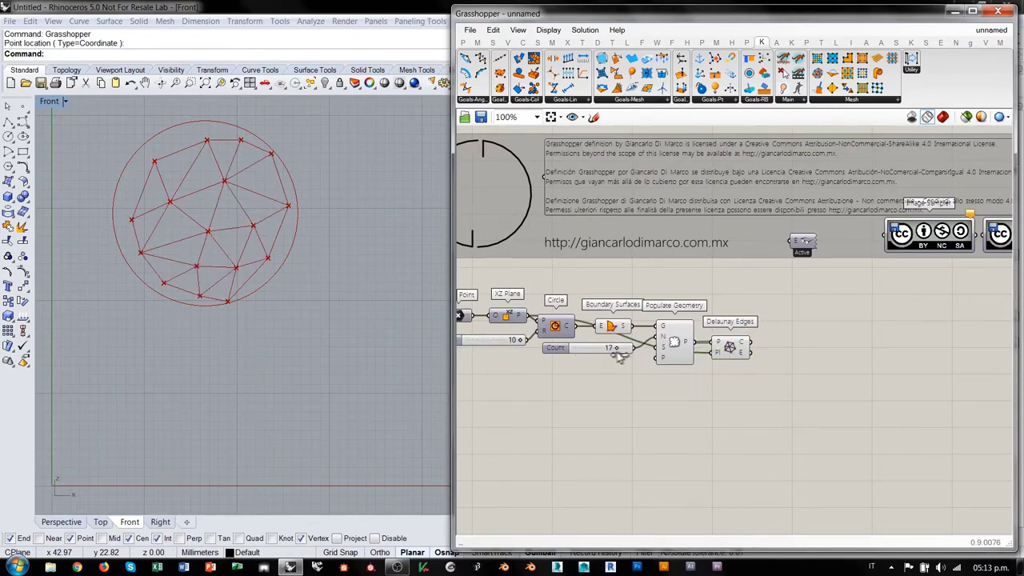
right_click_drag(828, 372, 776, 360)
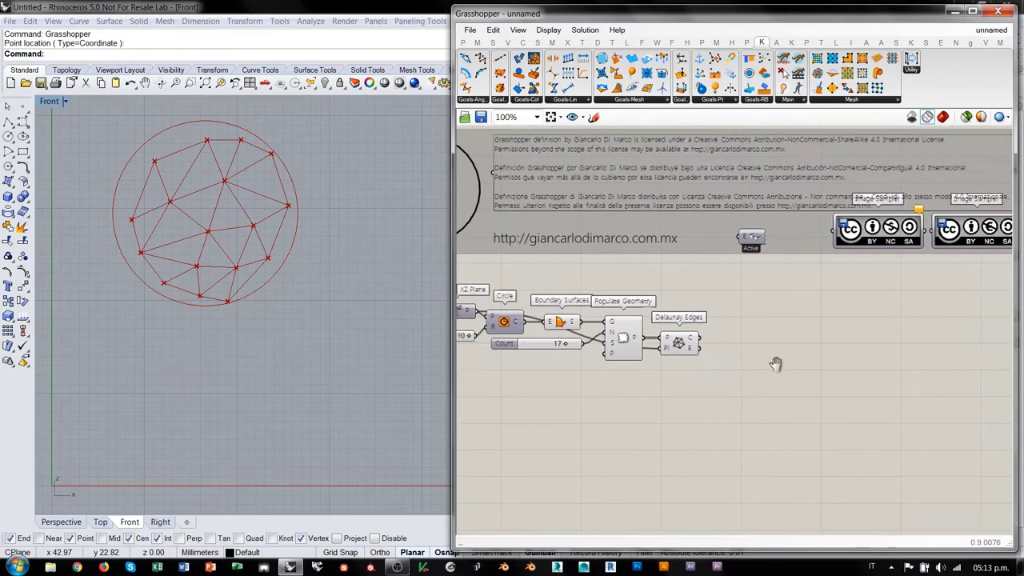
left_click(572, 330)
key("ctrl+q")
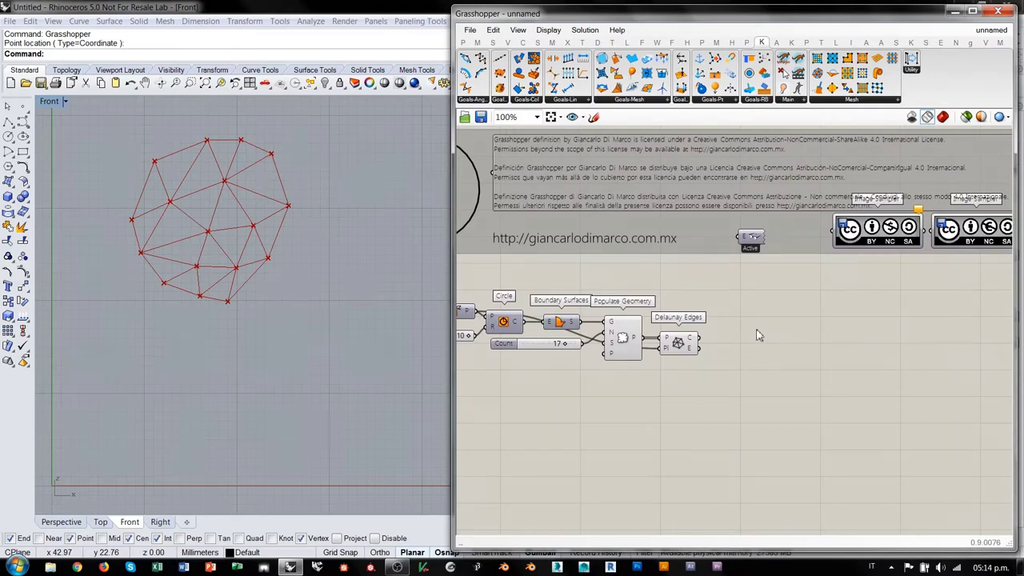
Place a Kangaroo Length(Line) goal and connect the Delaunay edges to its Line input.
left_click_drag(571, 89, 800, 342)
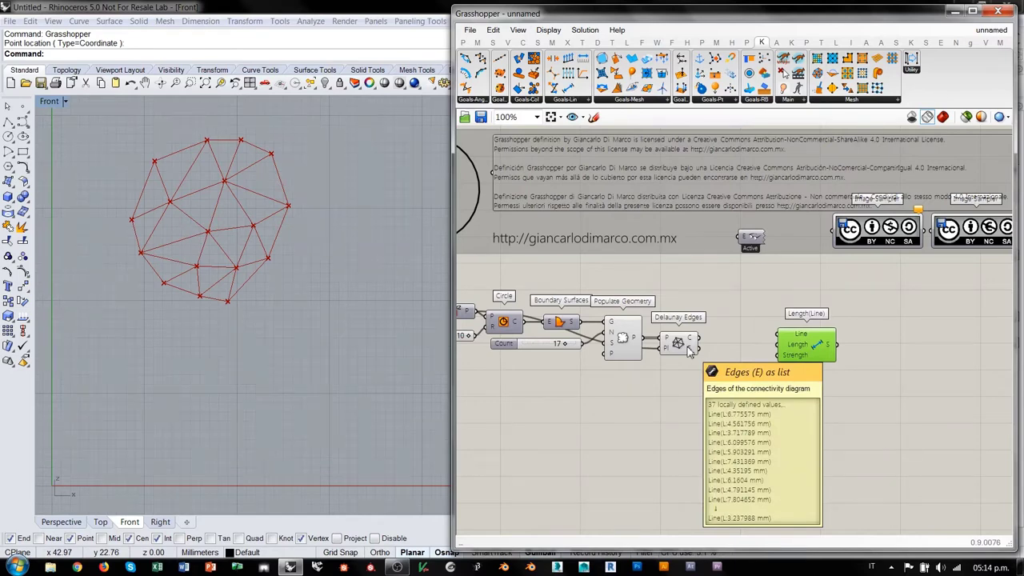
left_click_drag(699, 349, 764, 361)
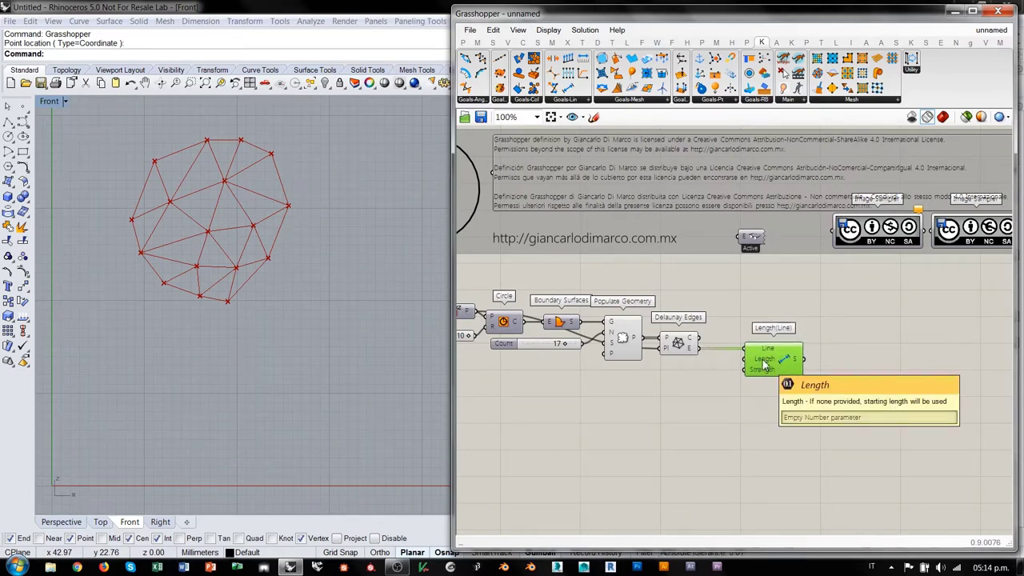
Add a number slider of 0.00 to the Length(Line) goal's Length input and move the goal closer to it.
right_click_drag(688, 388, 733, 376)
scroll(732, 376, "up", 5)
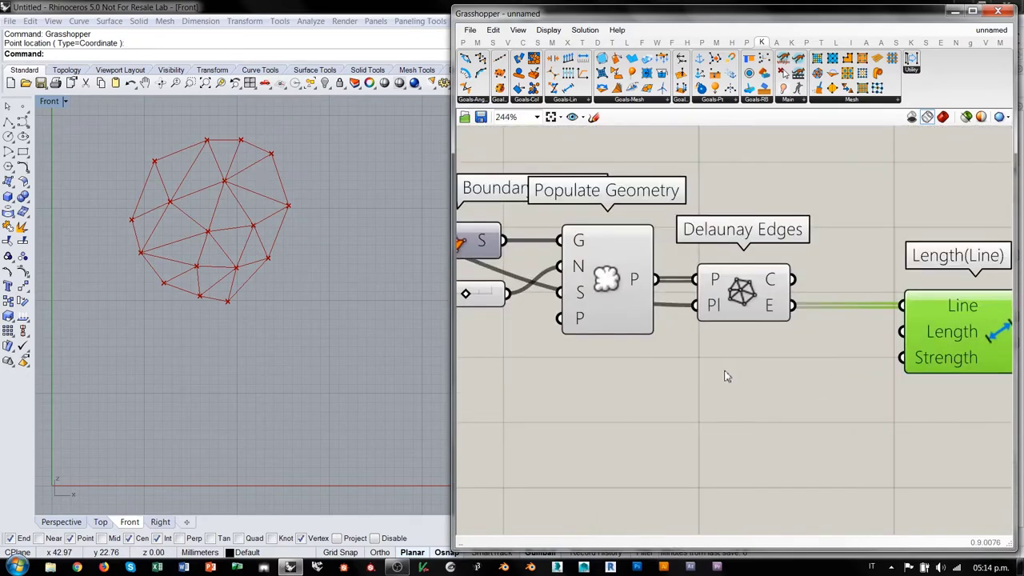
double_click(724, 371)
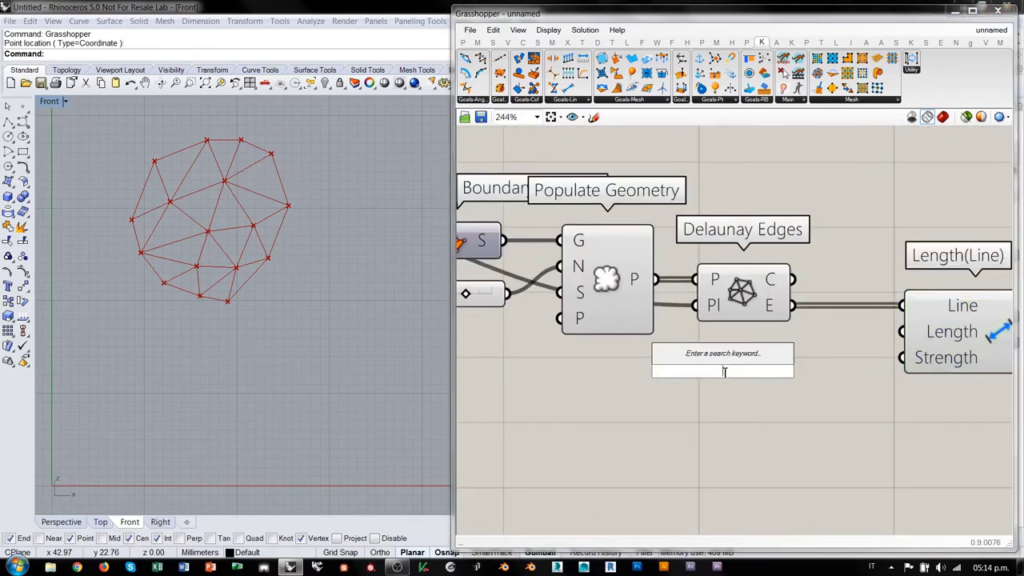
type("0.00<")
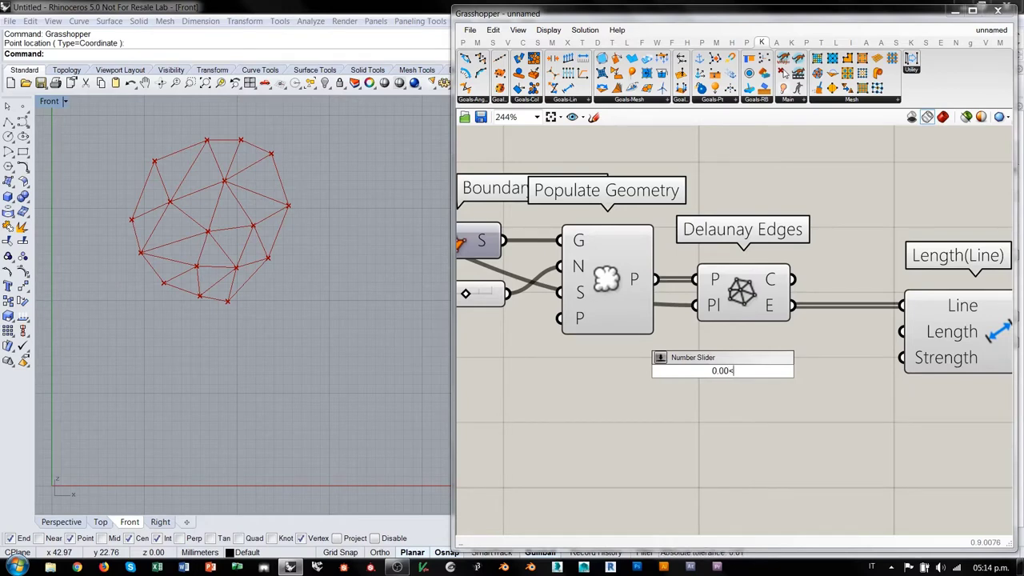
key("Return")
left_click_drag(901, 331, 762, 368)
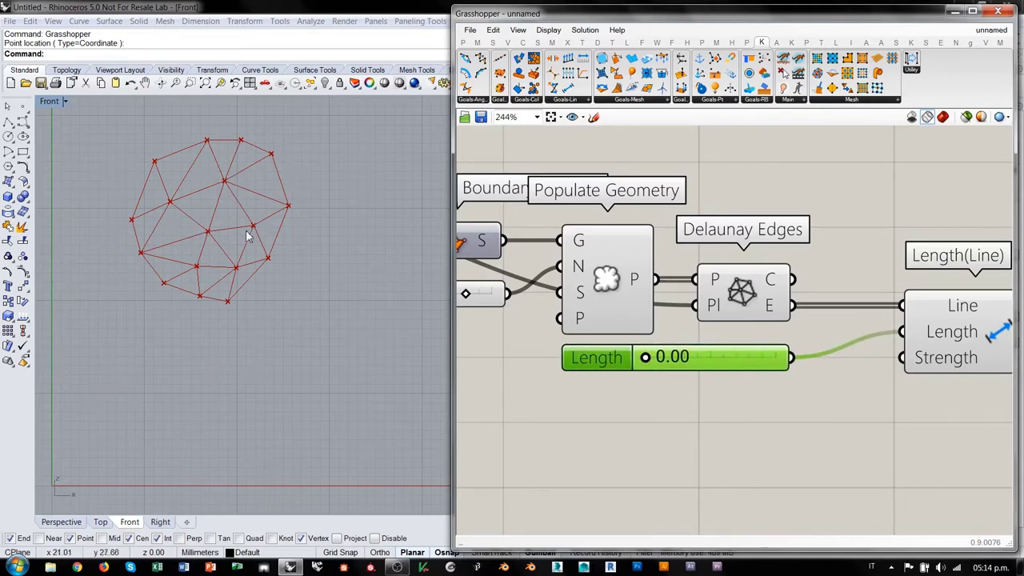
scroll(560, 367, "down", 4)
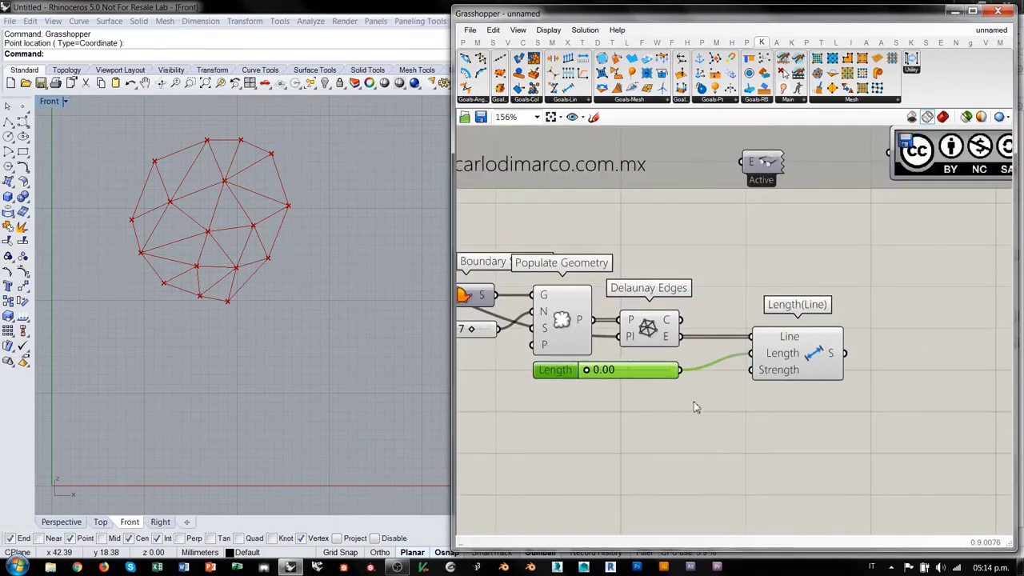
left_click_drag(804, 354, 761, 354)
left_click(763, 409)
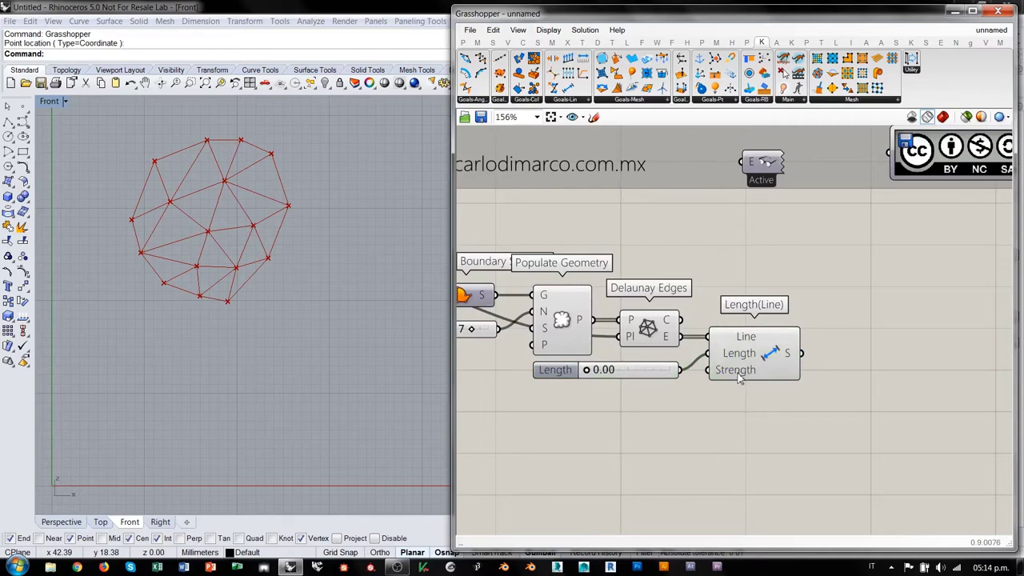
Place a Kangaroo SphereCollide goal below Length(Line) and connect the Populate Geometry points to its Points input.
mouse_move(739, 372)
right_click_drag(640, 411, 719, 313)
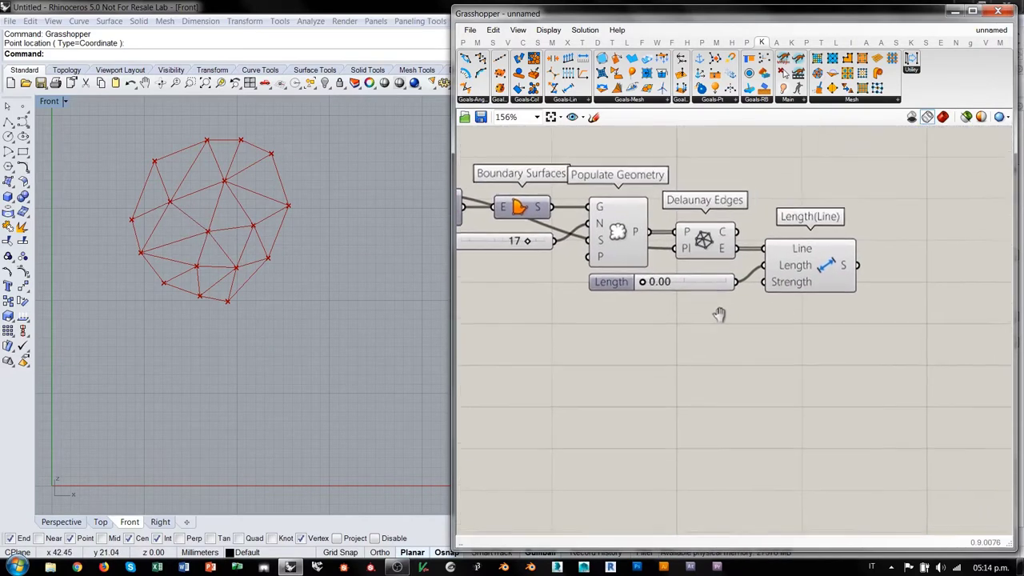
left_click(530, 103)
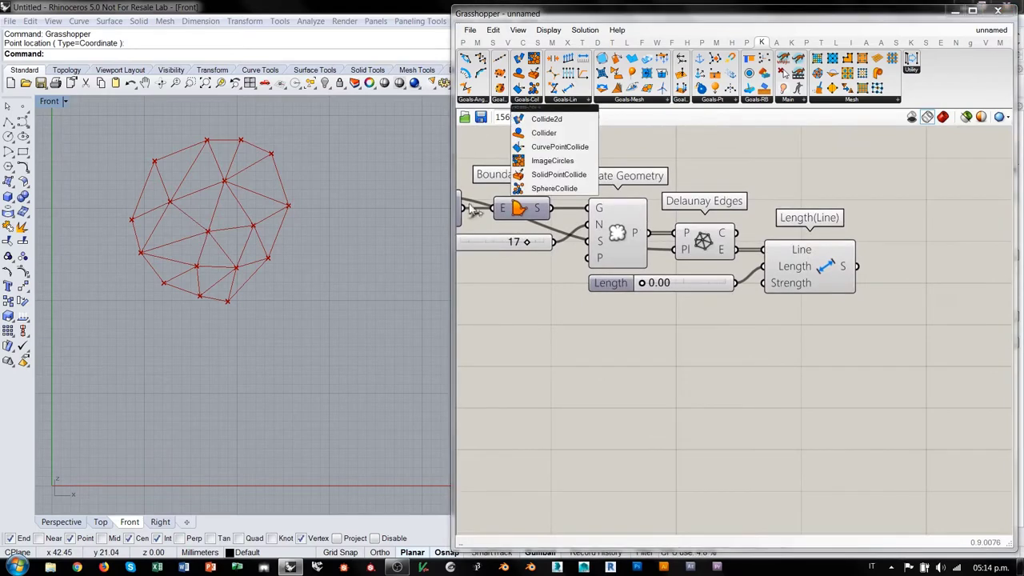
left_click_drag(554, 189, 818, 371)
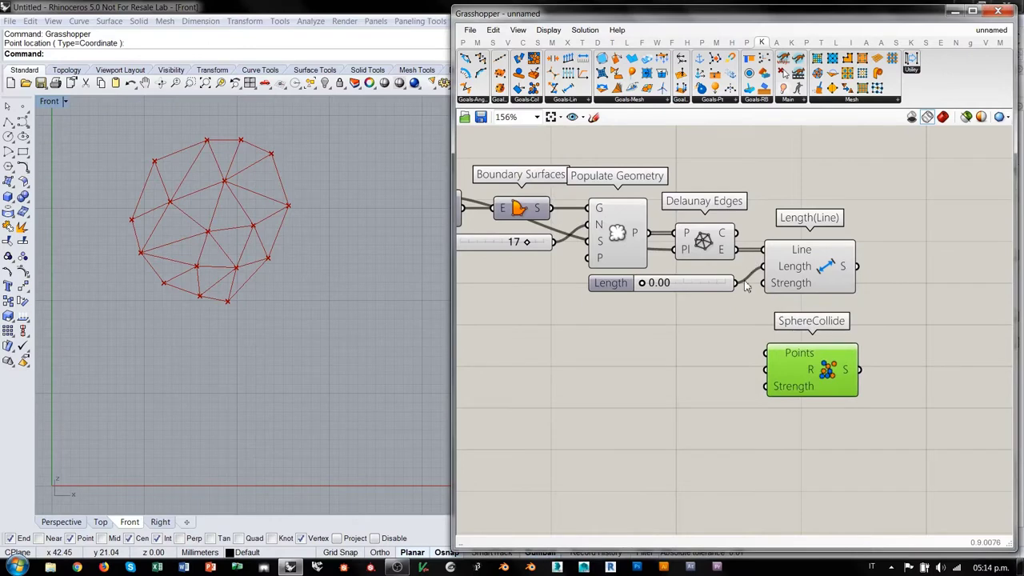
left_click_drag(646, 233, 765, 353)
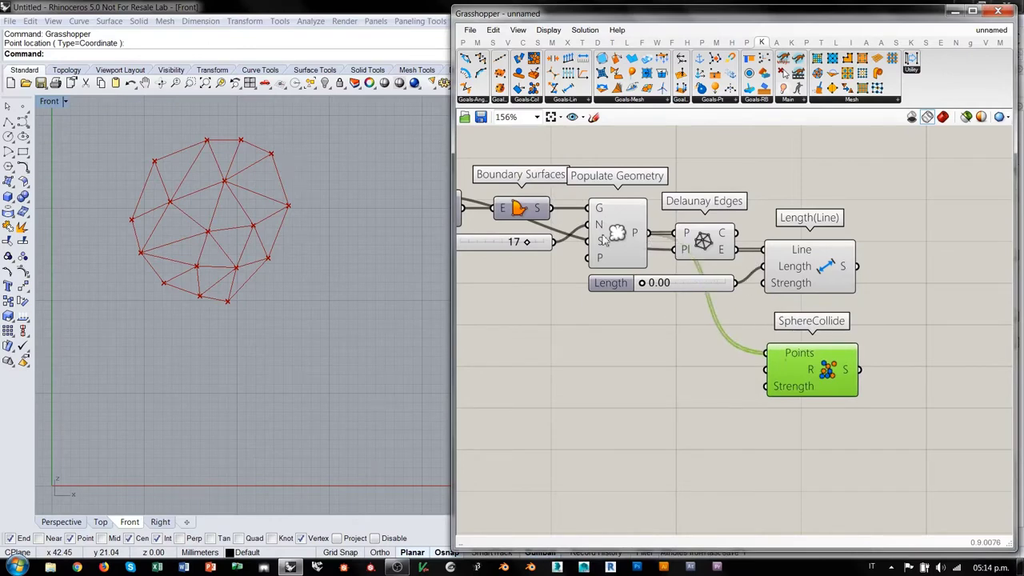
left_click(682, 372)
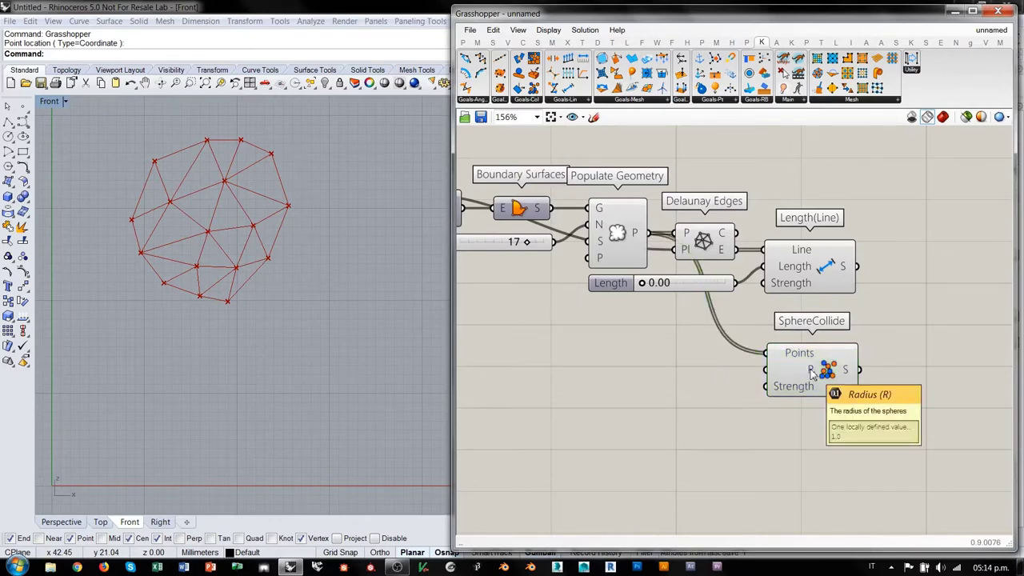
left_click_drag(827, 372, 827, 362)
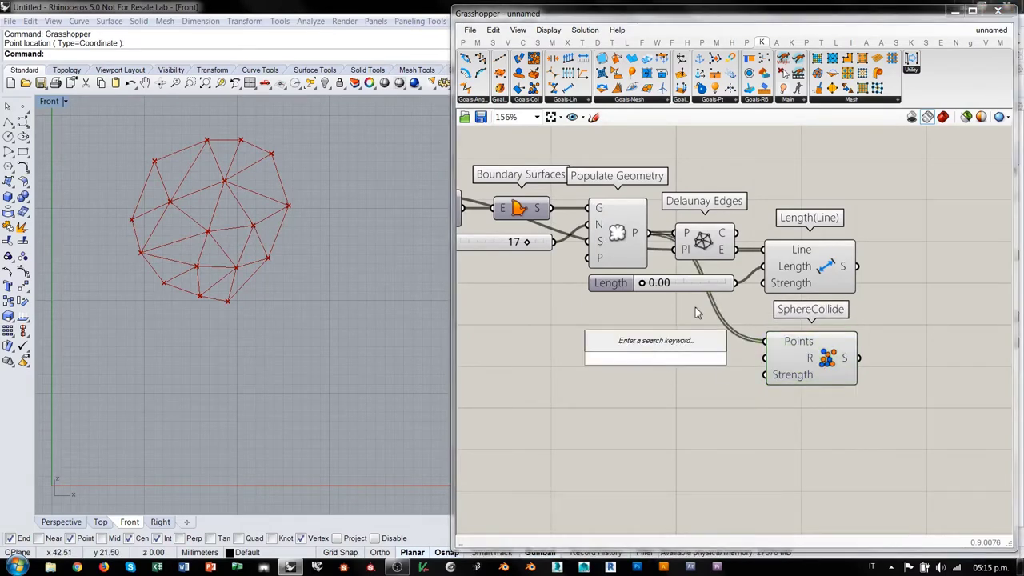
Add a number slider of 1.00 with an upper limit of 3 and connect it to SphereCollide's R input.
type("1.00<3")
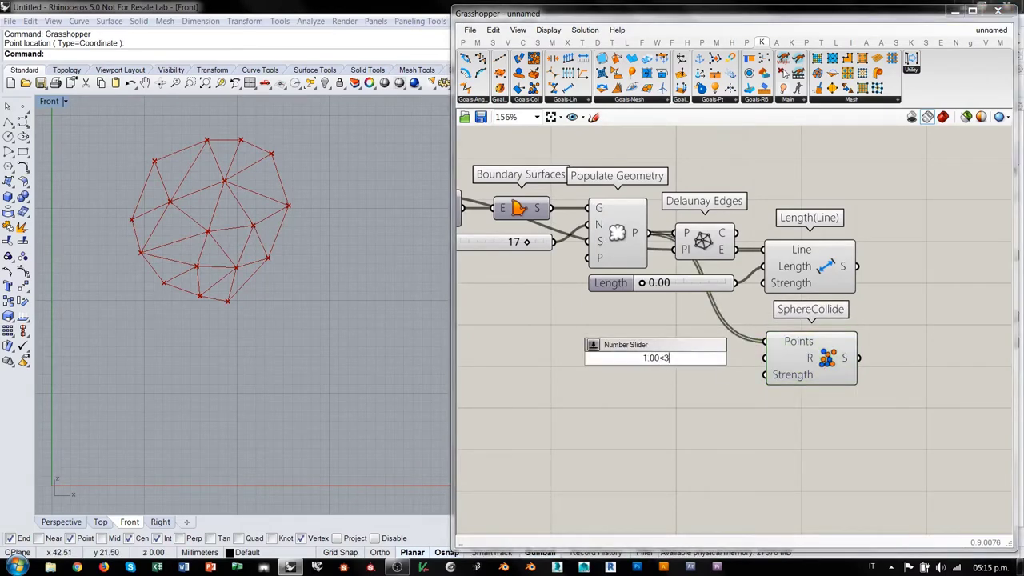
key("Return")
left_click_drag(729, 358, 764, 357)
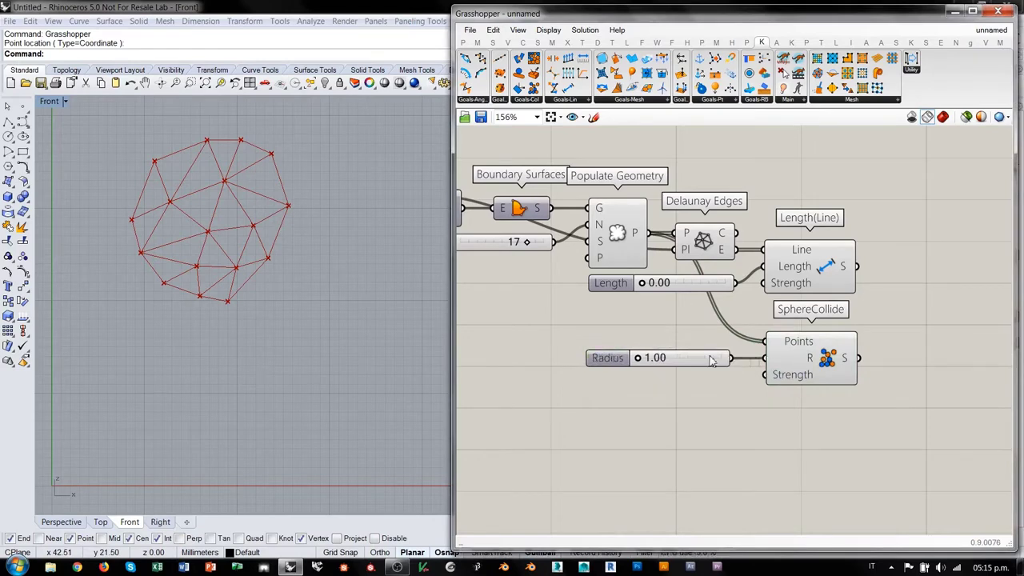
left_click(710, 360)
Add a Merge component and connect the Length(Line) goal to D1 and the SphereCollide goal to D2.
right_click_drag(711, 360, 713, 276)
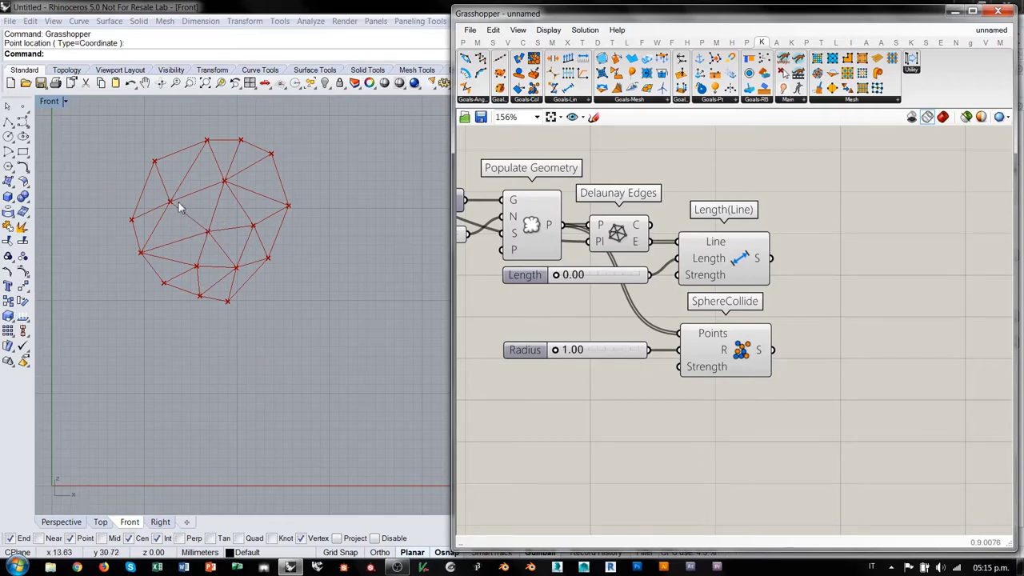
right_click_drag(825, 353, 670, 299)
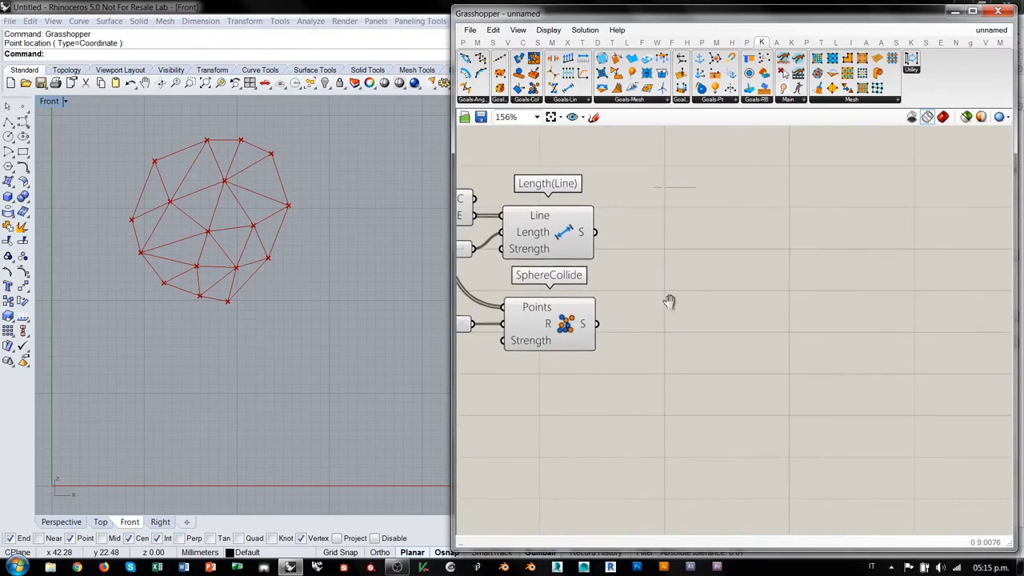
double_click(721, 281)
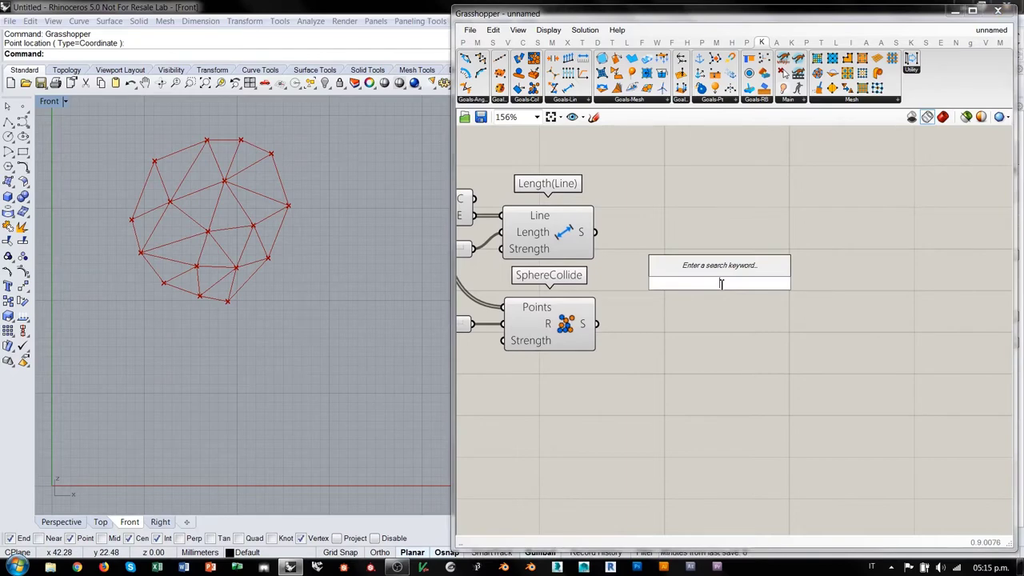
type("merge")
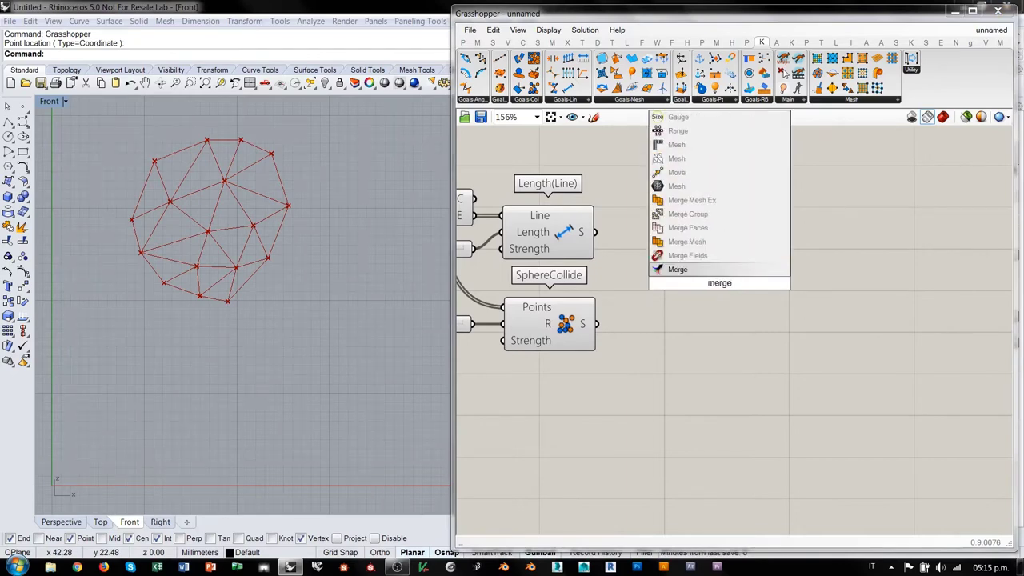
left_click(677, 270)
left_click_drag(595, 232, 596, 324)
left_click_drag(747, 292, 720, 293)
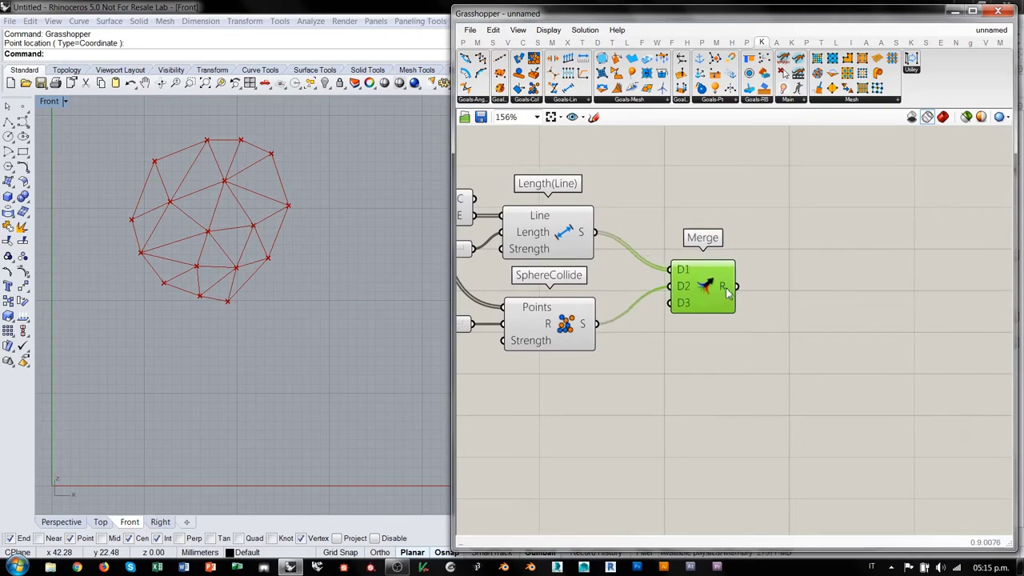
left_click(743, 349)
Place a BouncySolver with the merged goals feeding its GoalObjects input, and try out the SphereCollide Radius slider.
right_click_drag(707, 288, 854, 256)
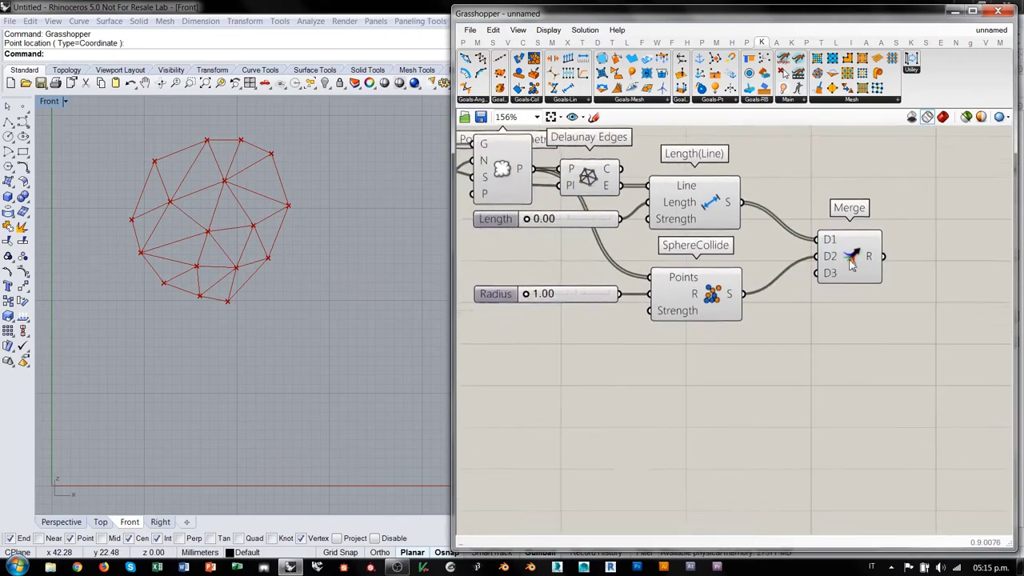
scroll(854, 256, "down", 2)
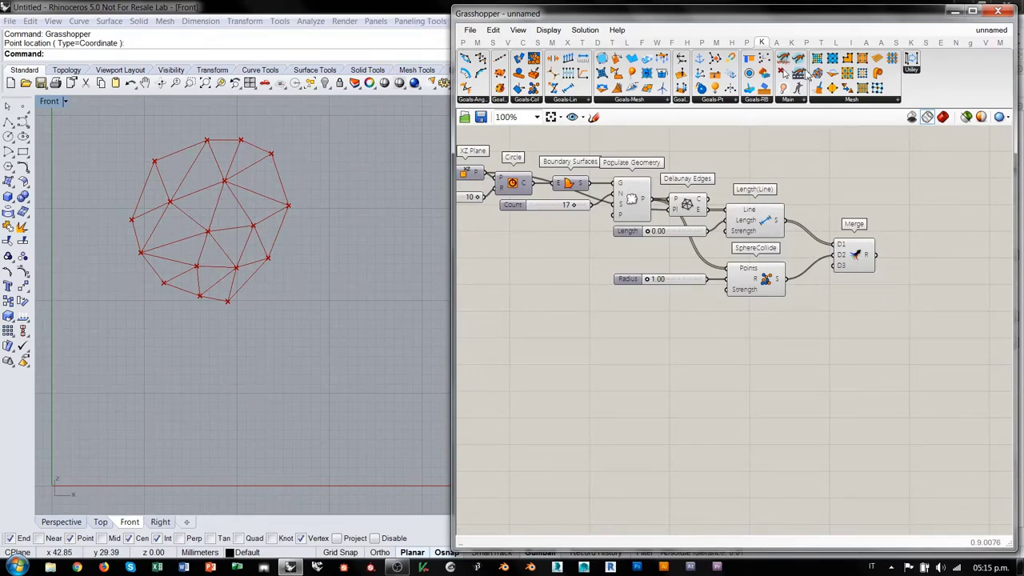
left_click_drag(783, 64, 953, 322)
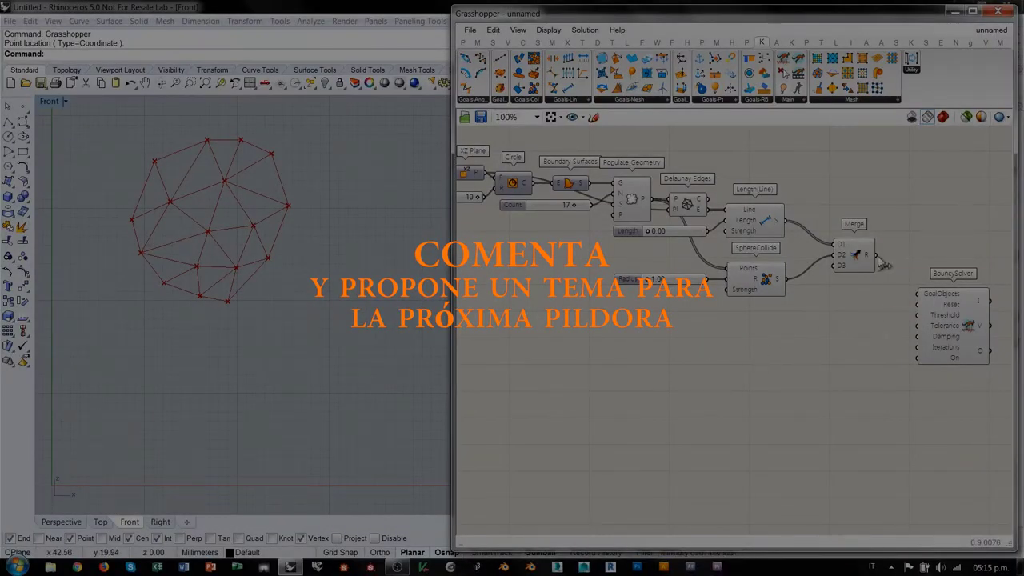
left_click_drag(855, 257, 917, 293)
left_click(873, 289)
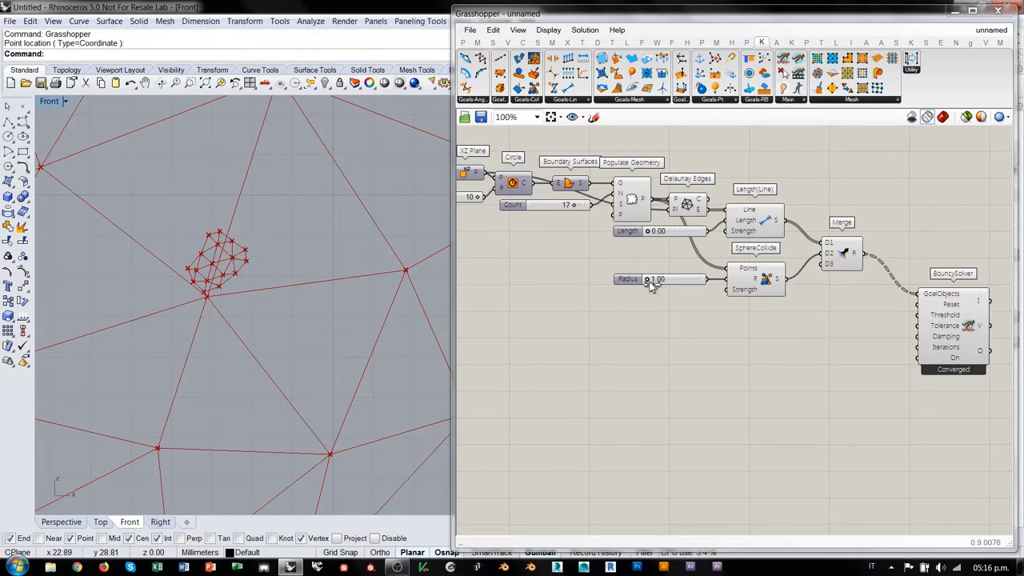
mouse_move(650, 282)
left_mouse_down()
mouse_move(724, 284)
mouse_move(660, 286)
left_mouse_up()
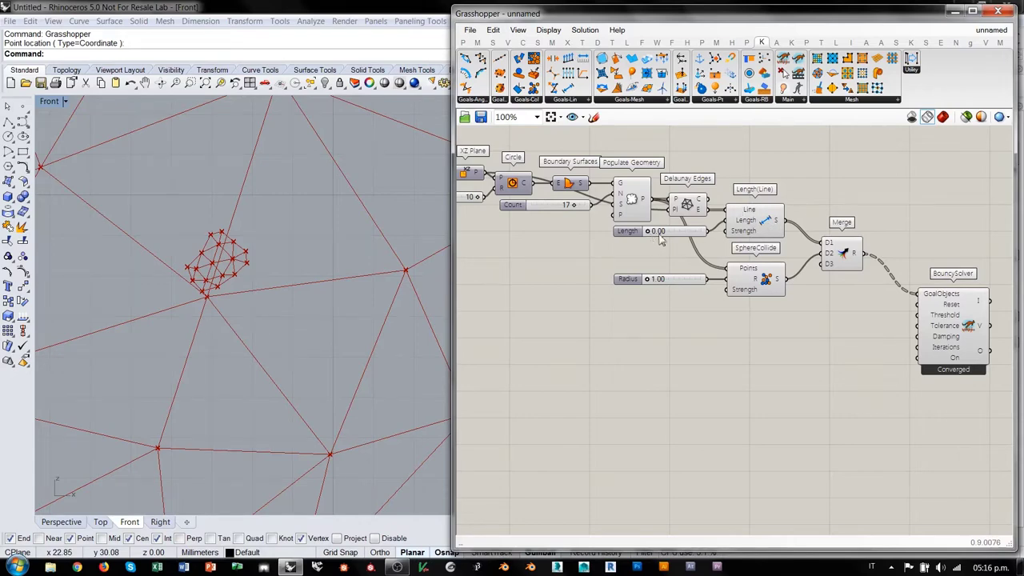
Add a number slider to SphereCollide's Strength input and set it to 10.0.
mouse_move(743, 233)
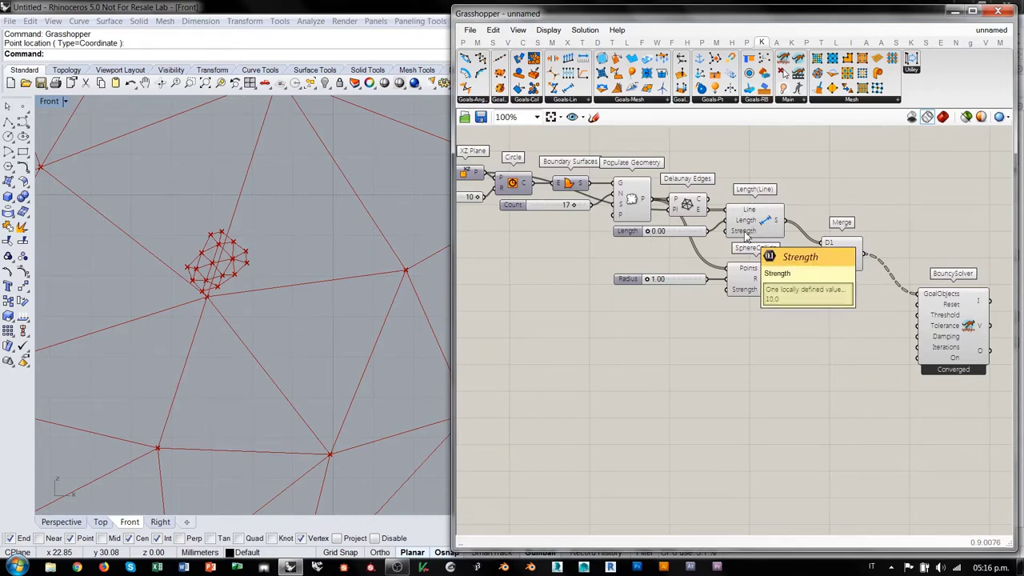
mouse_move(745, 296)
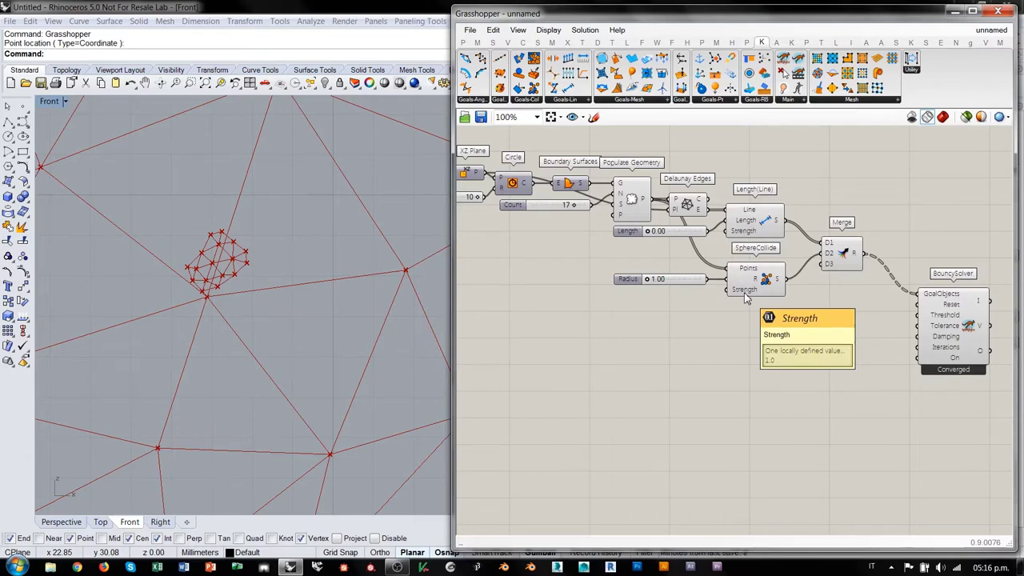
double_click(629, 303)
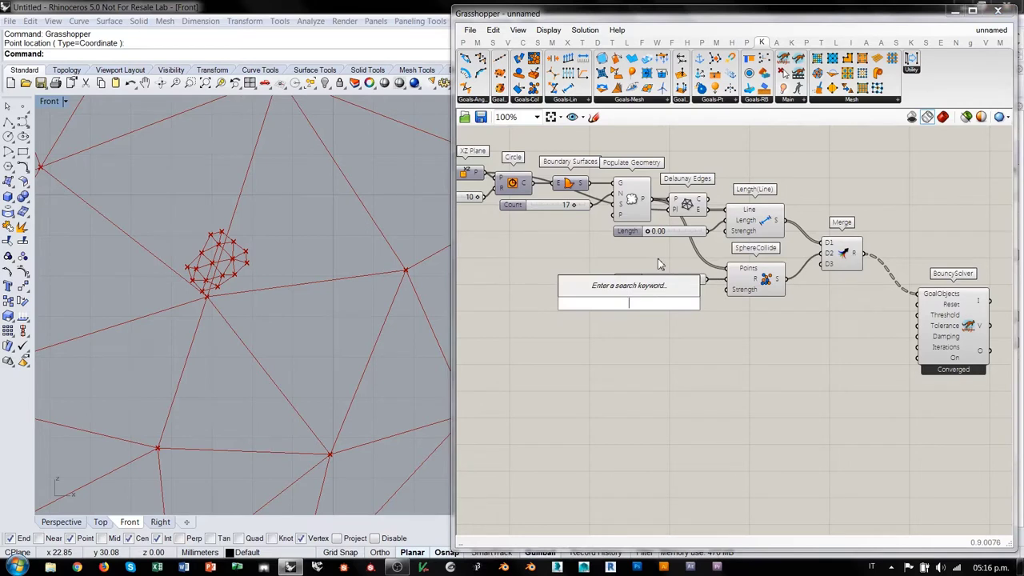
type("1.0<")
key("Return")
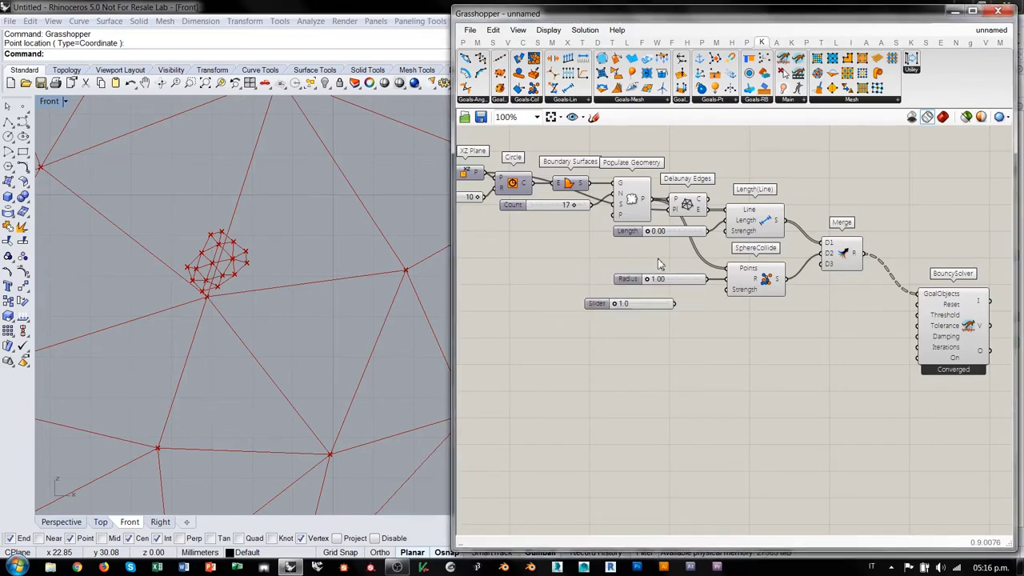
mouse_move(724, 290)
left_mouse_down()
mouse_move(664, 308)
mouse_move(680, 312)
mouse_move(654, 296)
mouse_move(729, 294)
left_mouse_up()
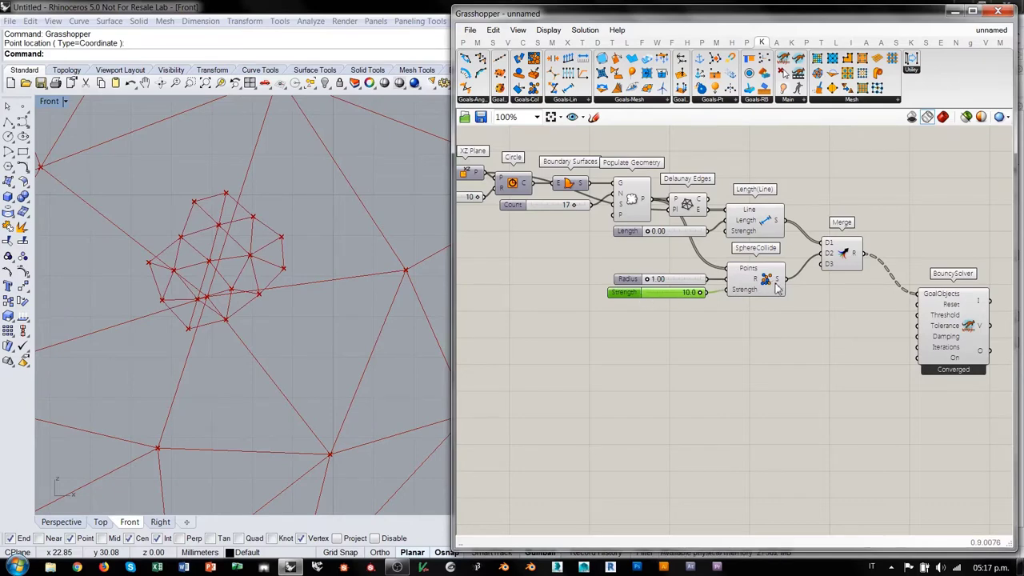
mouse_move(760, 294)
scroll(270, 272, "down", 5)
scroll(290, 326, "up", 1)
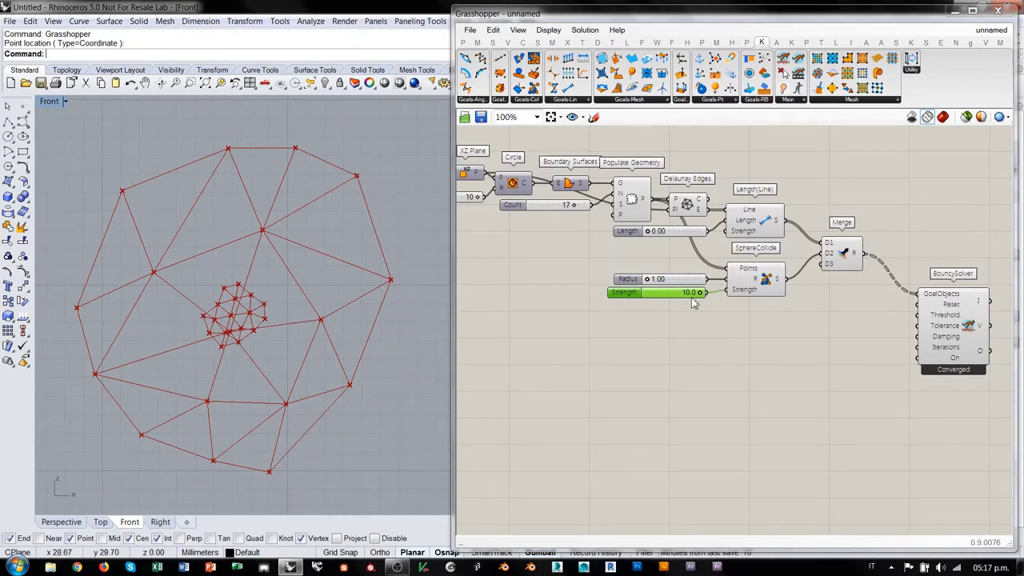
left_click(820, 368)
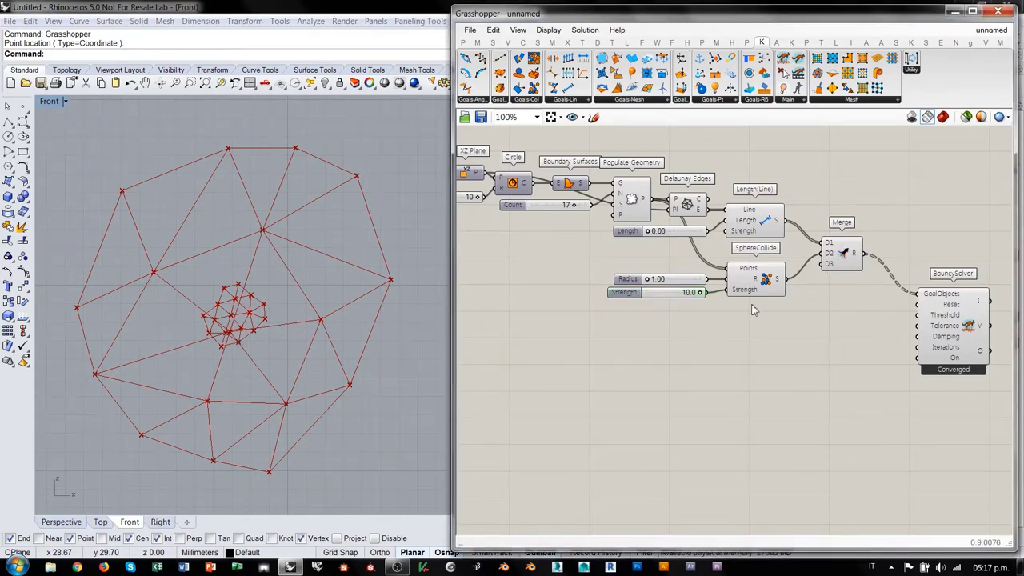
Turn off the previews of the Delaunay Edges and Populate Geometry components.
left_click_drag(788, 186, 743, 315)
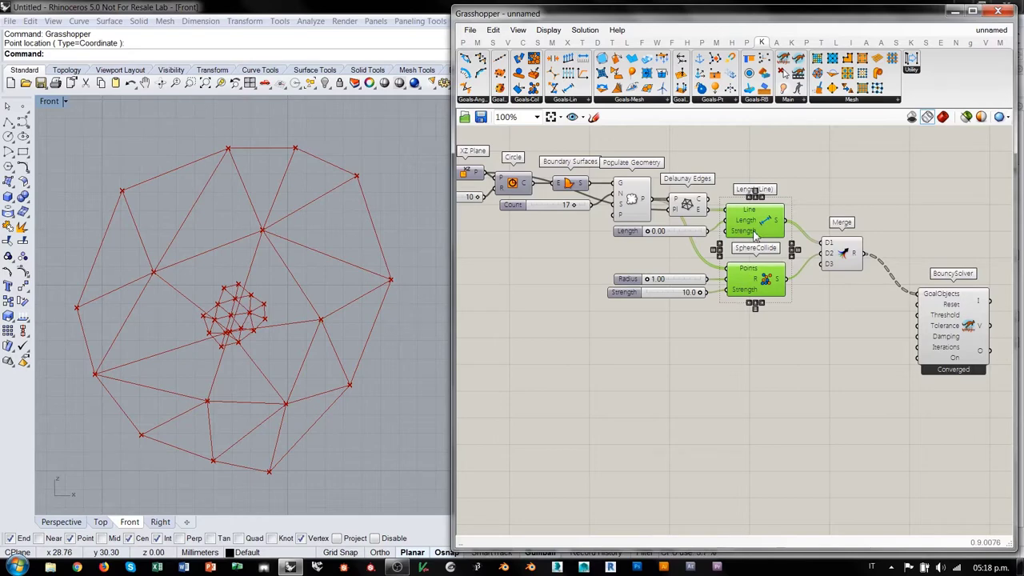
left_click(783, 376)
left_click(686, 204)
key("ctrl+q")
left_click(631, 200)
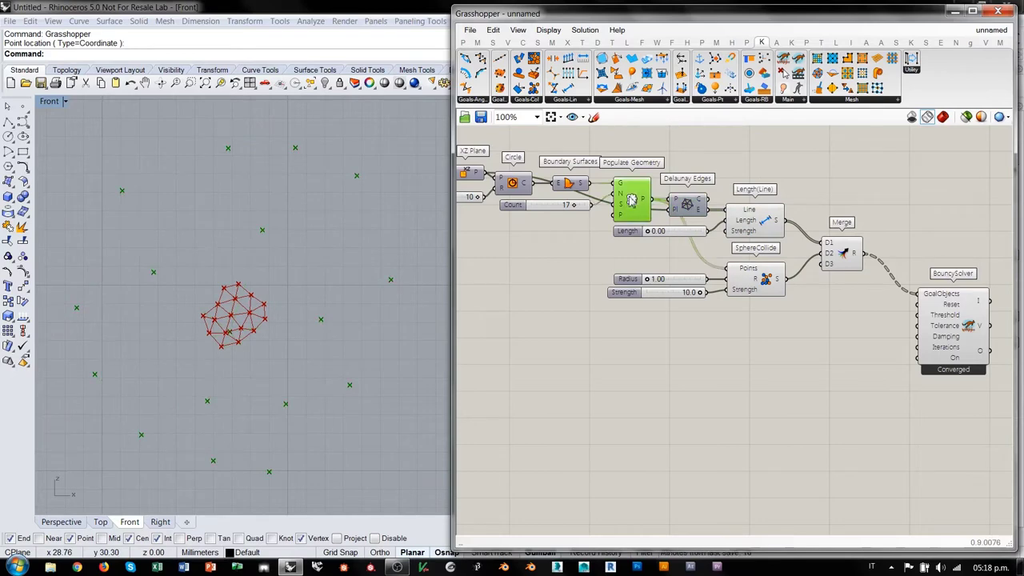
left_click(745, 167)
Place a Load goal, feed it the populated points, and connect its output to the Merge's D3 input.
scroll(256, 325, "down", 3)
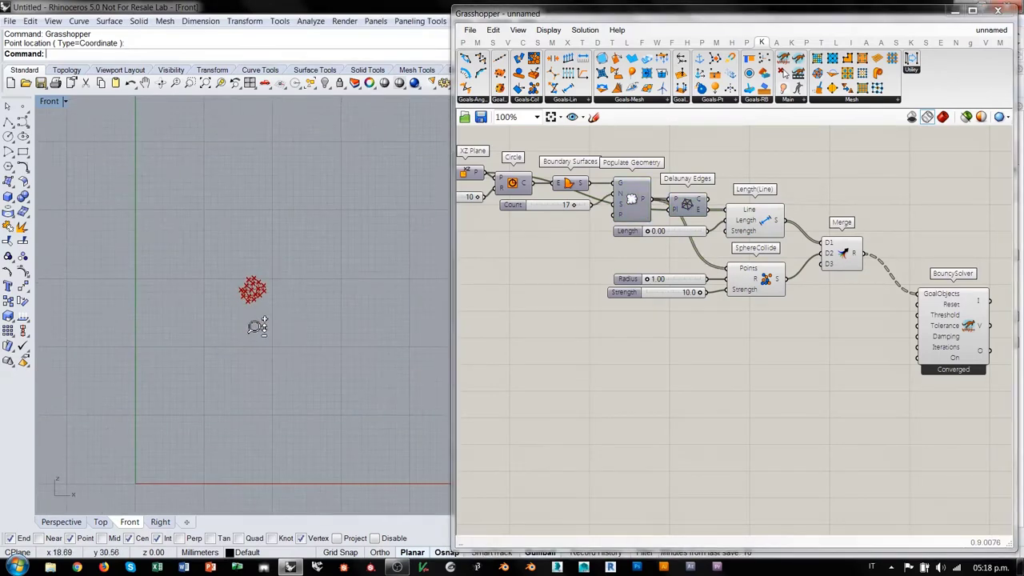
right_click_drag(256, 326, 231, 309)
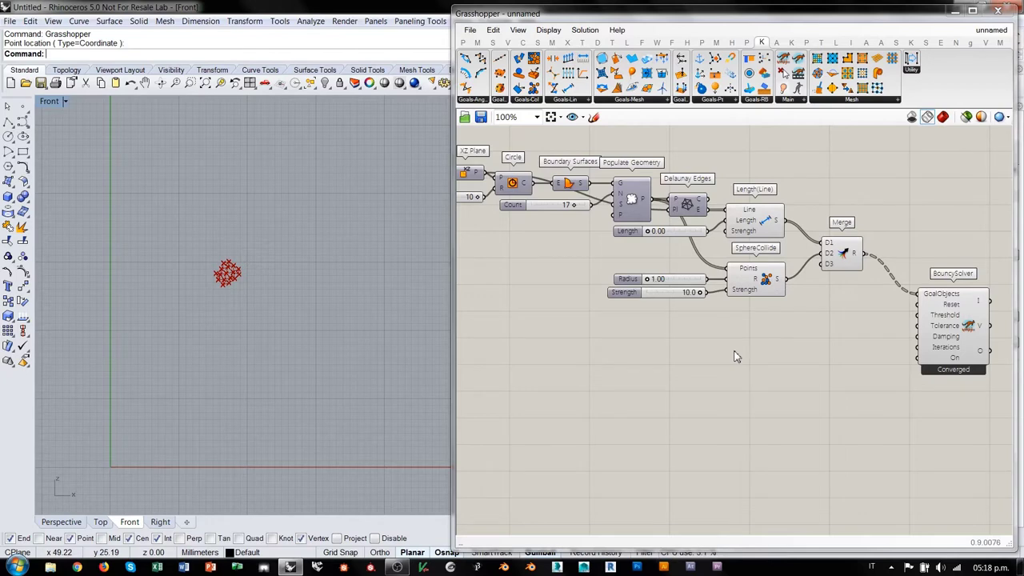
left_click_drag(714, 88, 763, 340)
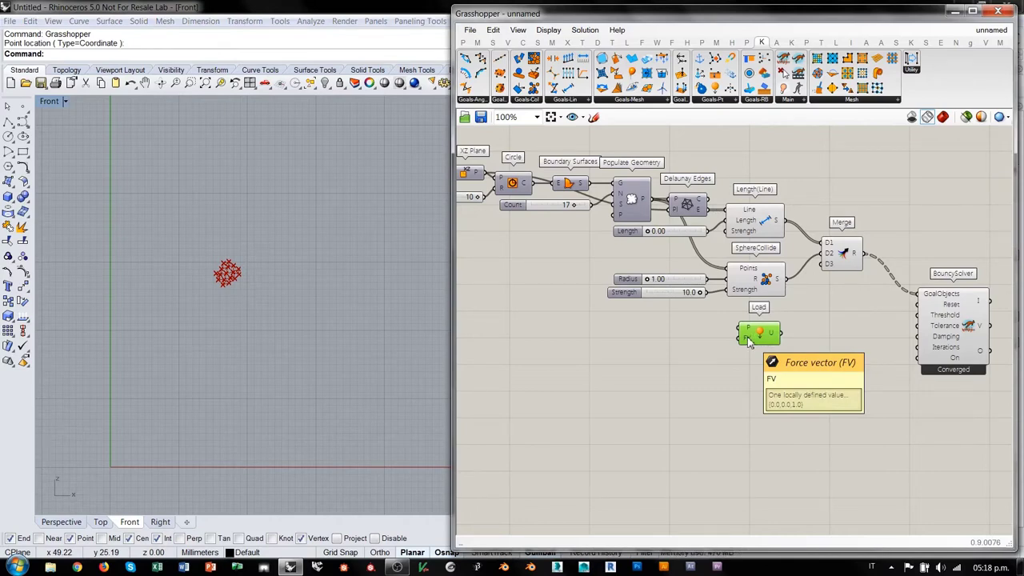
left_click_drag(651, 201, 825, 267)
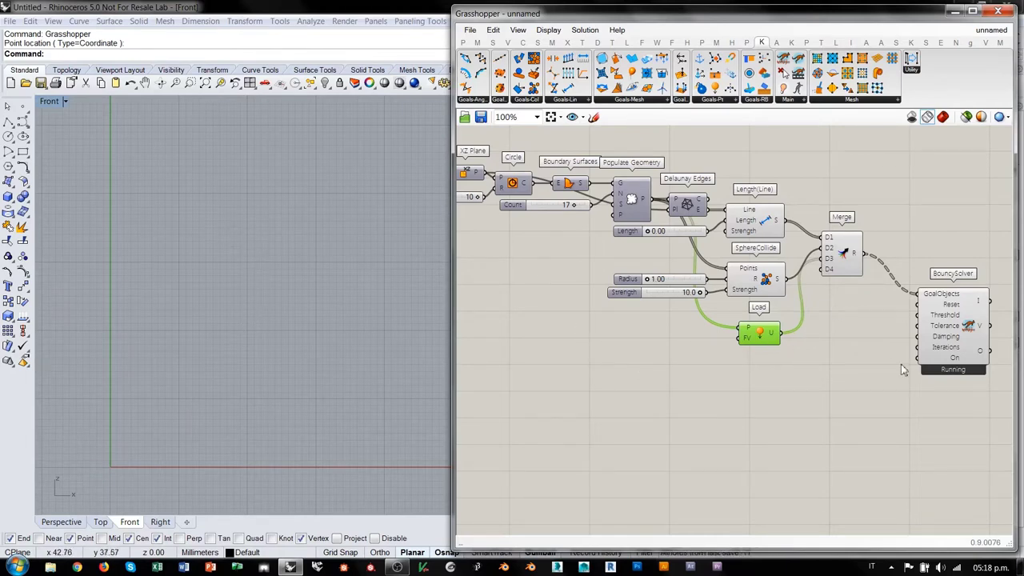
Add a Button component and connect it to the BouncySolver's Reset input.
right_click_drag(948, 320, 719, 309)
scroll(718, 310, "up", 1)
double_click(719, 323)
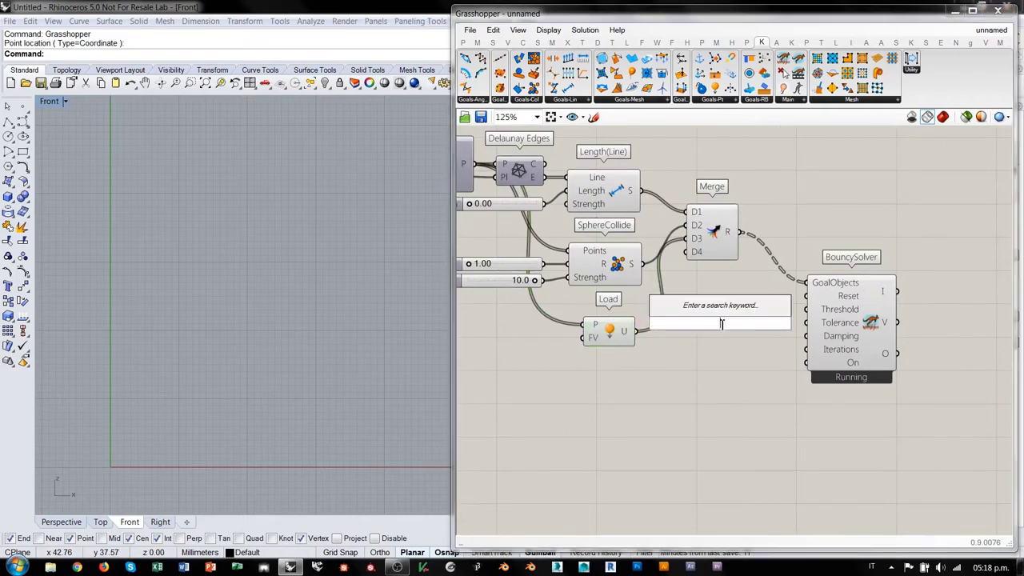
type("bo")
key("BackSpace")
type("utt")
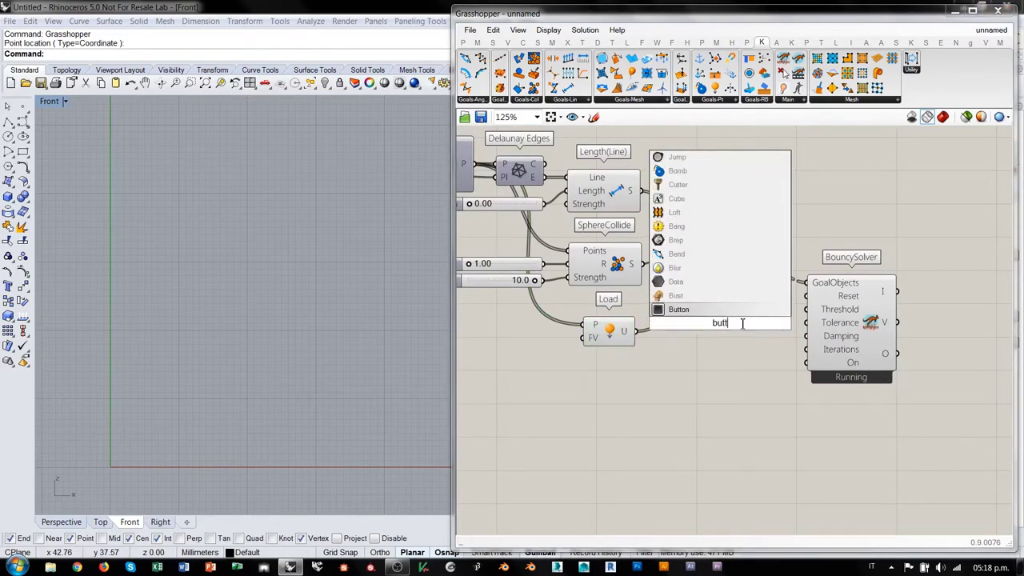
left_click(694, 310)
mouse_move(806, 296)
left_mouse_down()
mouse_move(782, 318)
mouse_move(739, 301)
left_mouse_up()
double_click(715, 381)
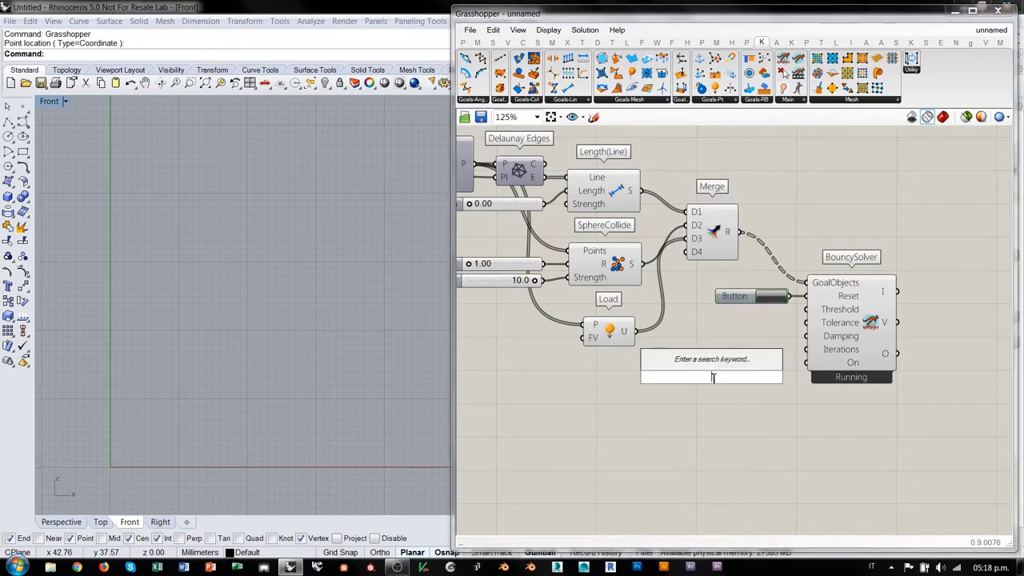
type("togg")
left_click(691, 363)
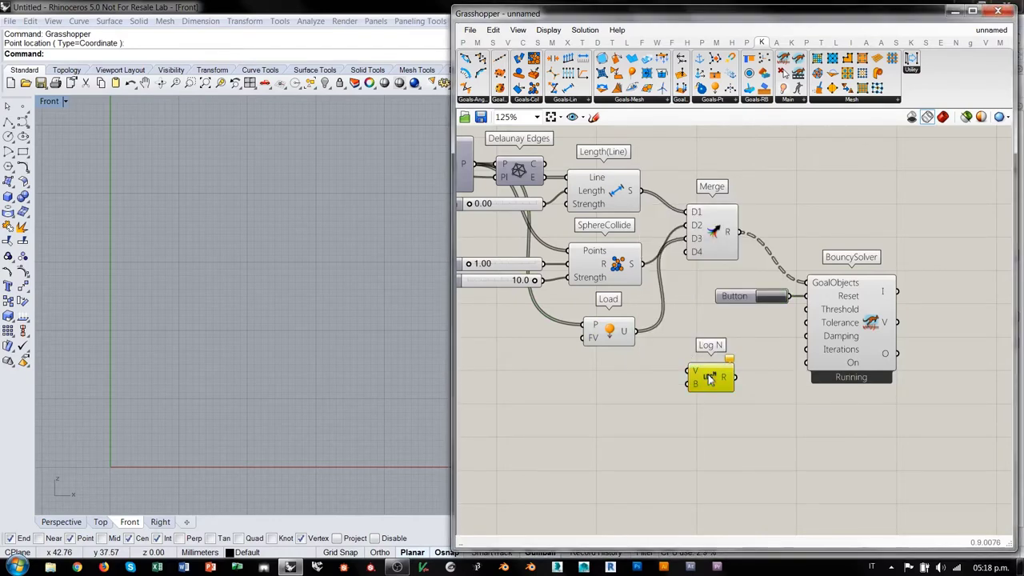
key("Delete")
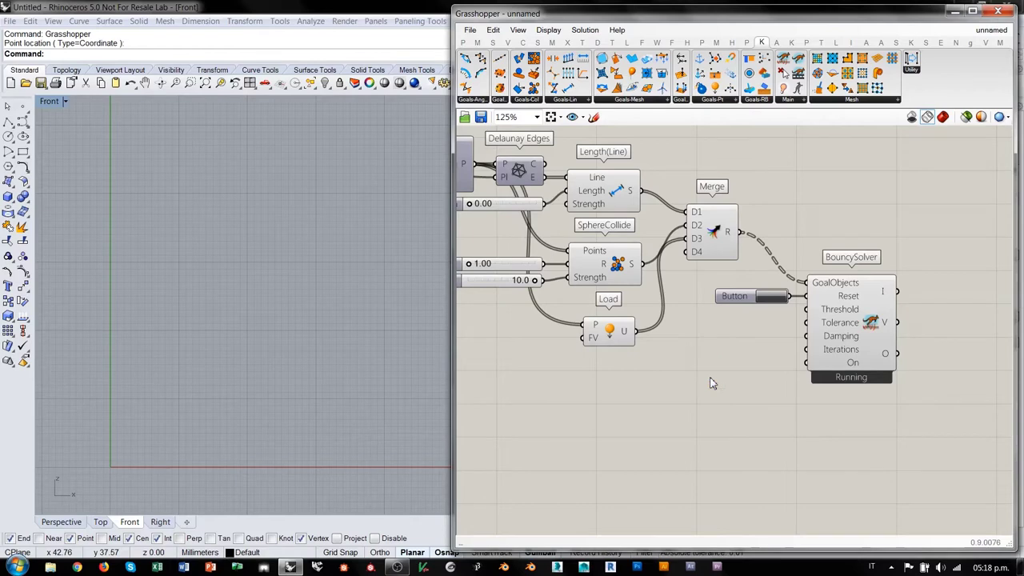
Add a Boolean Toggle set to False, connect it to the BouncySolver's On input, and reset the solver.
double_click(710, 383)
type("toggl")
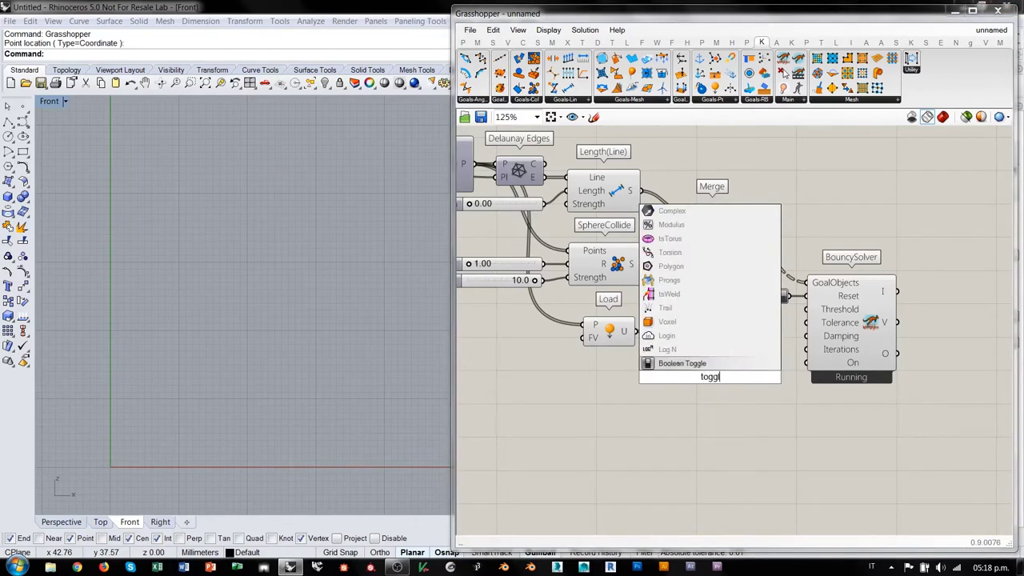
key("Return")
left_click_drag(696, 374, 736, 366)
left_click(766, 297)
Add a Unit Z vector component and connect it to the Load goal's force vector input.
right_click_drag(610, 339, 724, 354)
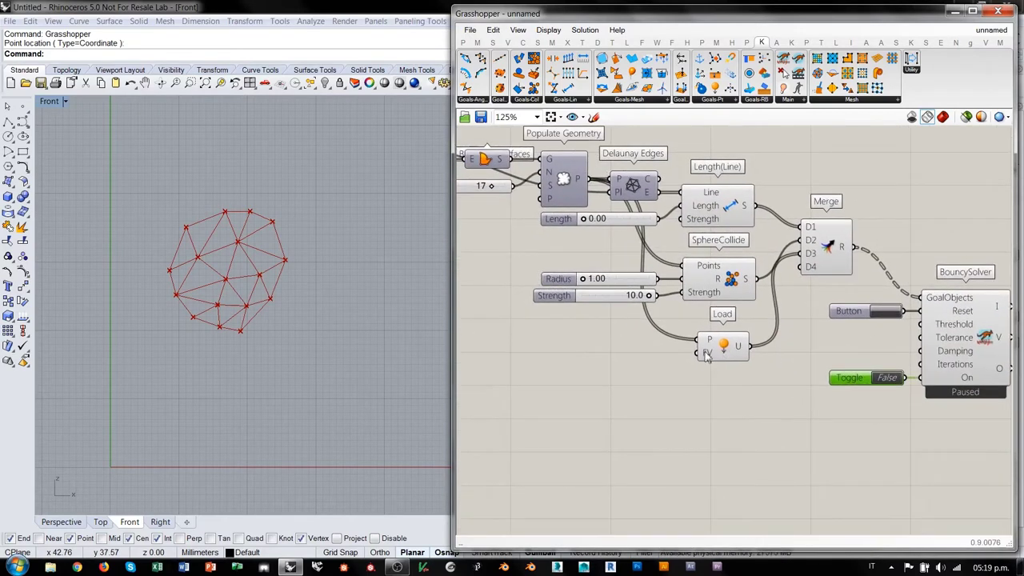
mouse_move(706, 356)
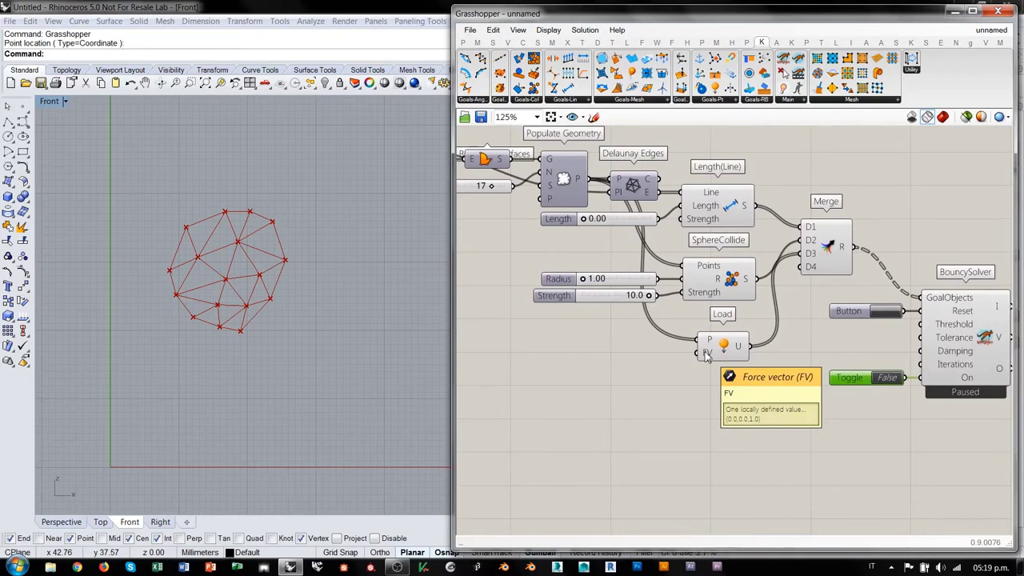
double_click(656, 357)
type("unit z")
key("Return")
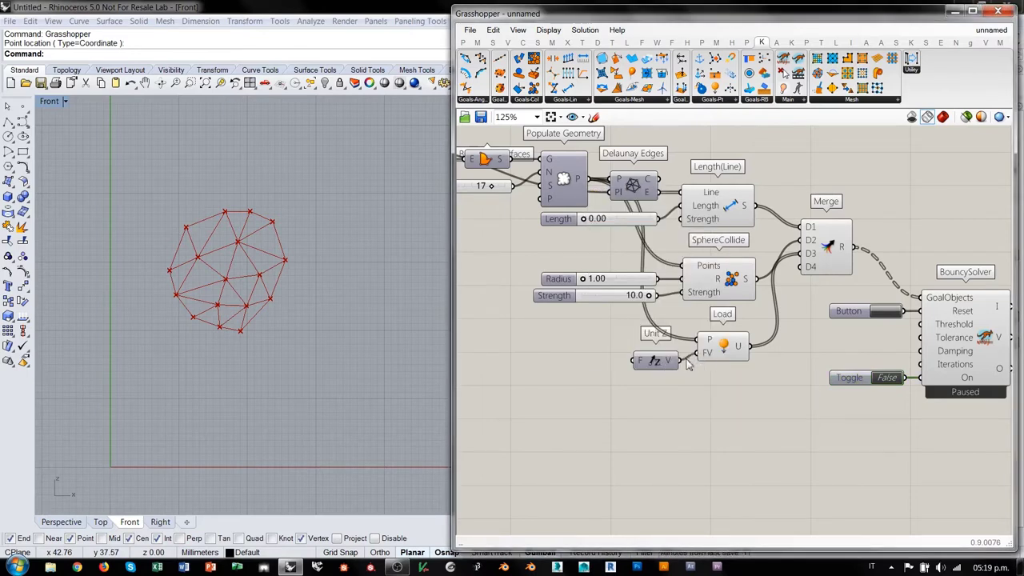
Add a panel containing -9.81, connect it to Unit Z's factor input, and shrink the panel beside it.
double_click(550, 373)
type("-9")
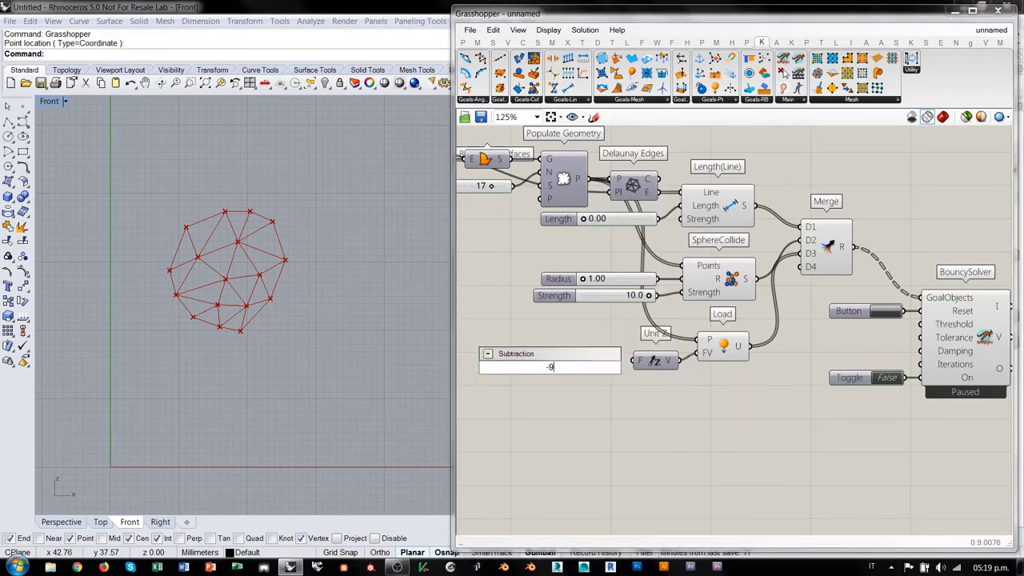
key("BackSpace")
key("BackSpace")
type("p")
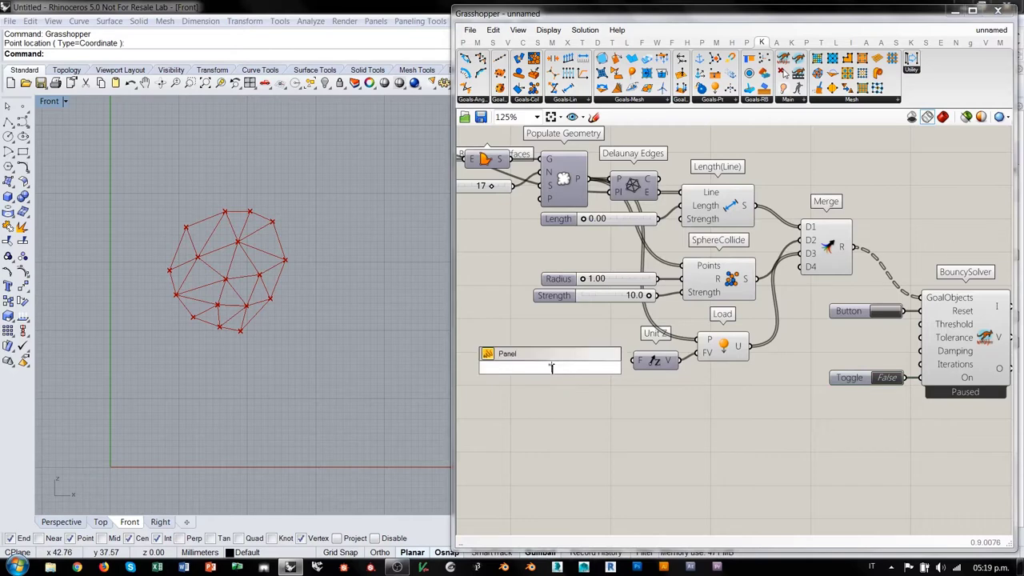
type("\"-9.81")
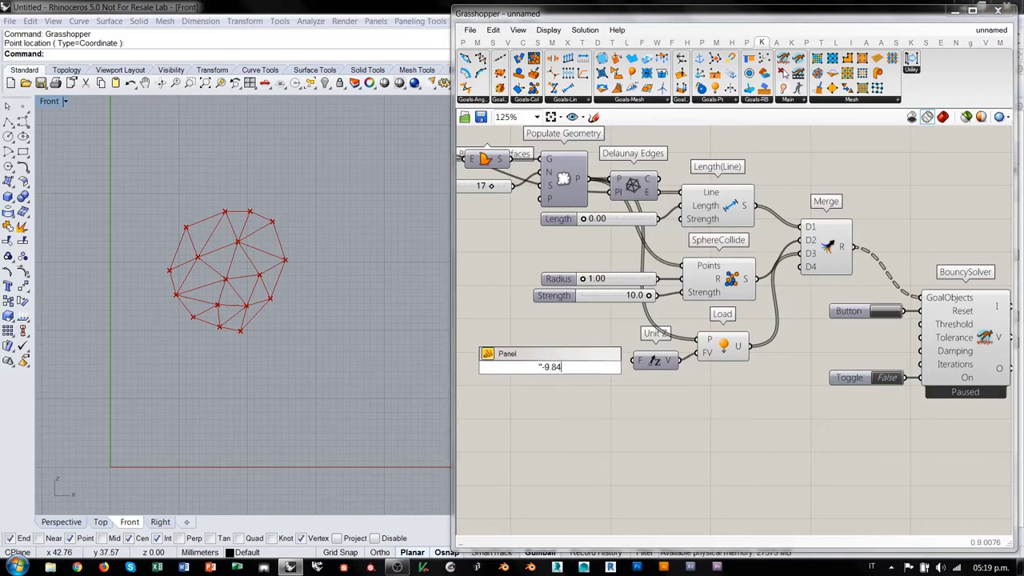
key("Return")
left_click_drag(603, 335, 635, 361)
left_click_drag(523, 399, 610, 366)
Test the simulation by briefly switching the solver on and off, and reset it.
left_click(888, 378)
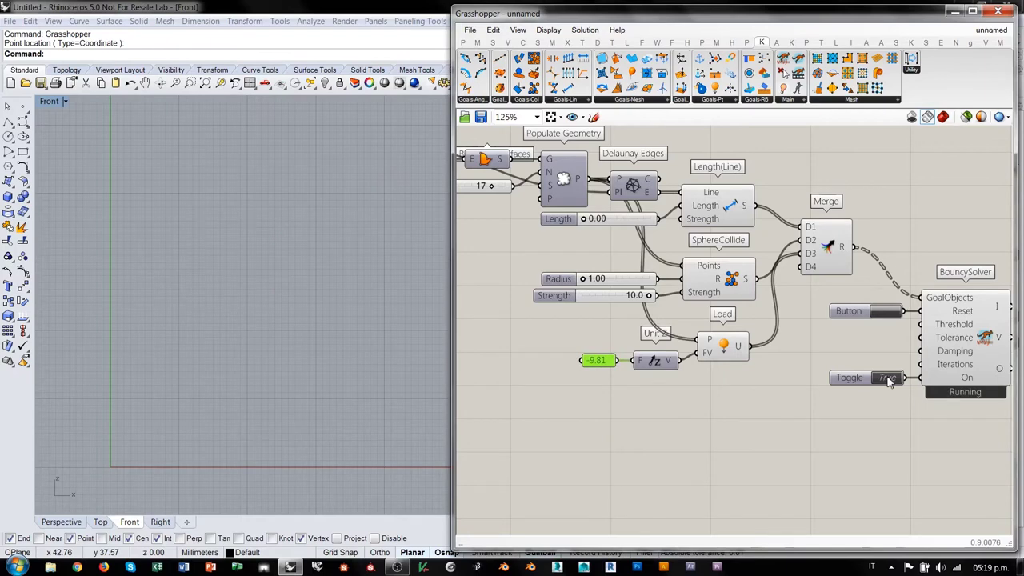
left_click(885, 379)
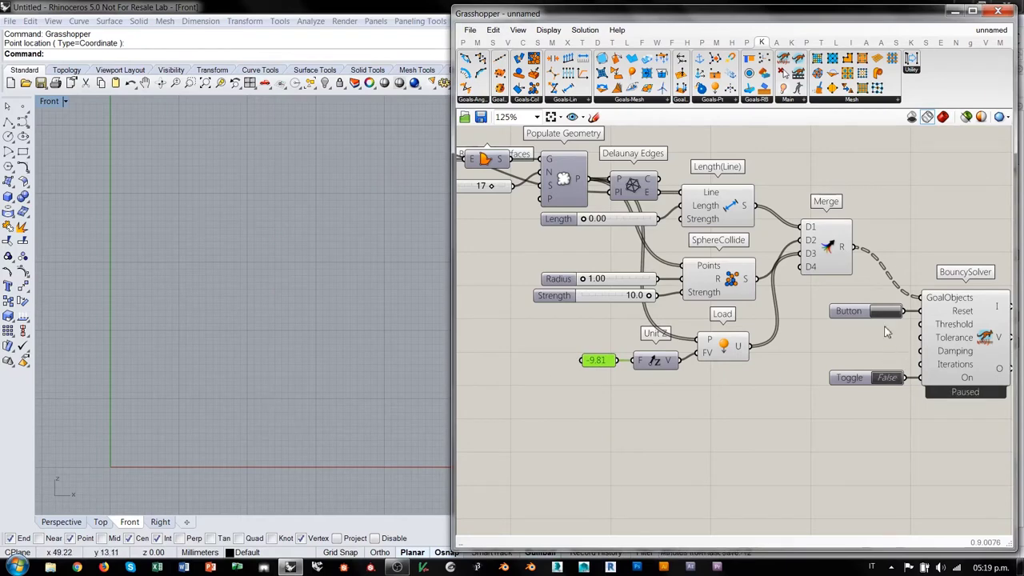
left_click(875, 354)
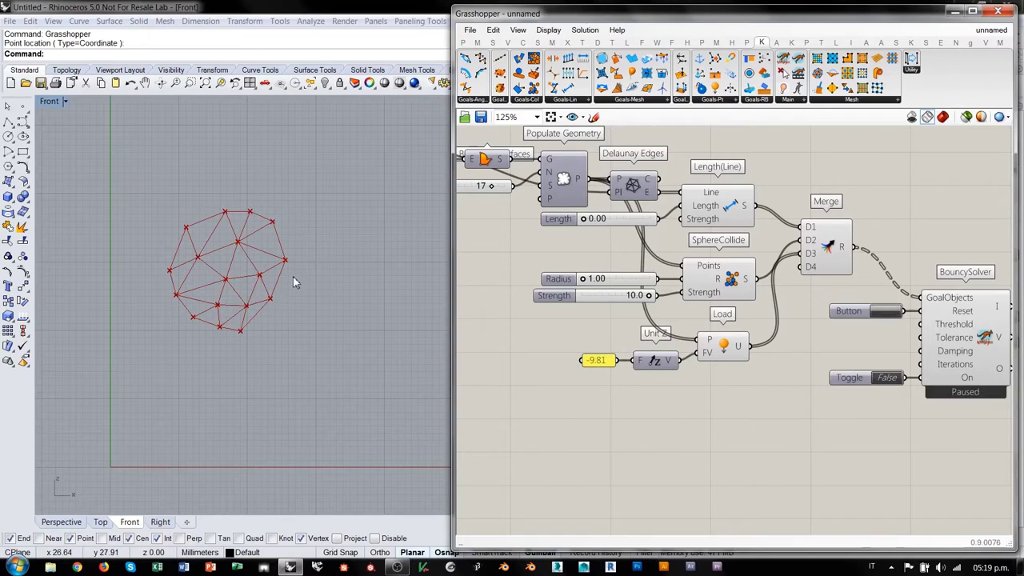
Place a Rectangle parameter and set it to a rectangle drawn in the Front view from the origin around the circle points.
right_click_drag(583, 434, 693, 377)
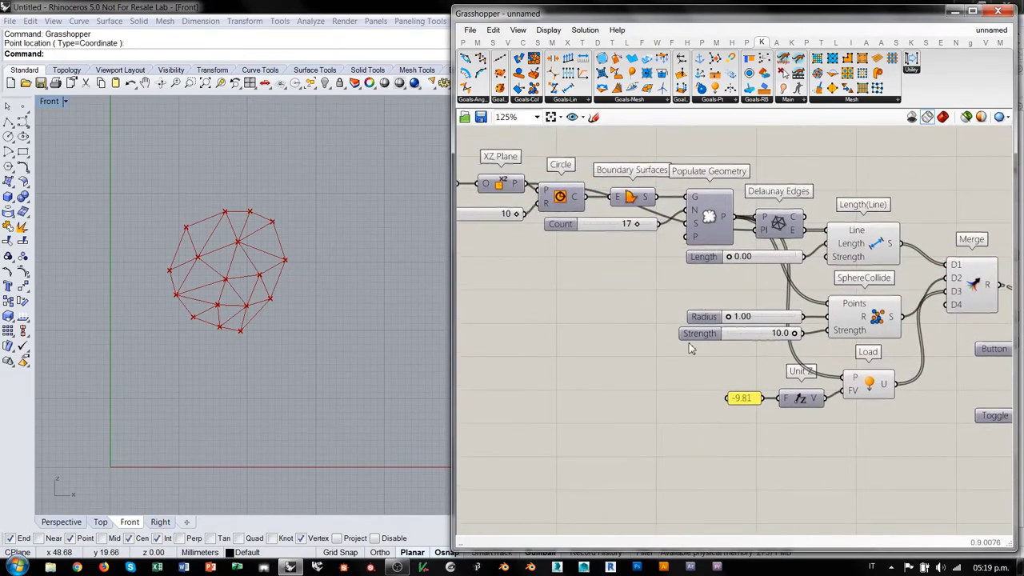
scroll(557, 372, "down", 1)
double_click(535, 432)
type("rect")
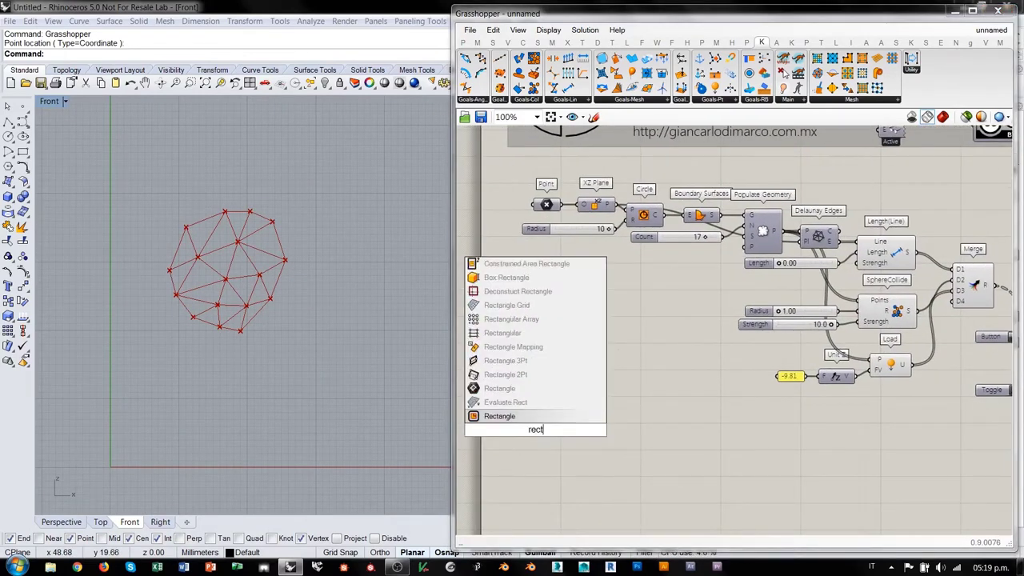
left_click(498, 388)
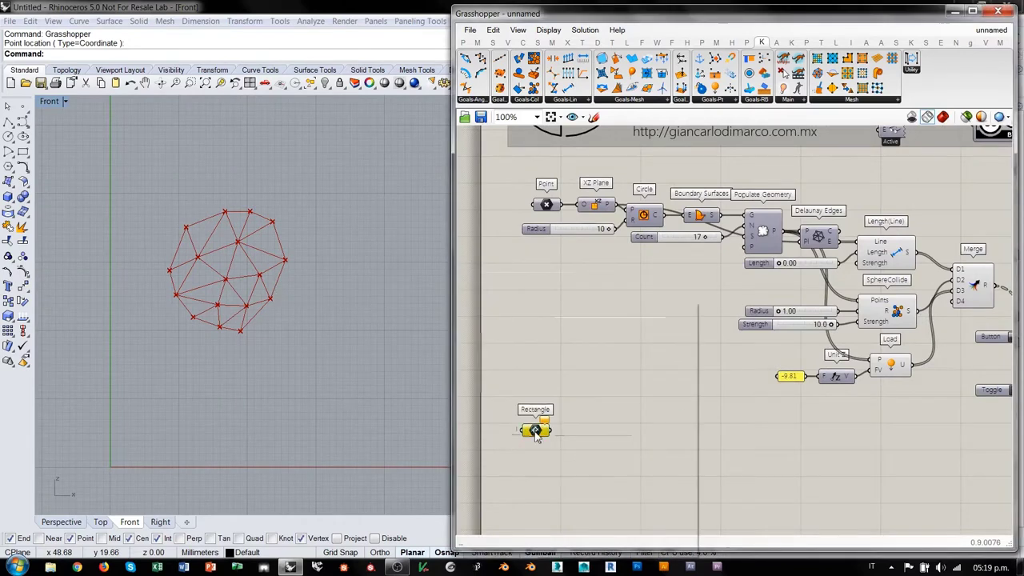
right_click(530, 429)
left_click(584, 459)
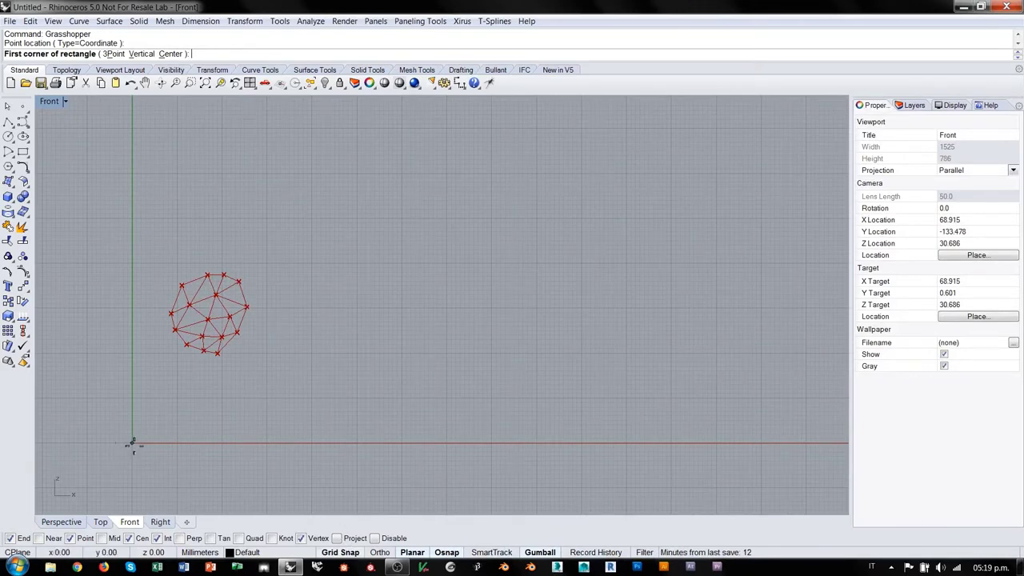
left_click(132, 442)
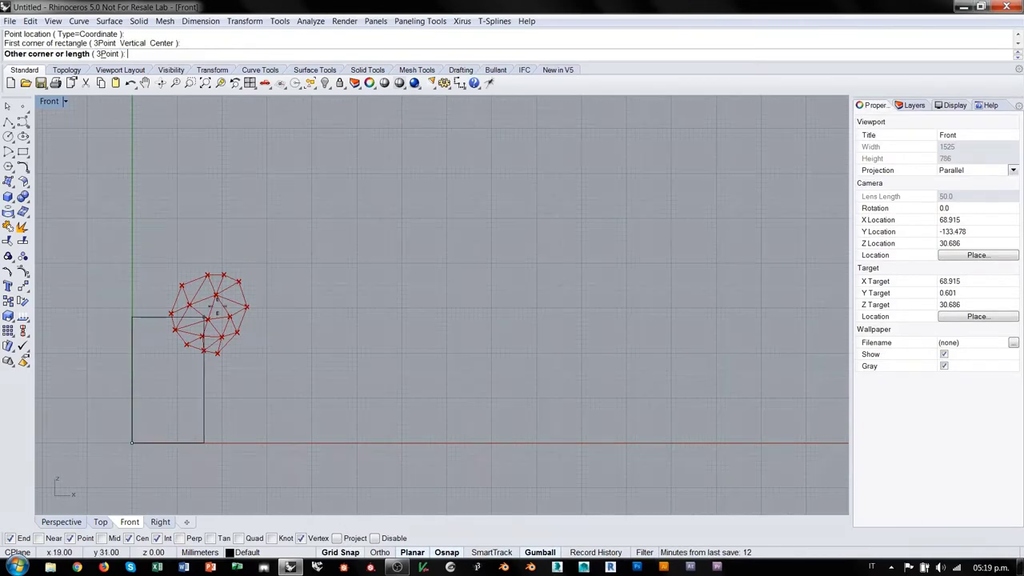
left_click(312, 218)
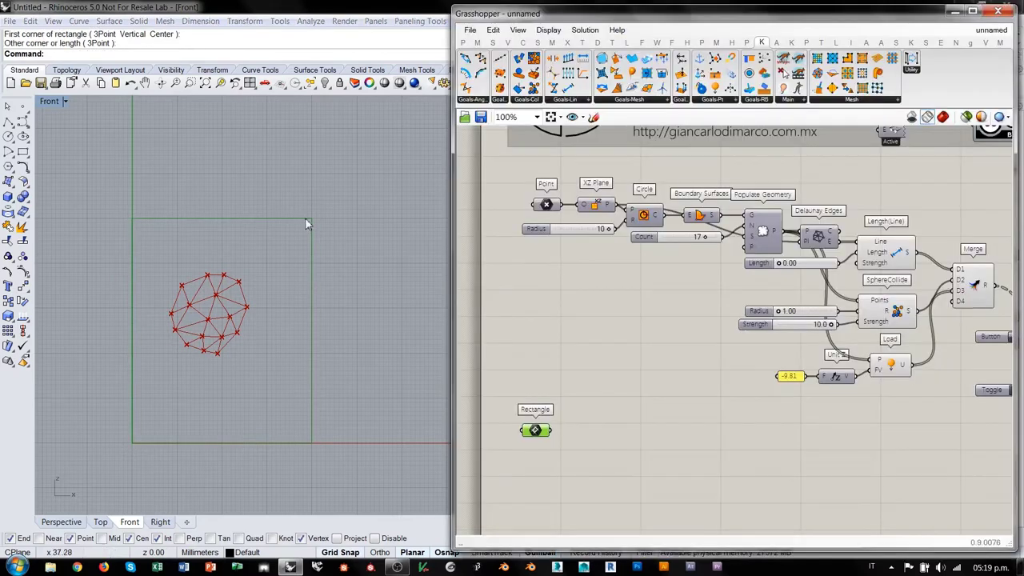
Move the Point parameter's point upward so the circle points sit just below the rectangle's top edge.
right_click_drag(283, 347, 278, 358)
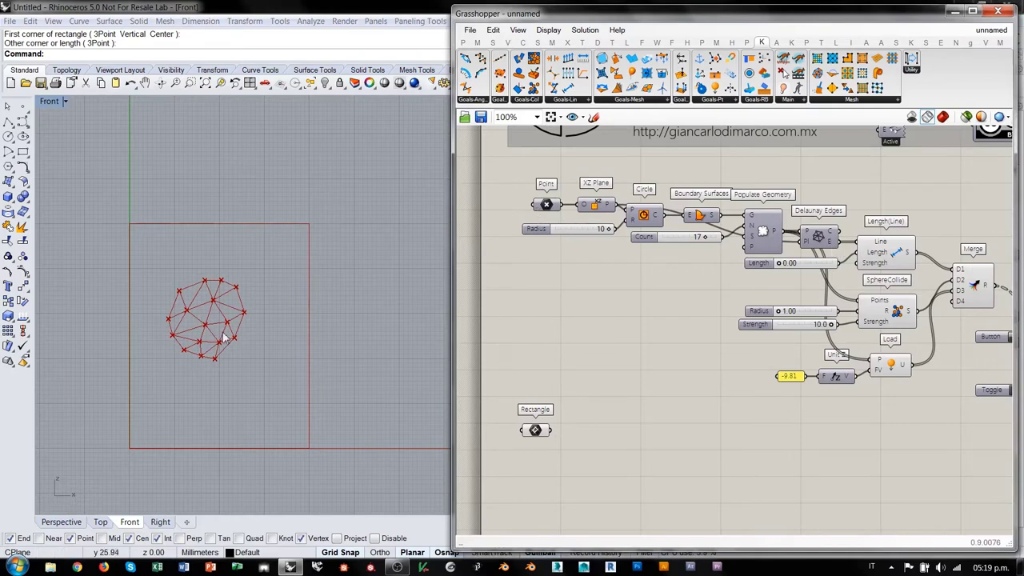
left_click(547, 206)
left_click_drag(204, 302, 205, 260)
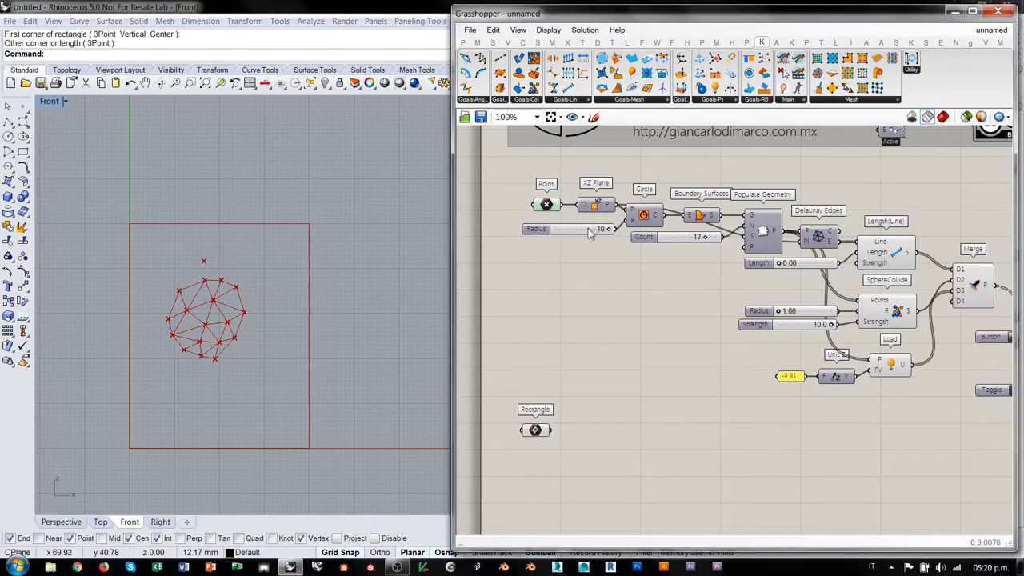
right_click_drag(988, 357, 912, 353)
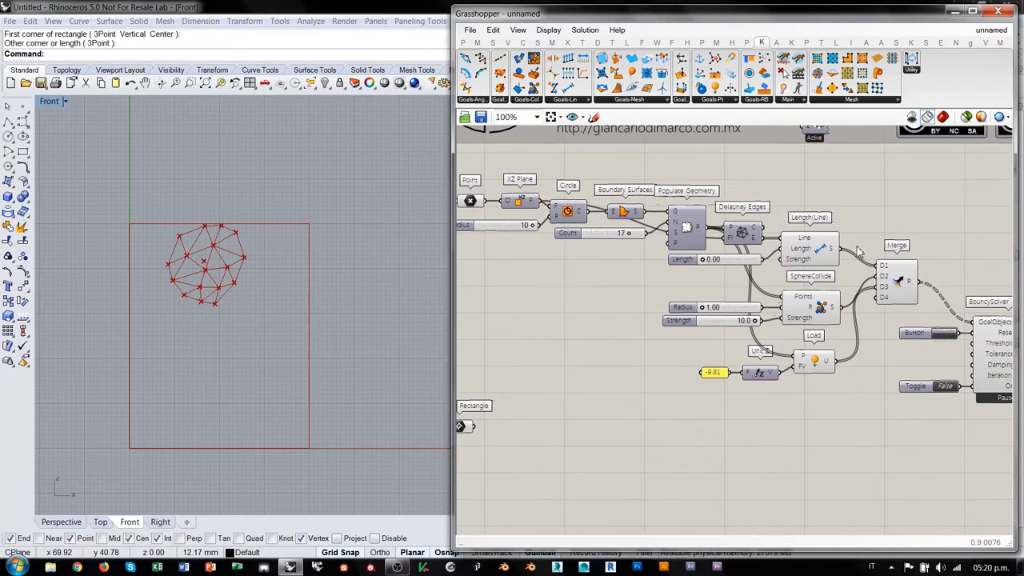
scroll(861, 251, "down", 2)
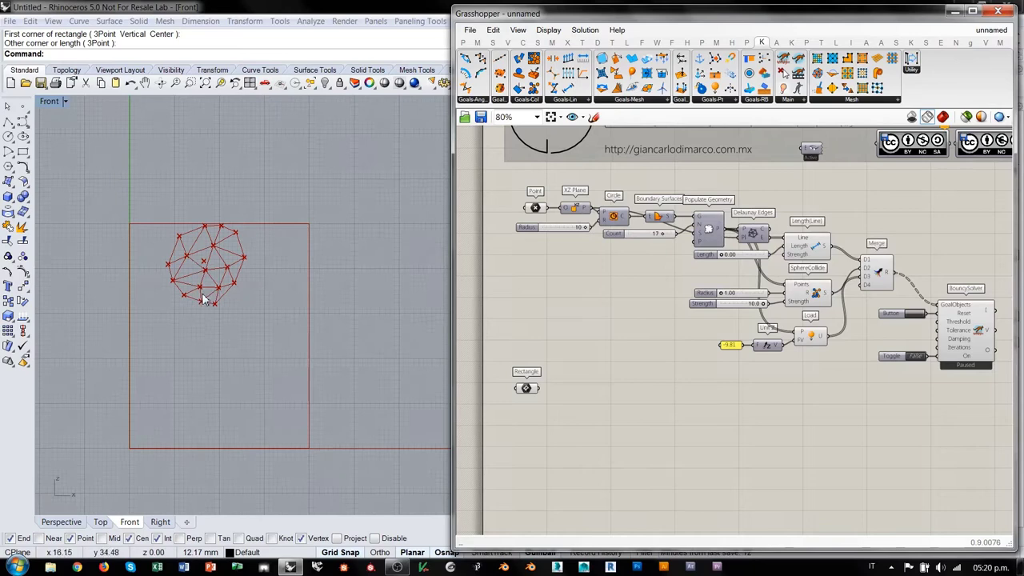
left_click(526, 389)
left_click(577, 355)
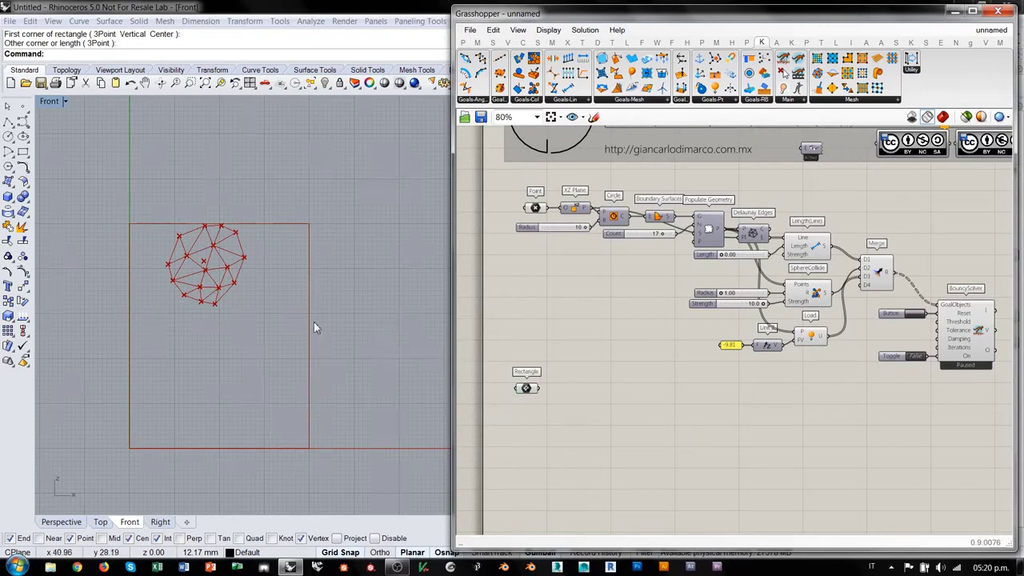
Draw a single-segment polyline sloping down from the rectangle's left edge beneath the circle points.
left_click(8, 121)
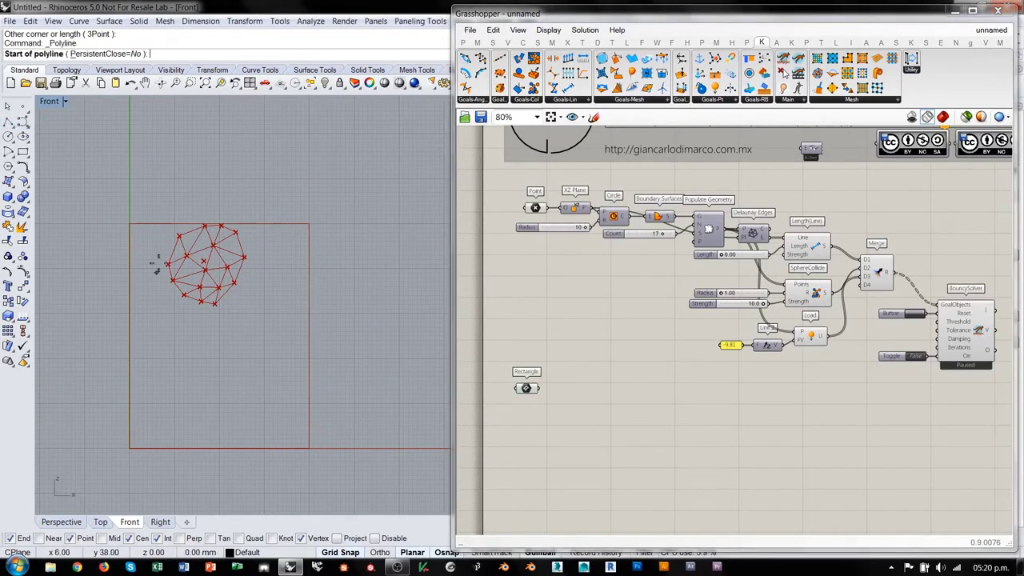
left_click(130, 314)
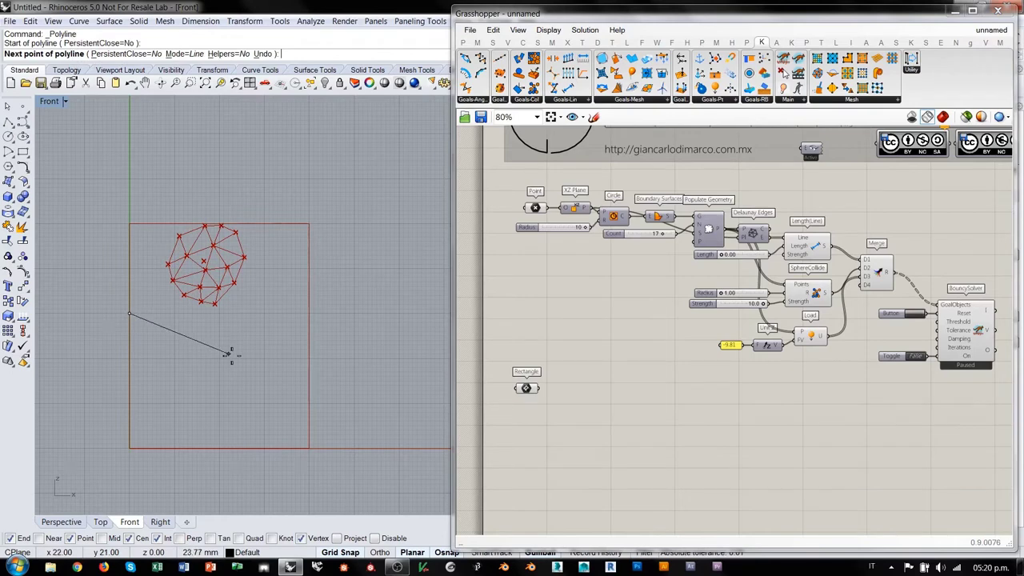
left_click(264, 357)
key("Return")
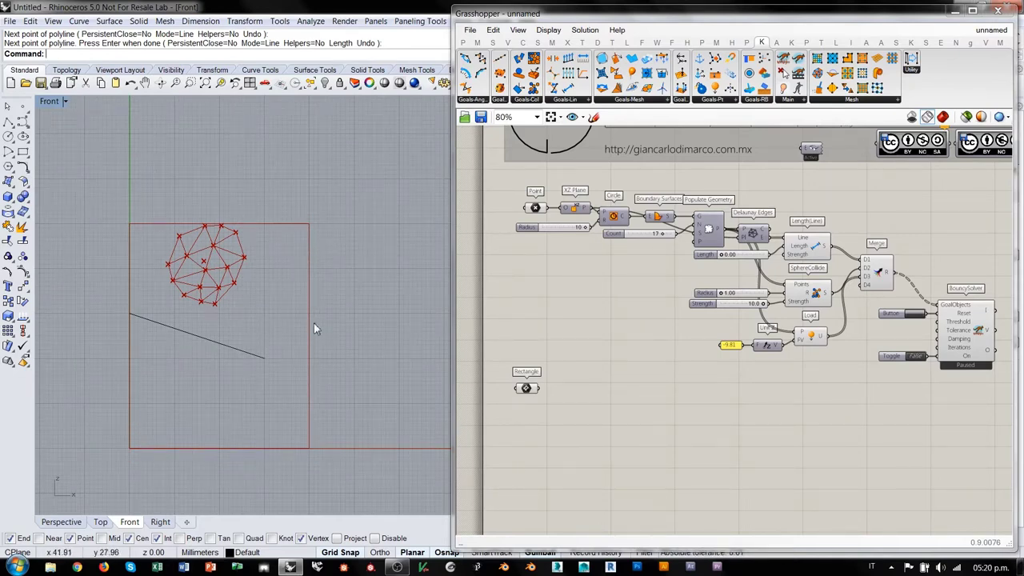
Delete the Rectangle parameter from the definition and the sloped polyline from the Rhino model.
left_click_drag(574, 425, 503, 333)
key("Delete")
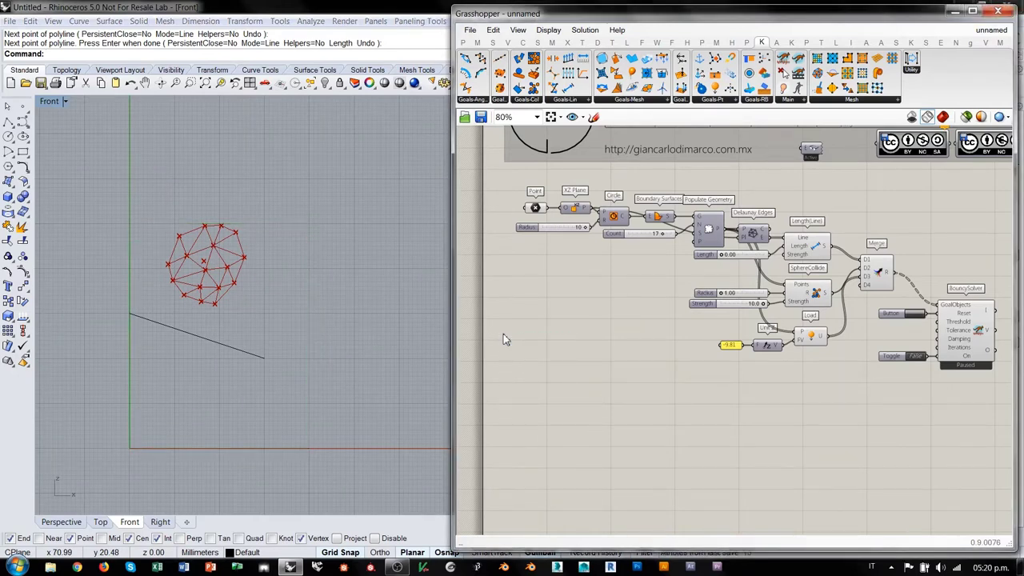
left_click(231, 348)
key("Delete")
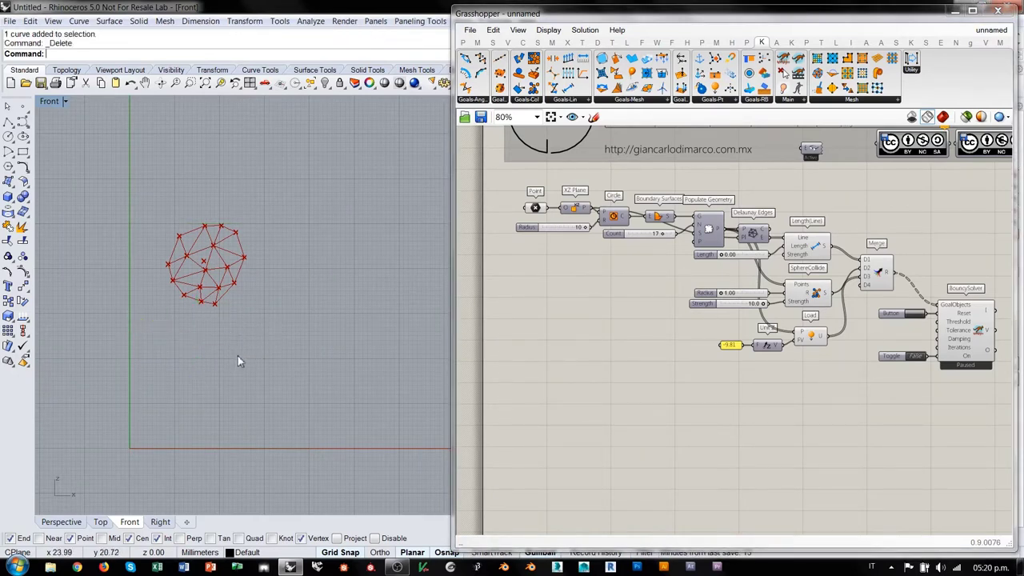
Draw a large Rhino rectangle enclosing the circle points, from above and left of the origin to about x 70, y -40.
left_click(23, 151)
scroll(183, 320, "down", 2)
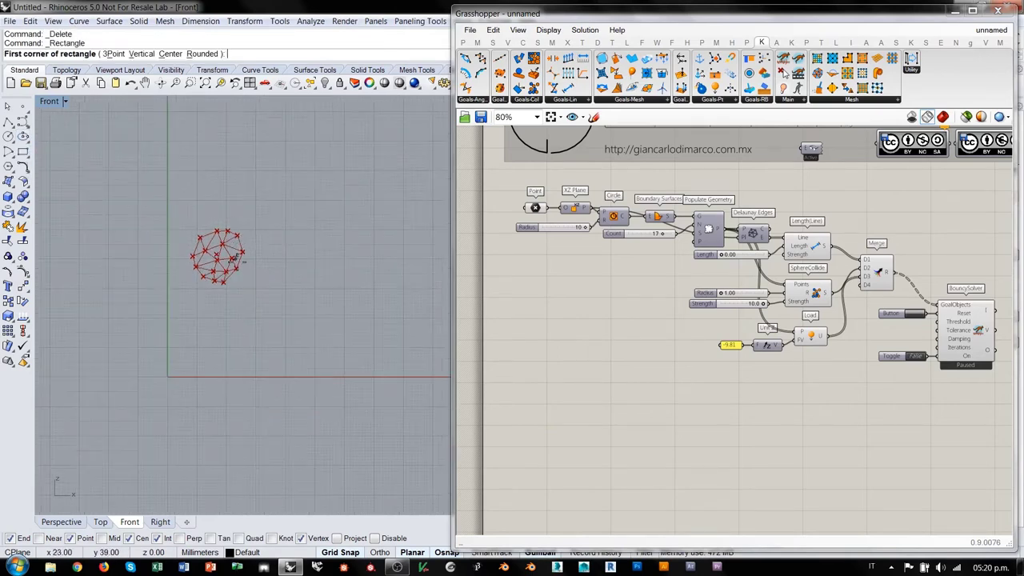
left_click(146, 152)
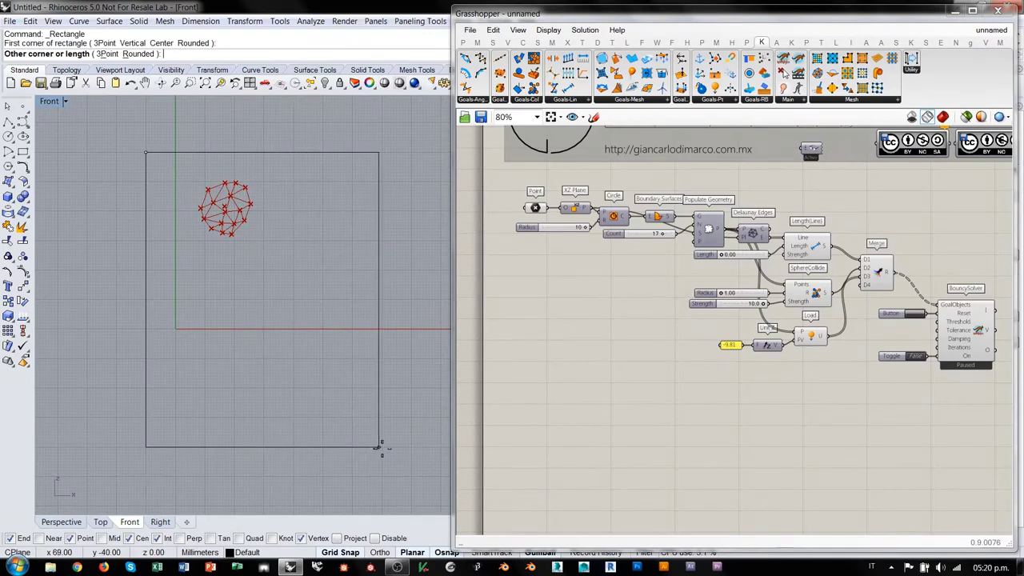
left_click(381, 446)
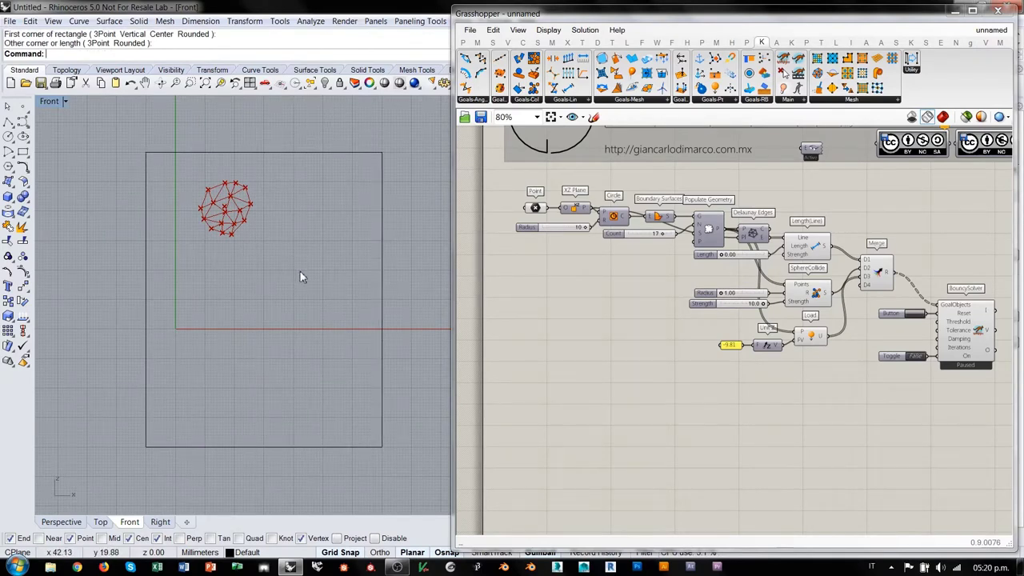
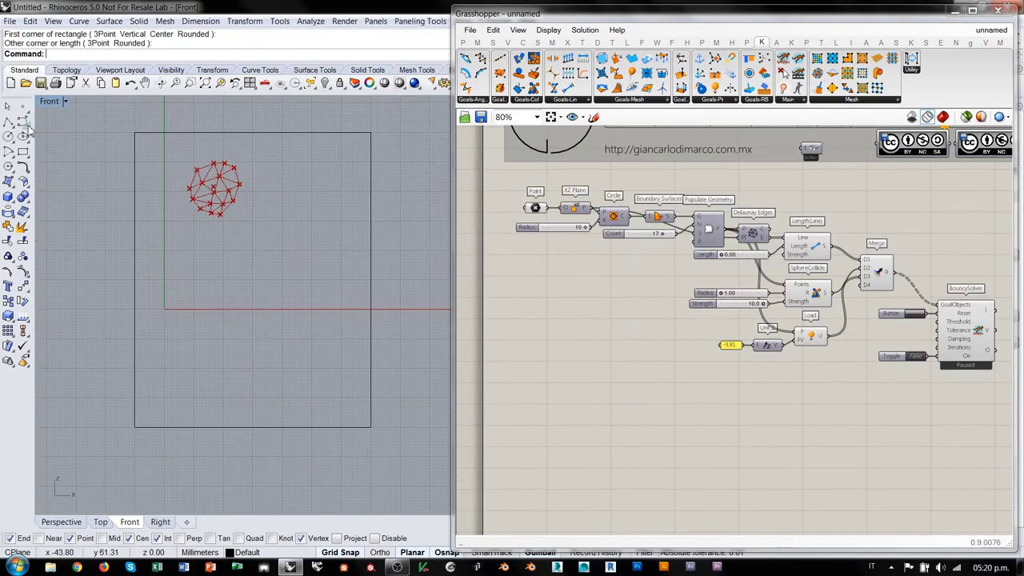
Draw a left ramp polyline from the rectangle's left edge sloping to about x 40, y 10, down to y 0, and back to that edge.
left_click(23, 122)
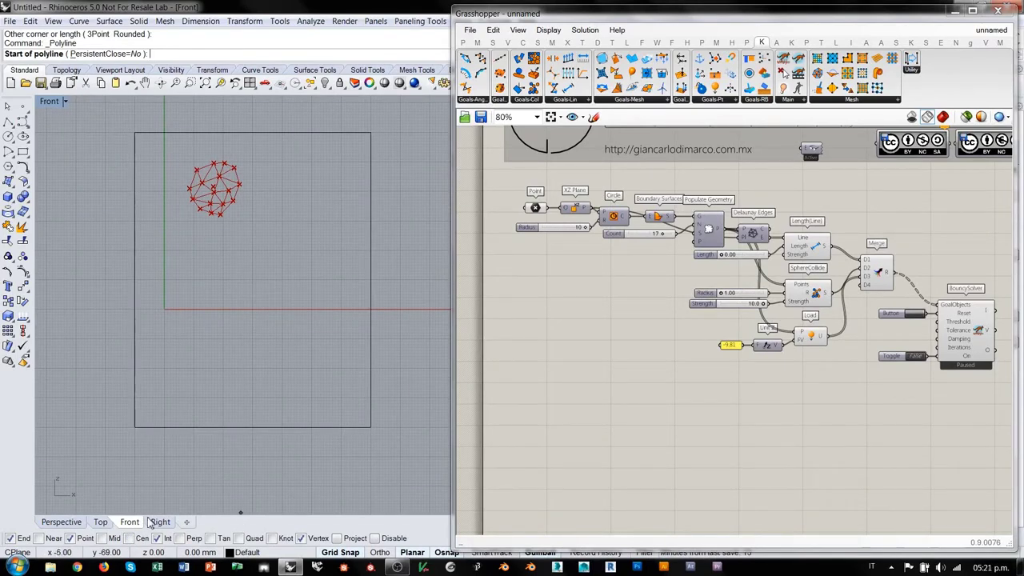
left_click(135, 191)
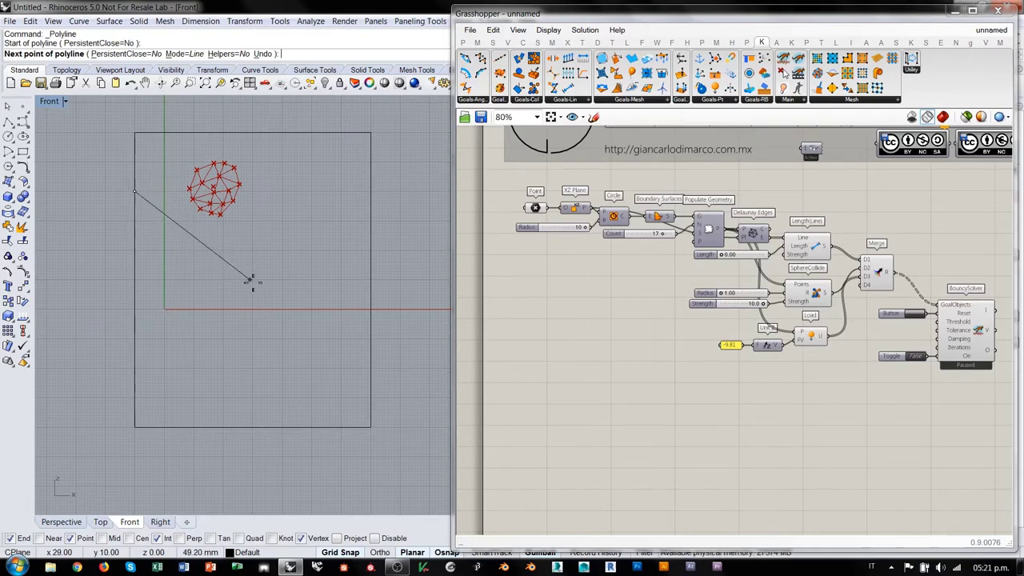
left_click(281, 280)
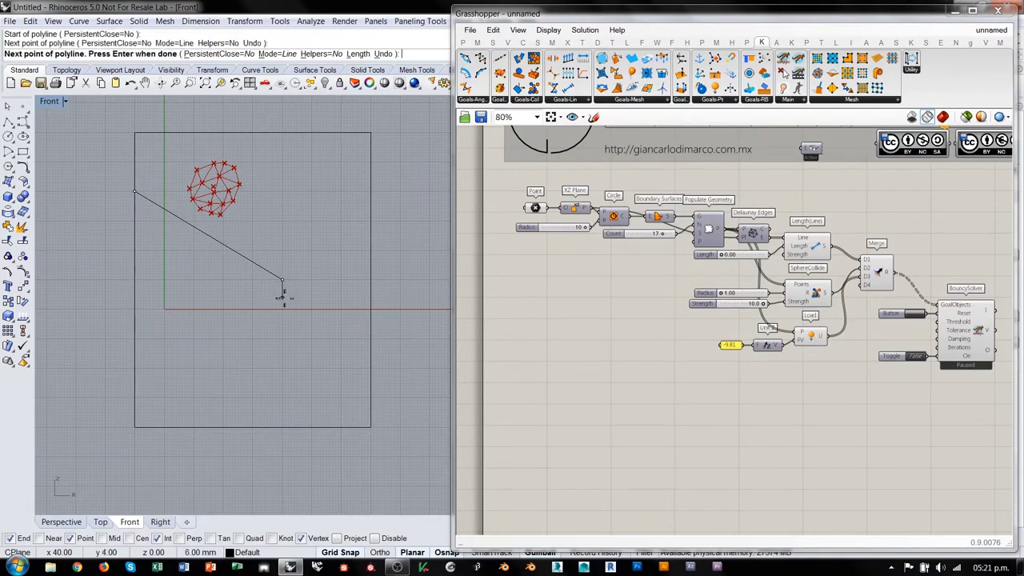
left_click(283, 309)
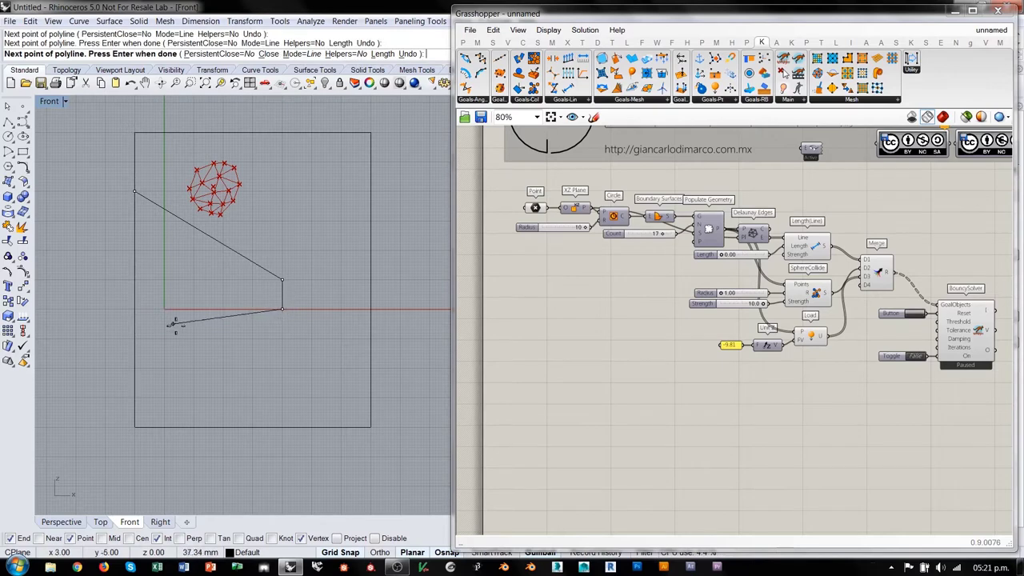
left_click(136, 309)
key("Return")
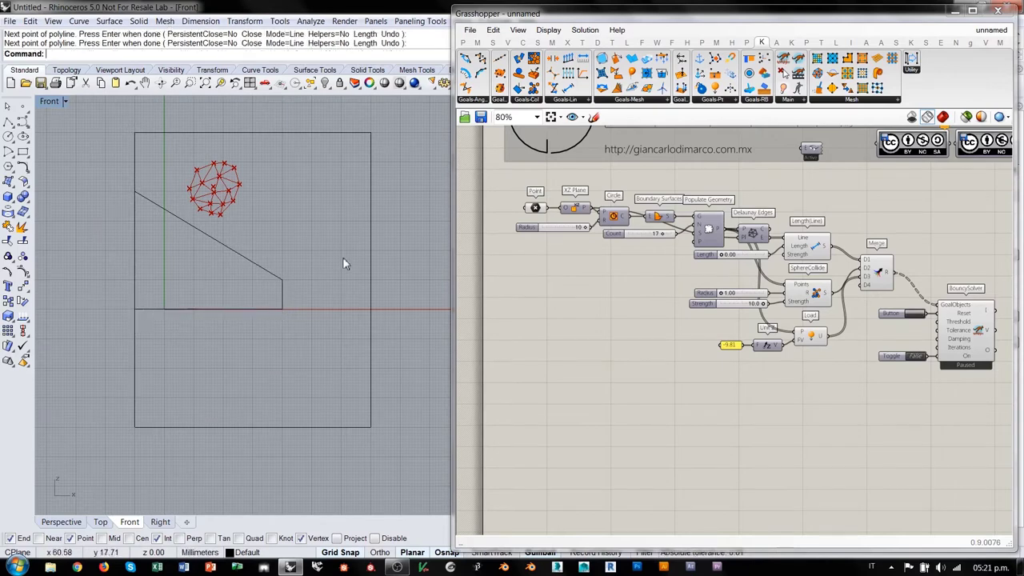
Draw the right ramp with polylines from about x 50, y 10: one rising to the rectangle's right edge, one down to y 0 and across.
key("Return")
left_click(312, 279)
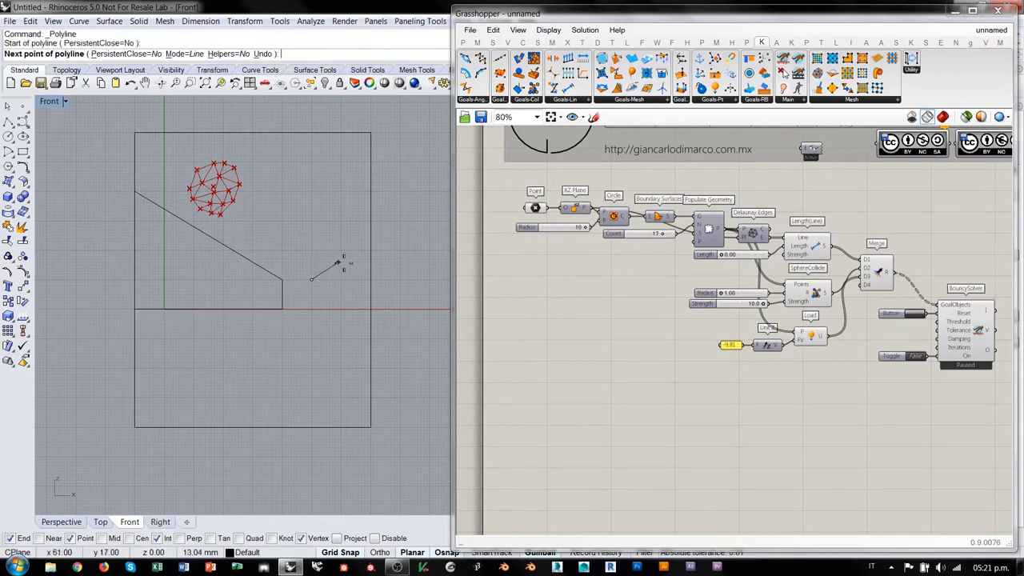
left_click(371, 221)
key("Return")
key("Return")
left_click(312, 279)
left_click(312, 309)
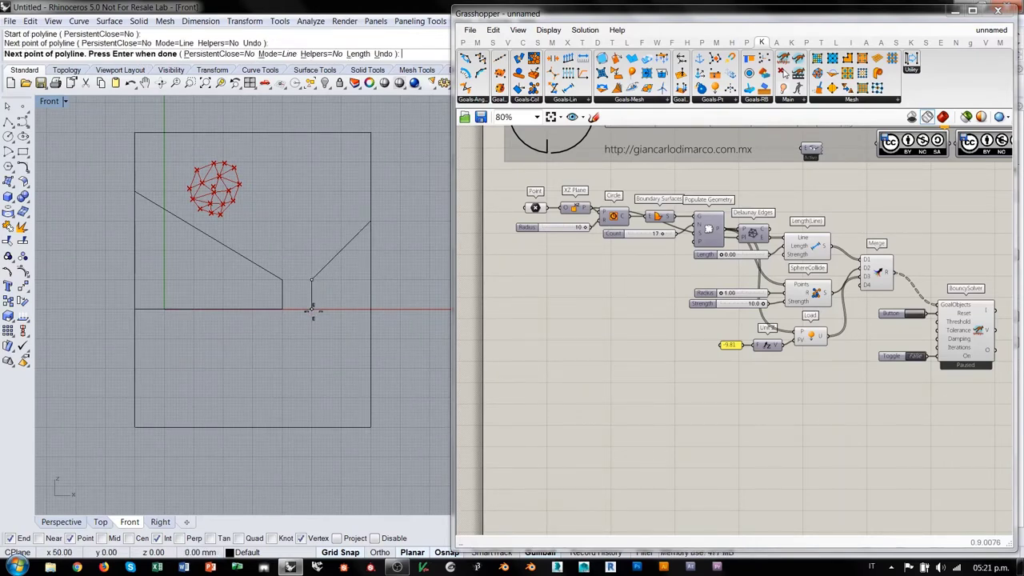
left_click(370, 309)
key("Return")
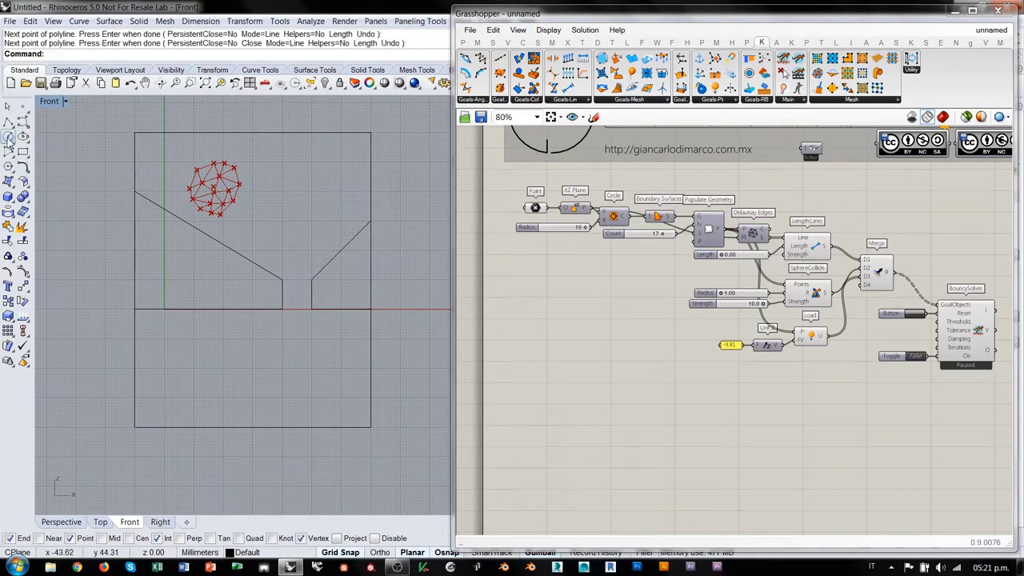
Draw a circle of about 7 mm radius in the lower chamber, centered at about x 40, y -20.
left_click(8, 137)
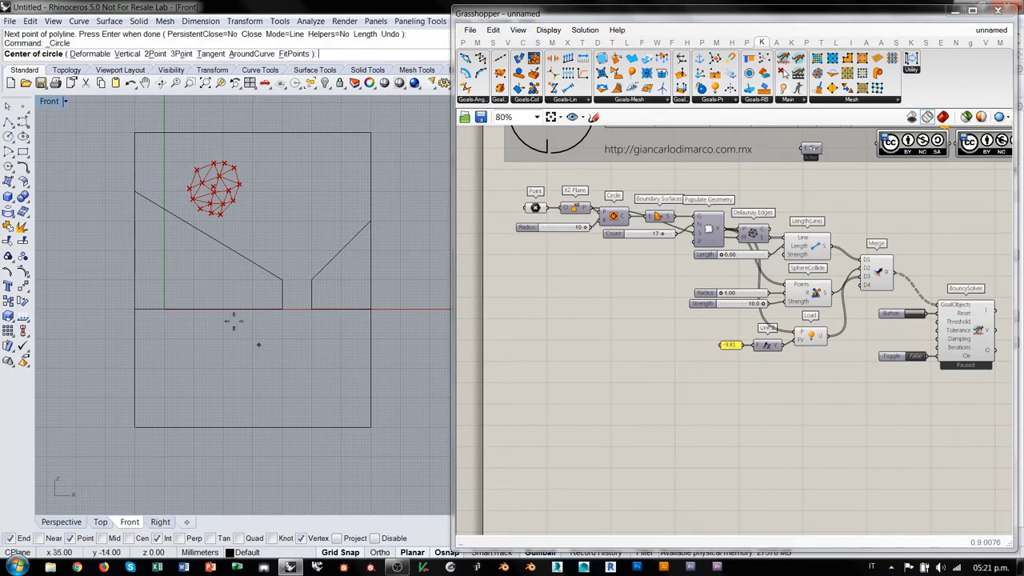
left_click(281, 367)
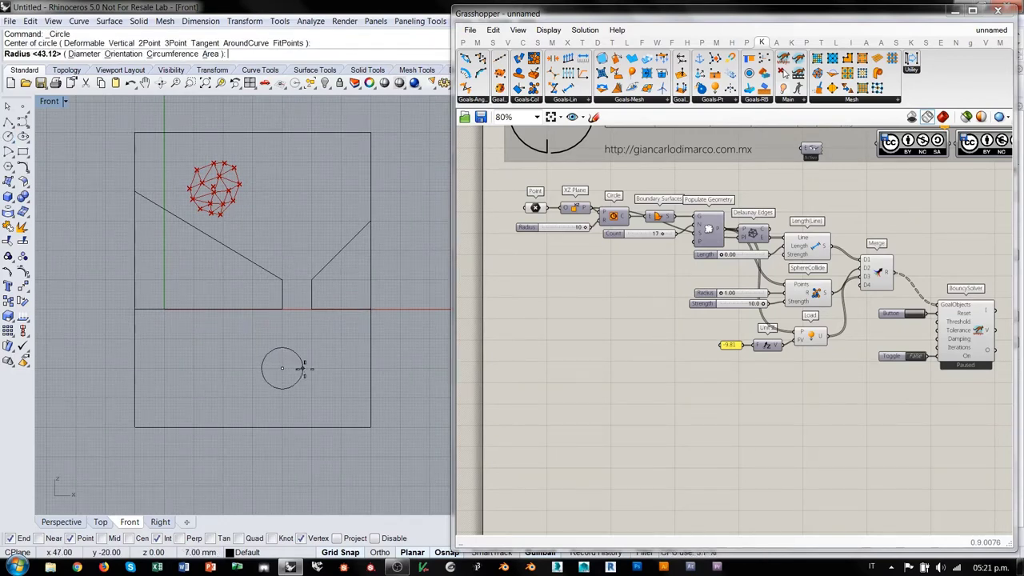
left_click(302, 368)
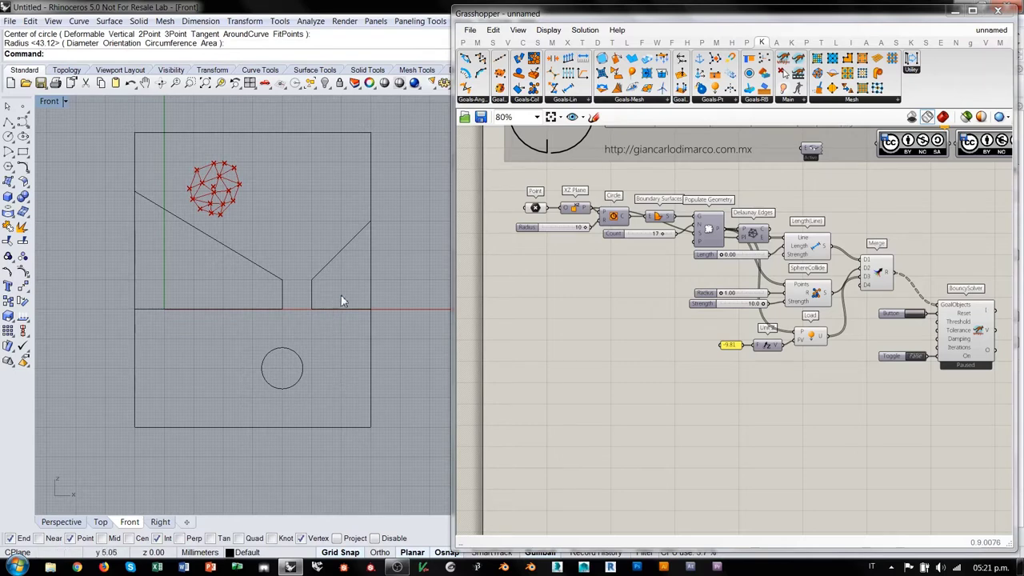
Trim the rectangle's side edges between the ramp ends, and join the remaining pieces and ramps into one closed container curve.
left_click_drag(338, 233, 272, 376)
key("ctrl+j")
type("Trim")
key("Return")
left_click(370, 270)
left_click(135, 264)
key("Return")
key("Escape")
key("ctrl+a")
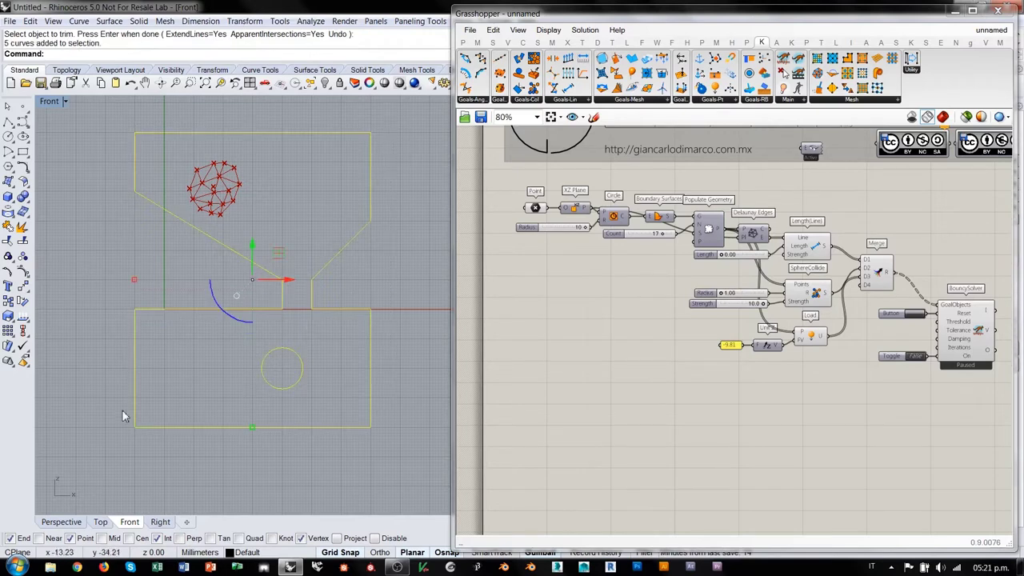
key("ctrl+j")
key("Escape")
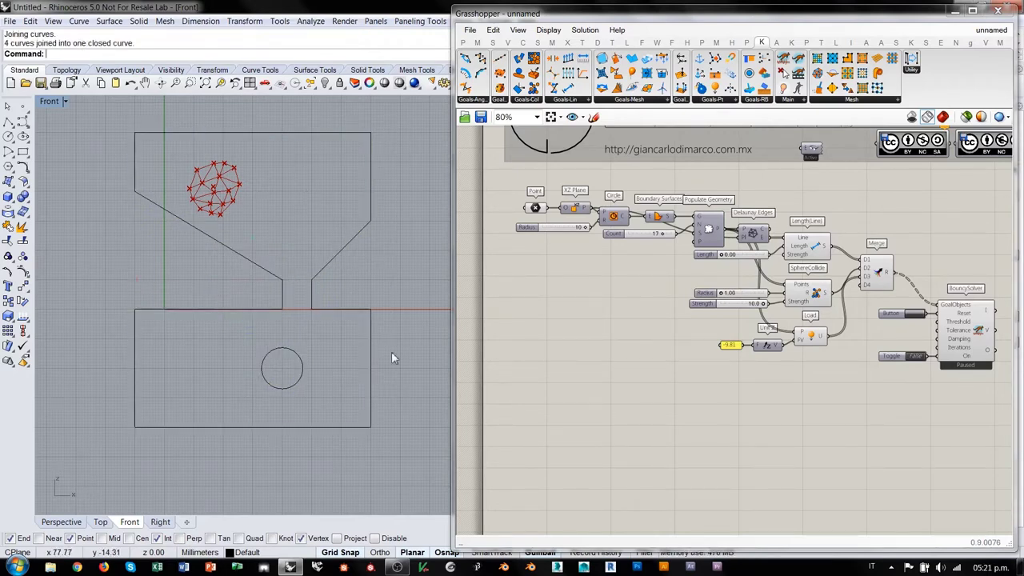
Add a Curve parameter below the definition and reference the closed container curve from Rhino in it.
double_click(545, 391)
type("curve")
key("Return")
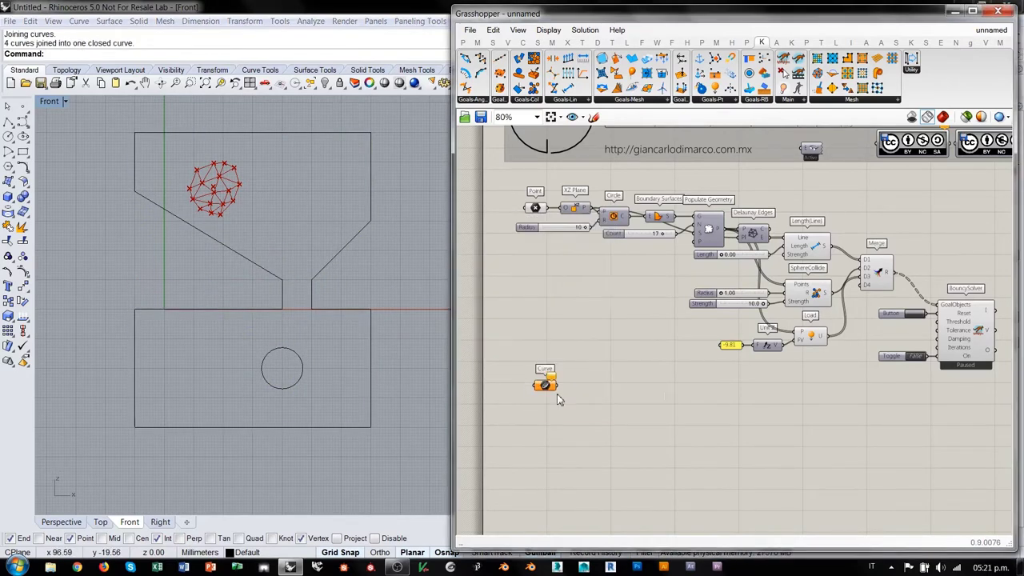
right_click(545, 386)
left_click(576, 402)
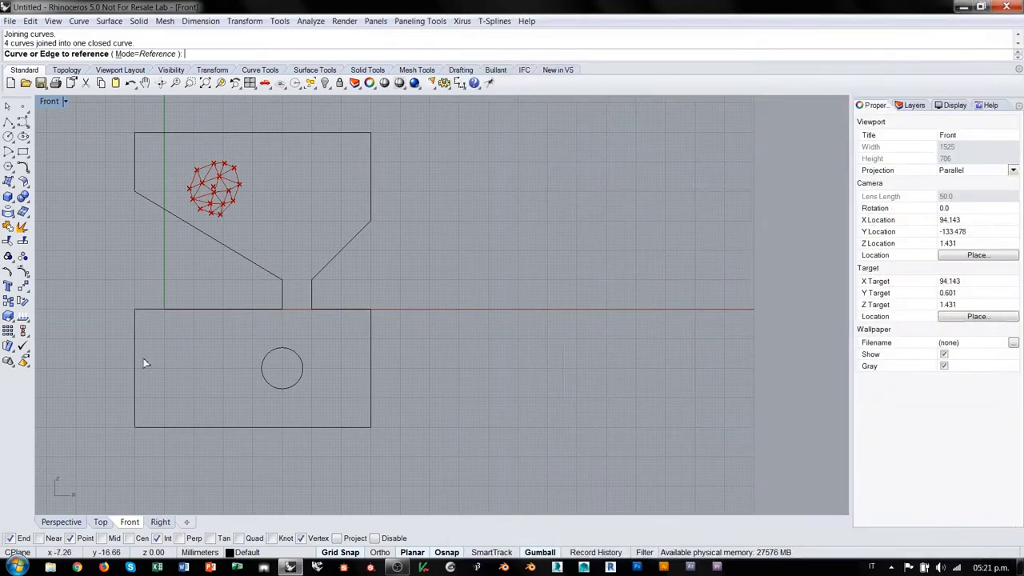
left_click(135, 359)
right_click(195, 343)
Duplicate the Curve parameter below the original and reference the Rhino circle in the copy.
scroll(551, 304, "up", 2)
right_click_drag(391, 293, 359, 291)
left_click_drag(559, 398, 552, 424)
left_click(552, 372)
right_click(554, 424)
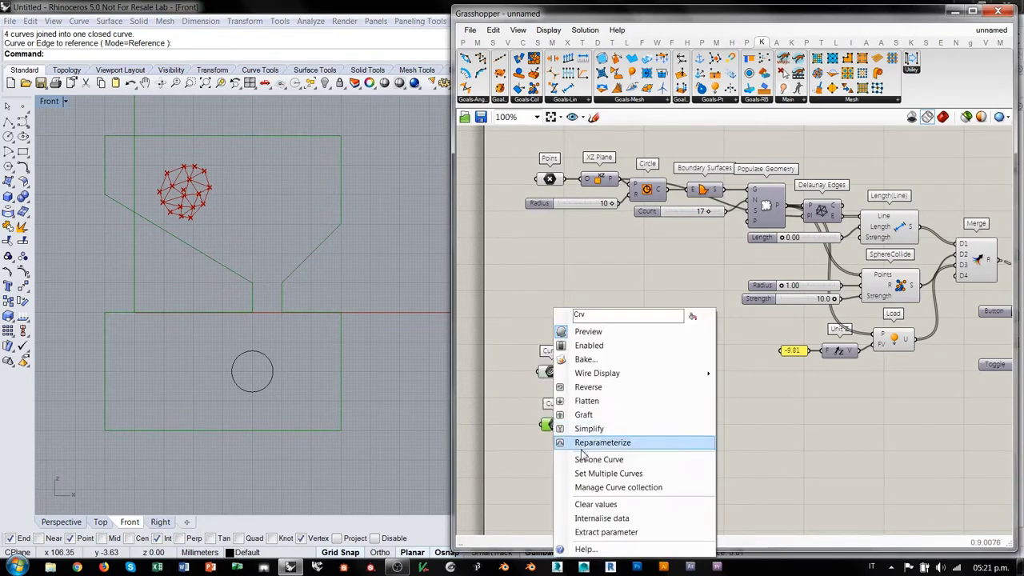
left_click(598, 459)
left_click(270, 387)
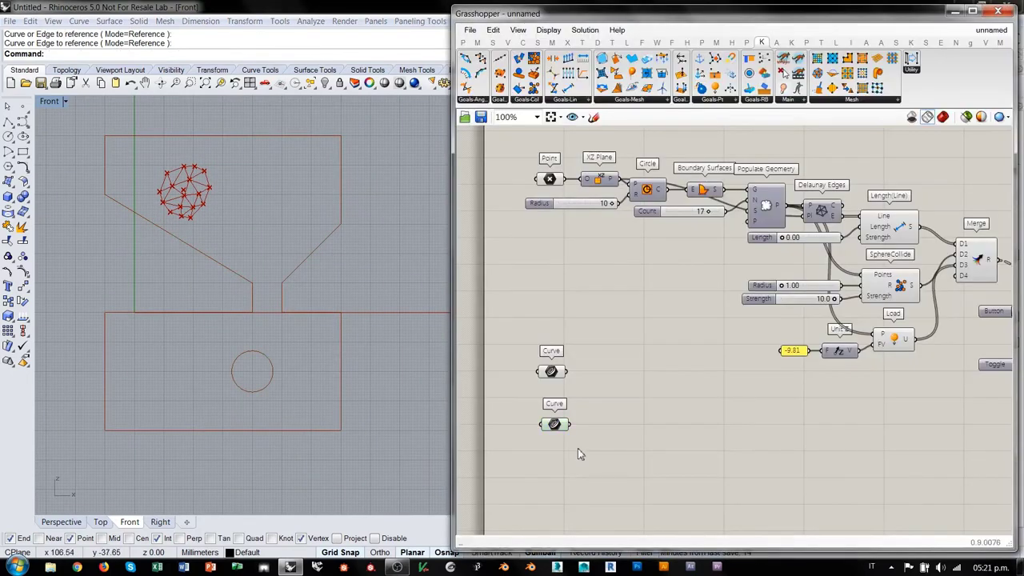
Space the two Curve parameters farther apart vertically and move them closer to the goal components.
left_click_drag(556, 424, 556, 443)
left_click_drag(555, 372, 623, 389)
left_click_drag(554, 442, 621, 453)
left_click(707, 383)
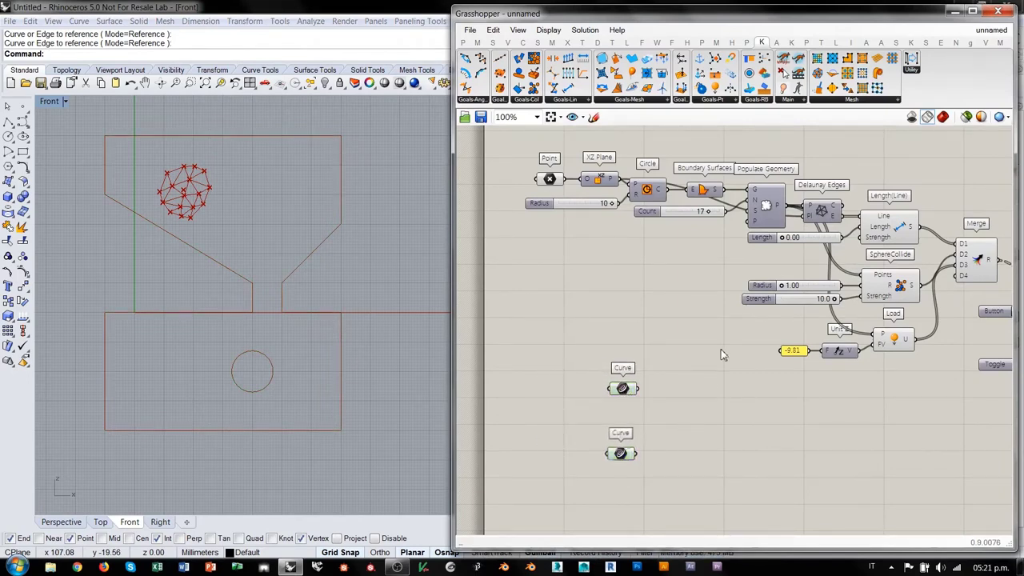
right_click_drag(707, 383, 634, 375)
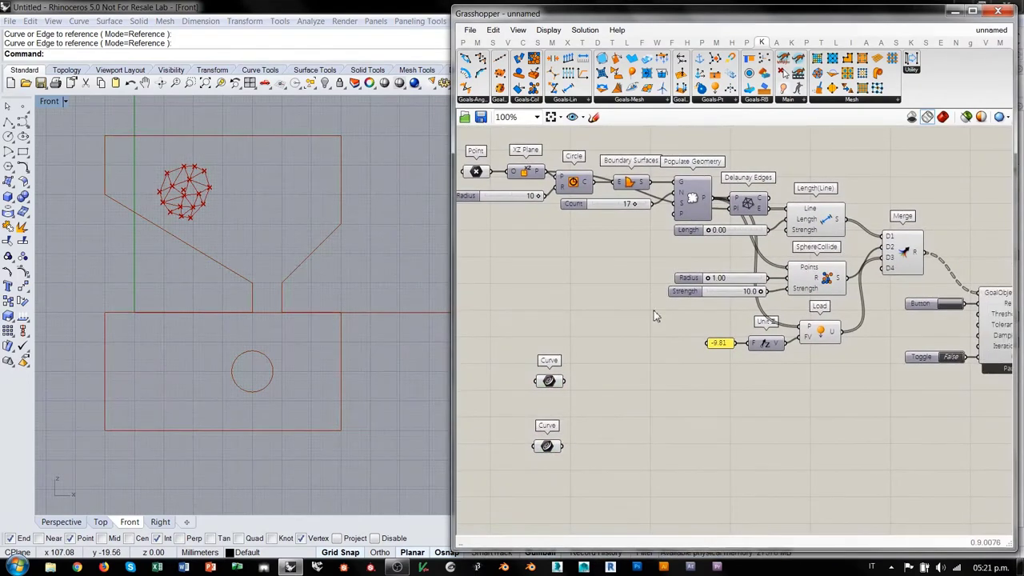
Place a CurvePointCollide goal component below the Load component and adjust the positions of the two Curve parameters beside it.
left_click(529, 100)
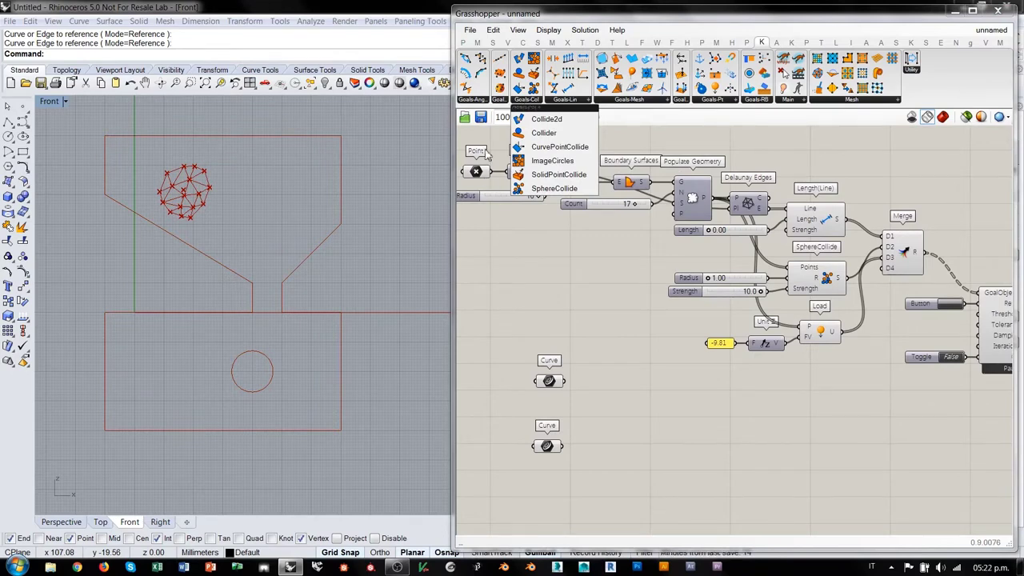
left_click(562, 151)
left_click(661, 412)
left_click_drag(663, 407, 729, 406)
left_click(830, 413)
mouse_move(830, 414)
right_mouse_down()
mouse_move(828, 385)
mouse_move(815, 406)
right_mouse_up()
left_click_drag(733, 409, 796, 412)
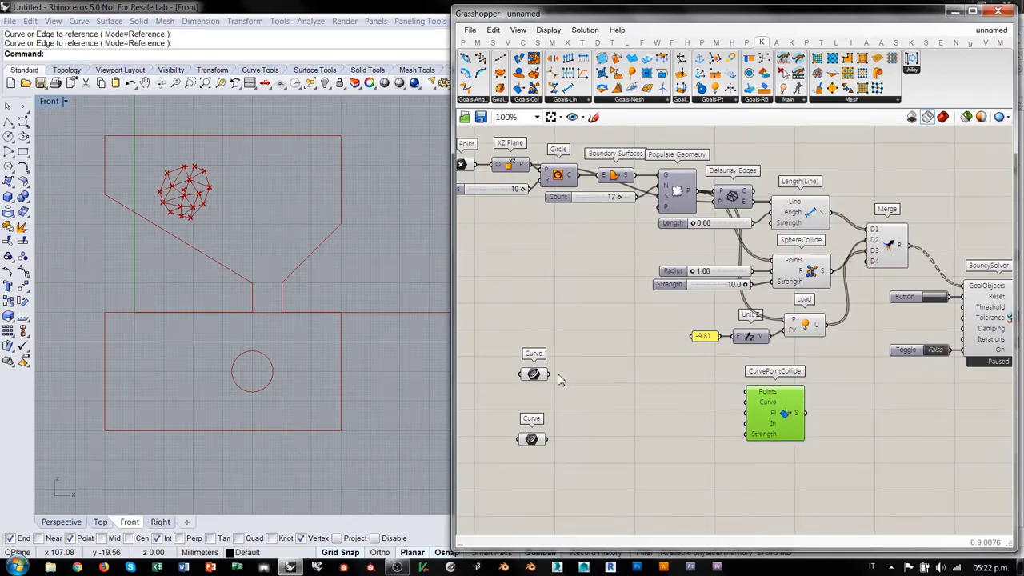
mouse_move(534, 381)
left_mouse_down()
mouse_move(526, 345)
mouse_move(543, 362)
mouse_move(535, 376)
left_mouse_up()
left_click_drag(532, 438, 534, 446)
left_click(634, 435)
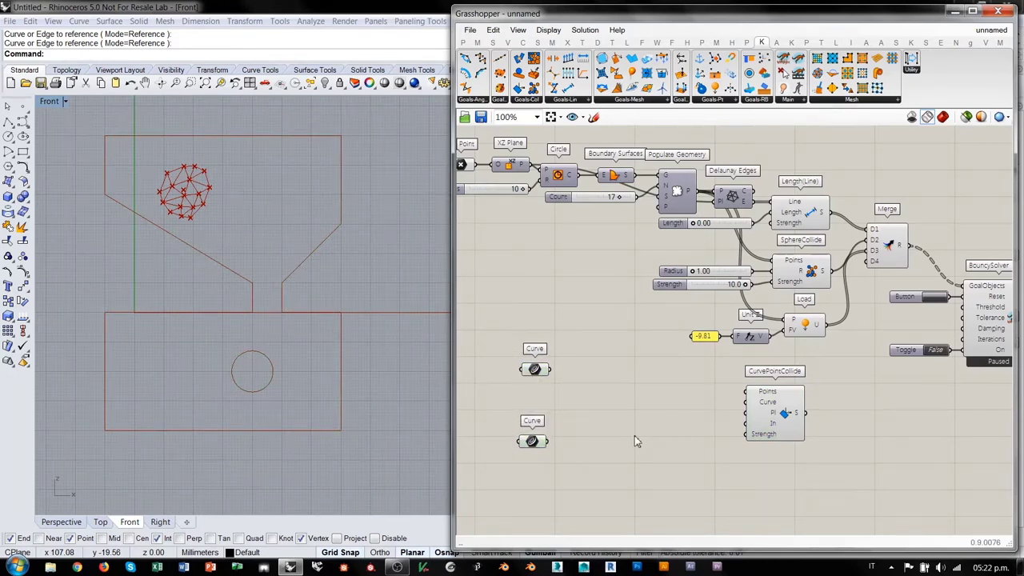
Connect the Populate Geometry points to CurvePointCollide's Points input and the container Curve parameter to its Curve input.
left_click_drag(695, 192, 736, 400)
left_click(782, 412)
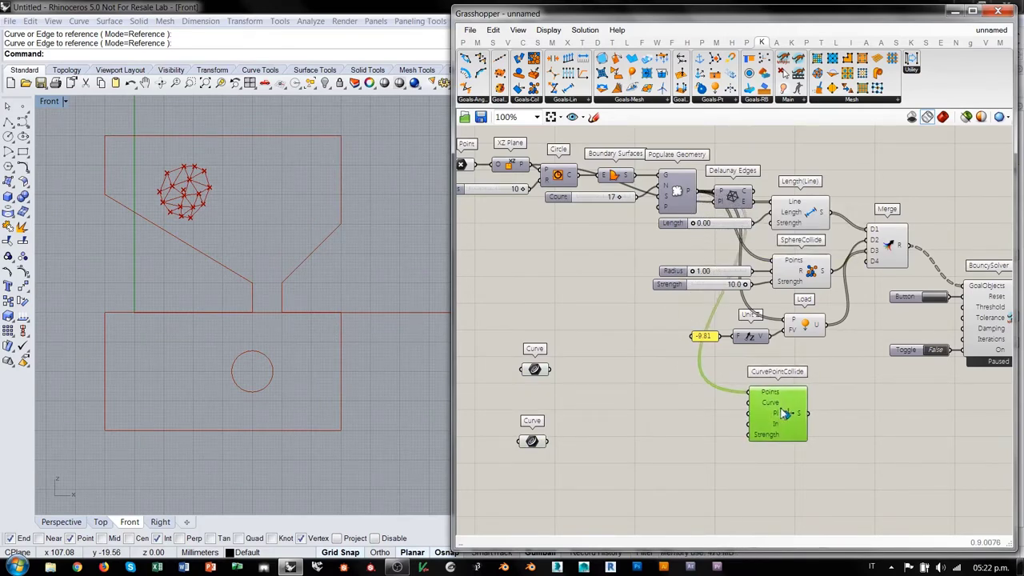
left_click_drag(549, 369, 748, 403)
left_click(693, 436)
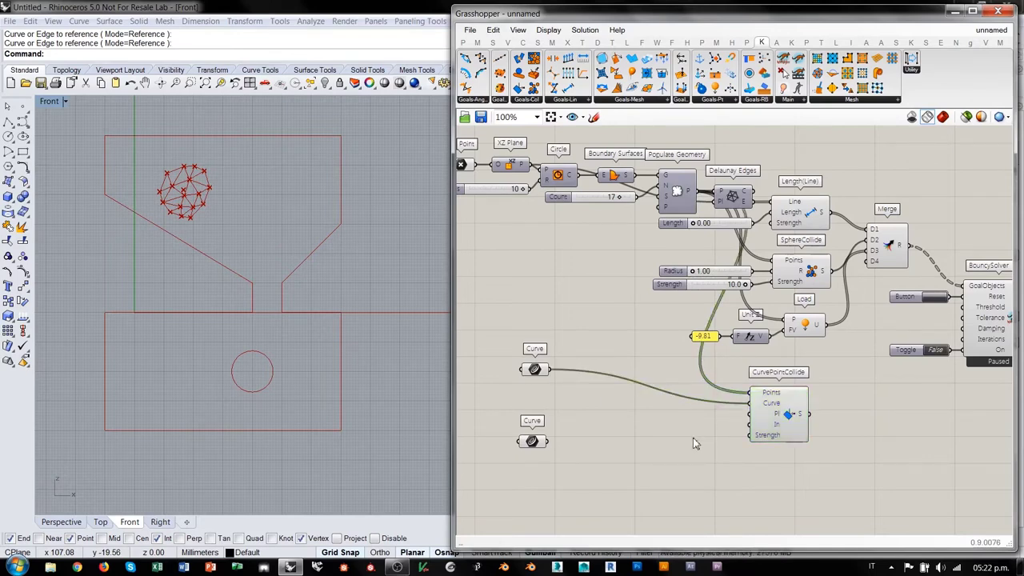
Connect the XZ Plane output to the Pl input of CurvePointCollide.
right_click_drag(693, 437, 679, 425)
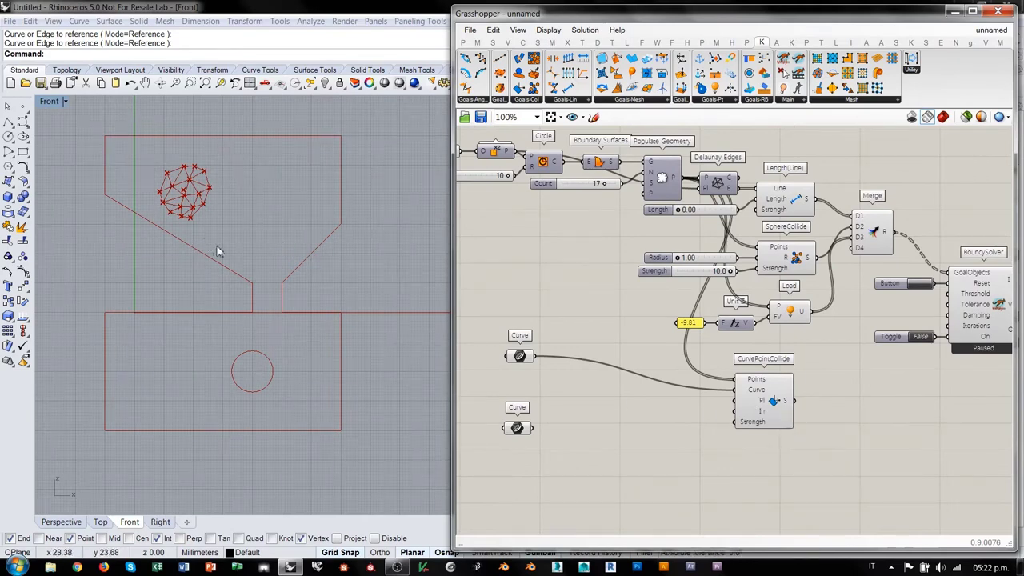
right_click_drag(254, 235, 256, 265)
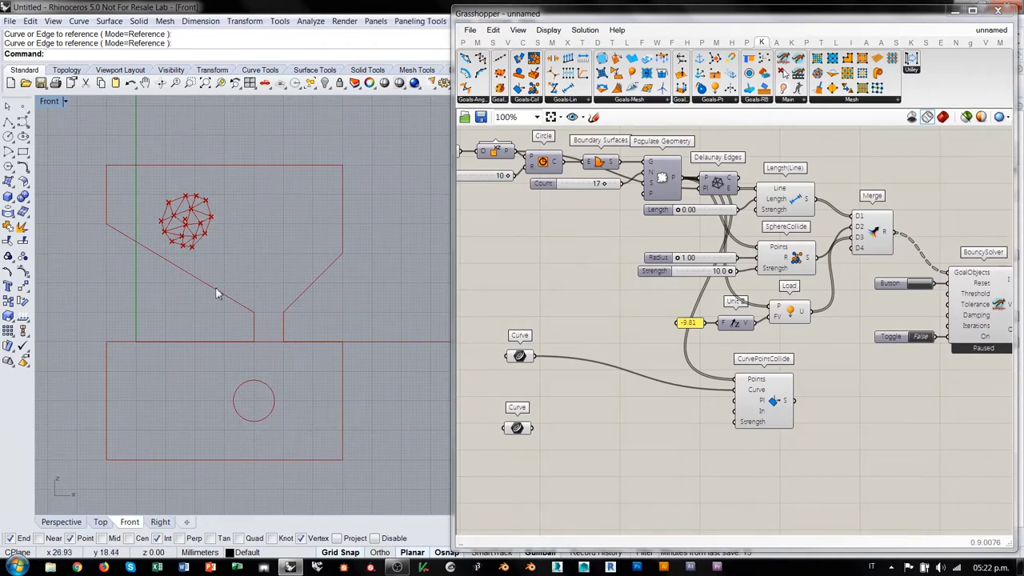
right_click_drag(571, 256, 610, 263)
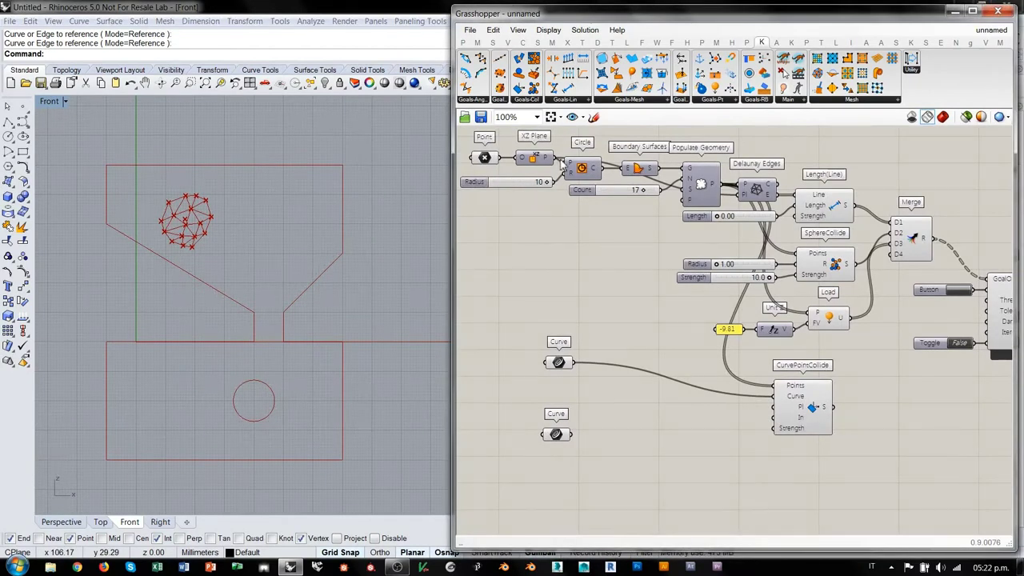
left_click_drag(598, 168, 773, 396)
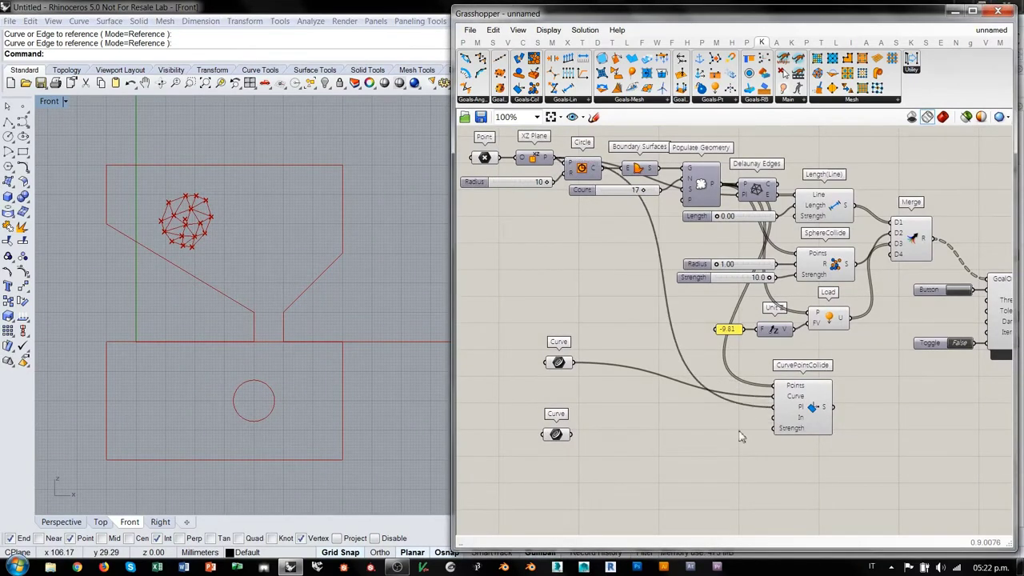
Copy the solver's Boolean Toggle next to CurvePointCollide, set the copy to True, and connect it to the In input.
mouse_move(800, 422)
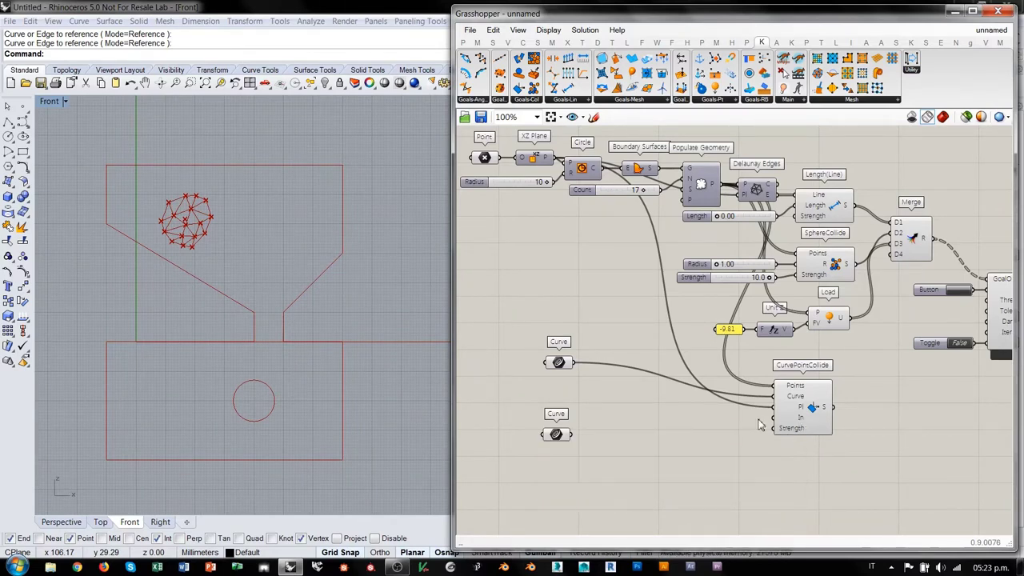
left_click(925, 344)
left_click_drag(926, 345, 772, 417, "alt")
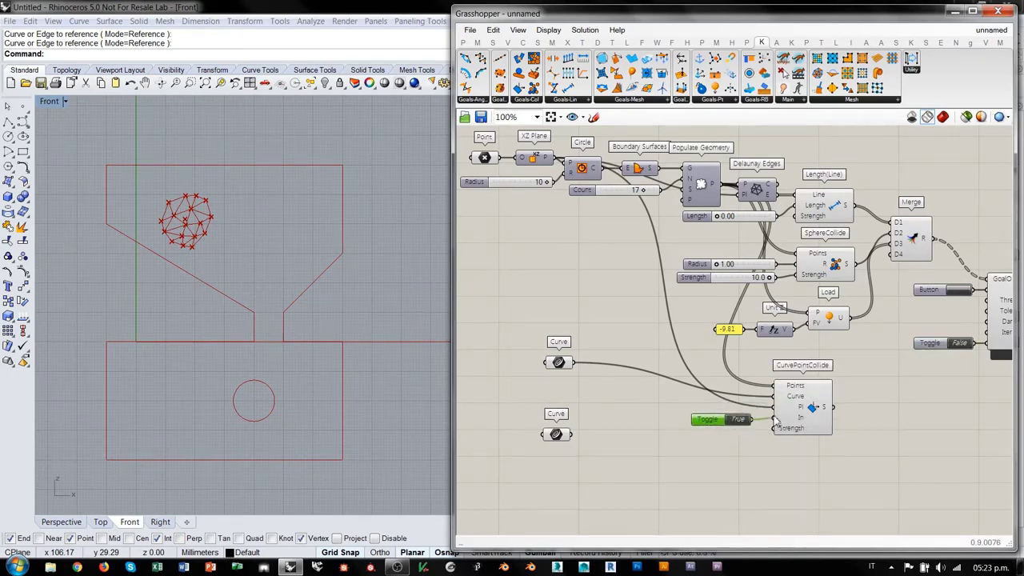
left_click_drag(711, 420, 720, 419)
double_click(720, 420)
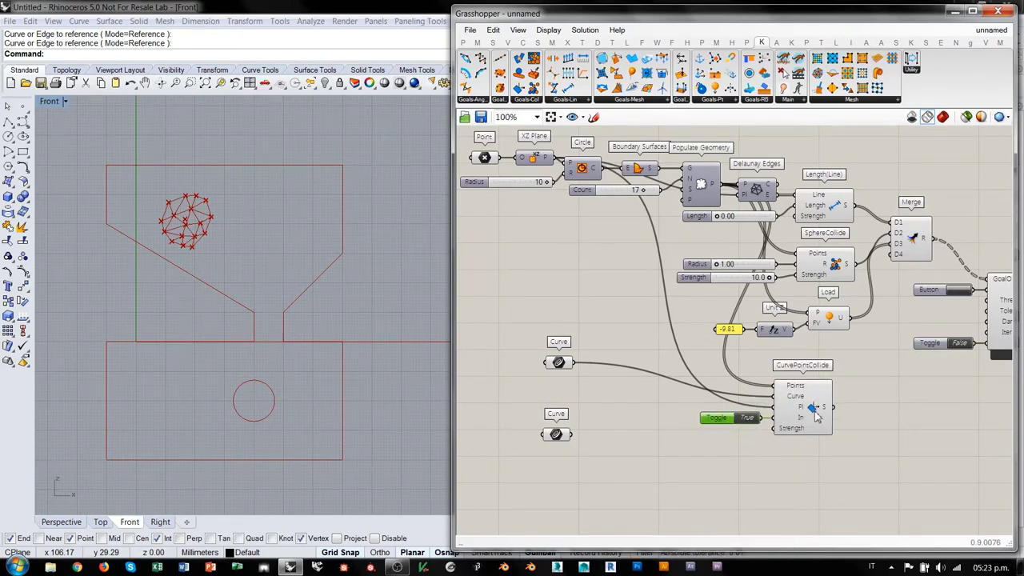
Feed CurvePointCollide's Strength from a copied Strength slider set to 1.0, and connect the goal's output to Merge's D4 input.
mouse_move(790, 430)
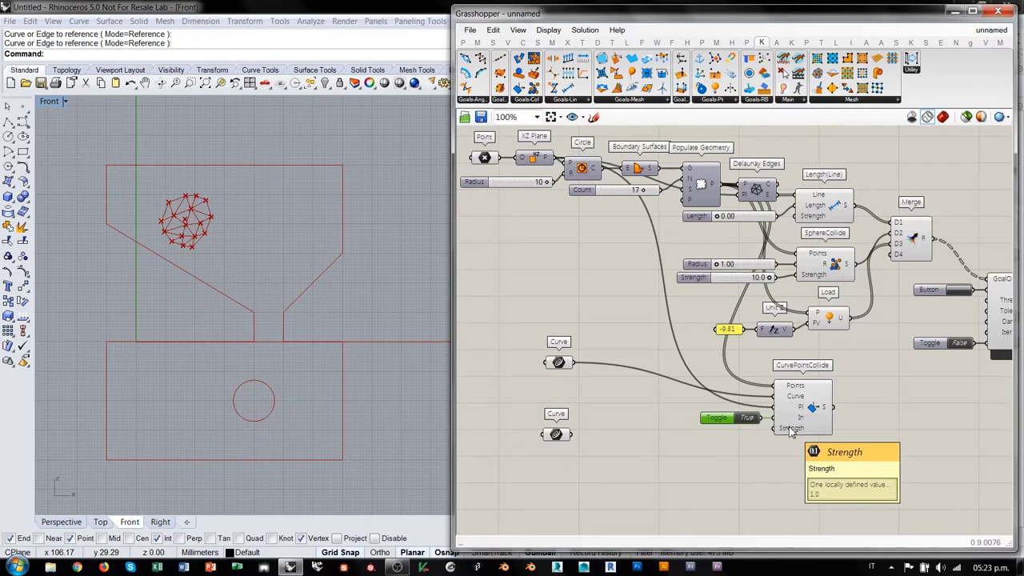
left_click(698, 278)
left_click_drag(707, 288, 686, 443)
left_click_drag(759, 433, 773, 428)
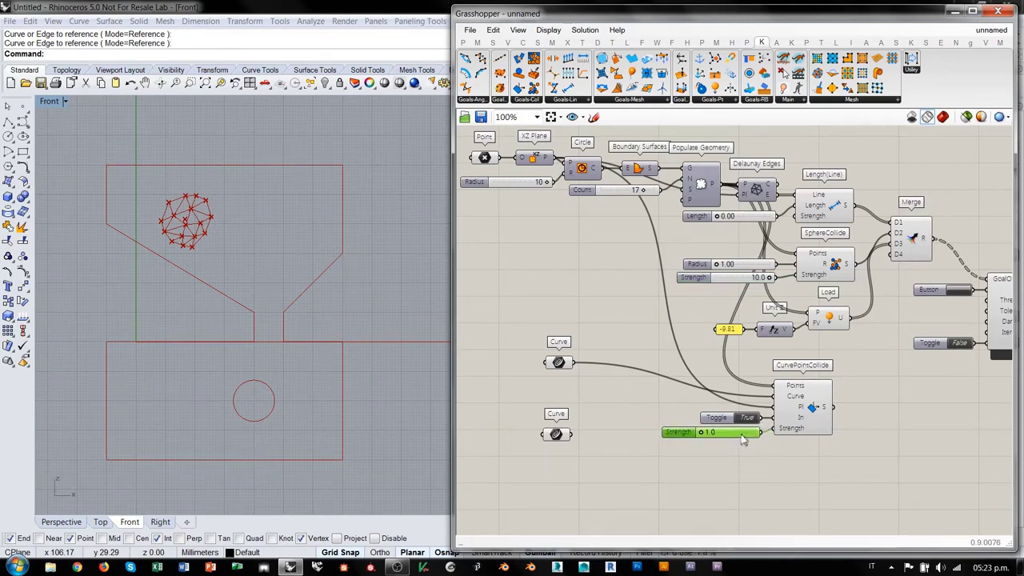
left_click(739, 447)
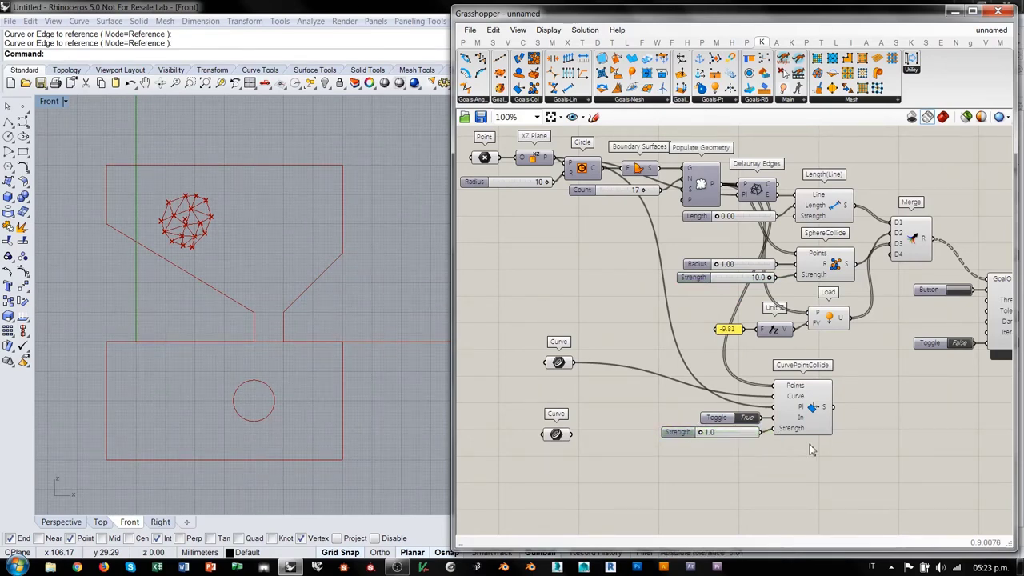
right_click_drag(832, 439, 721, 460)
left_click_drag(725, 429, 787, 275)
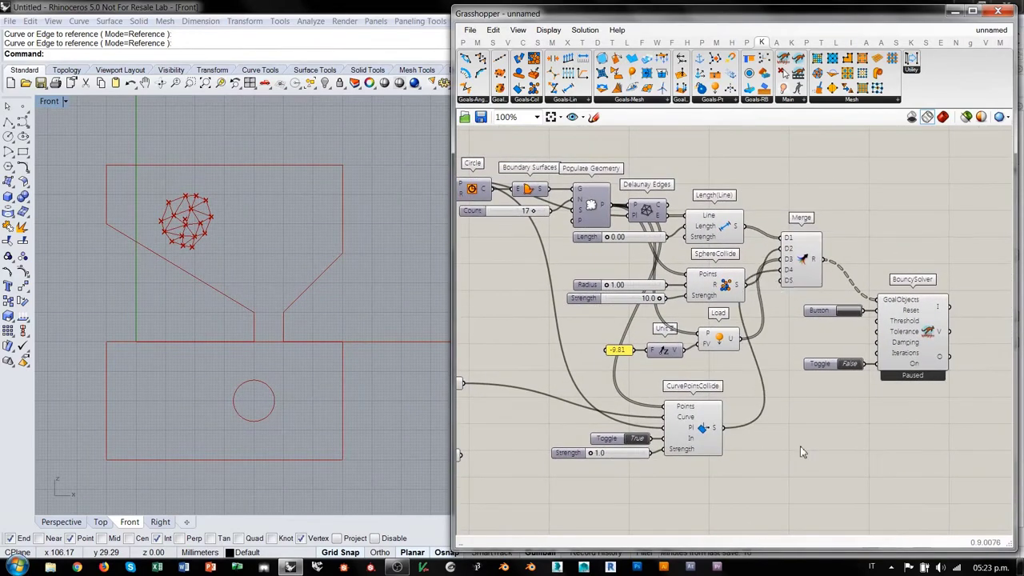
Run the BouncySolver by setting its toggle to True, and raise CurvePointCollide's Strength to 10.0.
right_click_drag(787, 270, 827, 265)
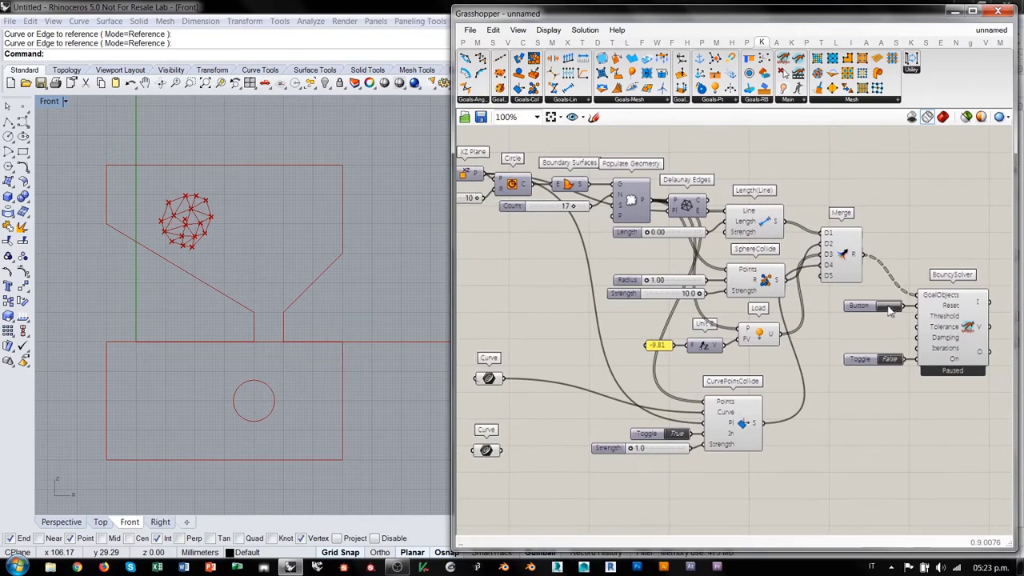
double_click(890, 360)
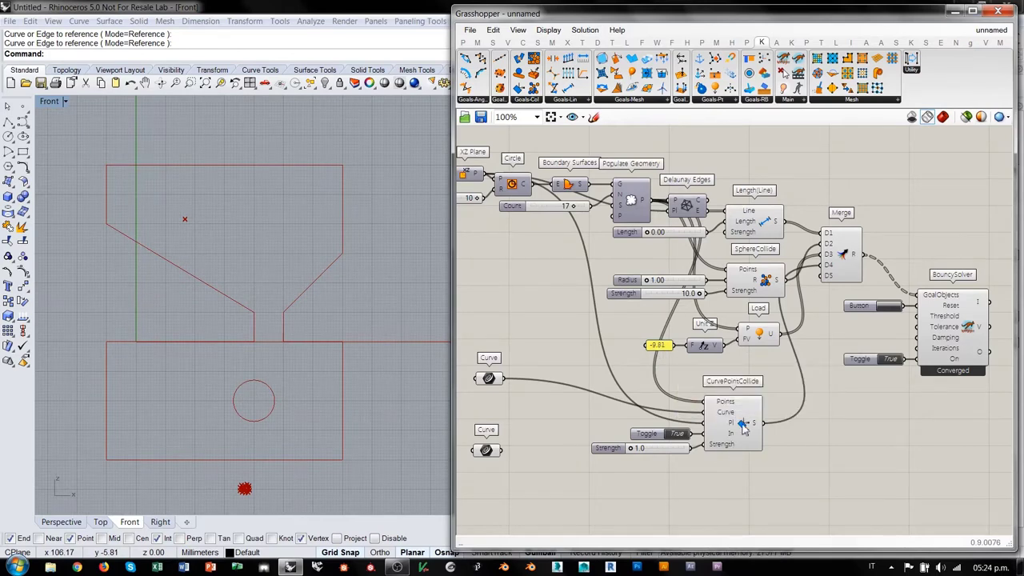
left_click_drag(632, 451, 712, 446)
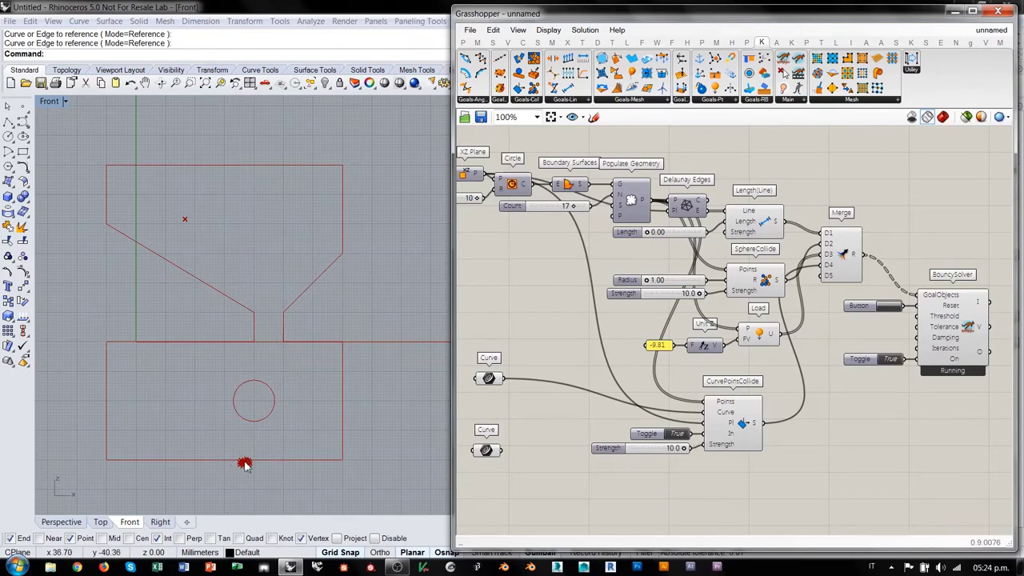
Extend CurvePointCollide's Strength slider to a maximum of 100, set it to 100.0, and inspect the points along the container's floor.
double_click(604, 450)
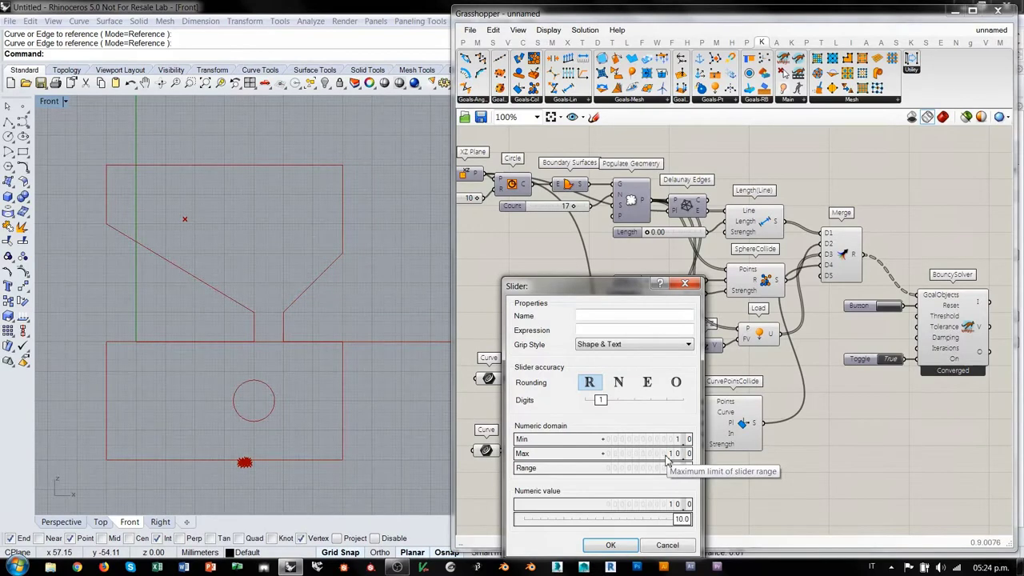
scroll(669, 453, "up", 1)
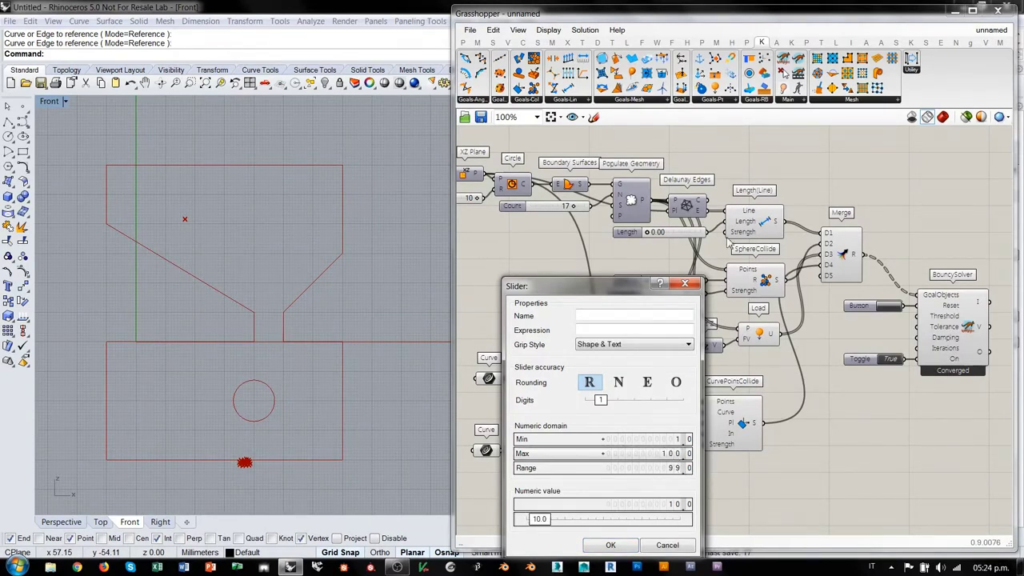
left_click(610, 544)
left_click_drag(633, 452, 693, 451)
scroll(279, 447, "up", 5)
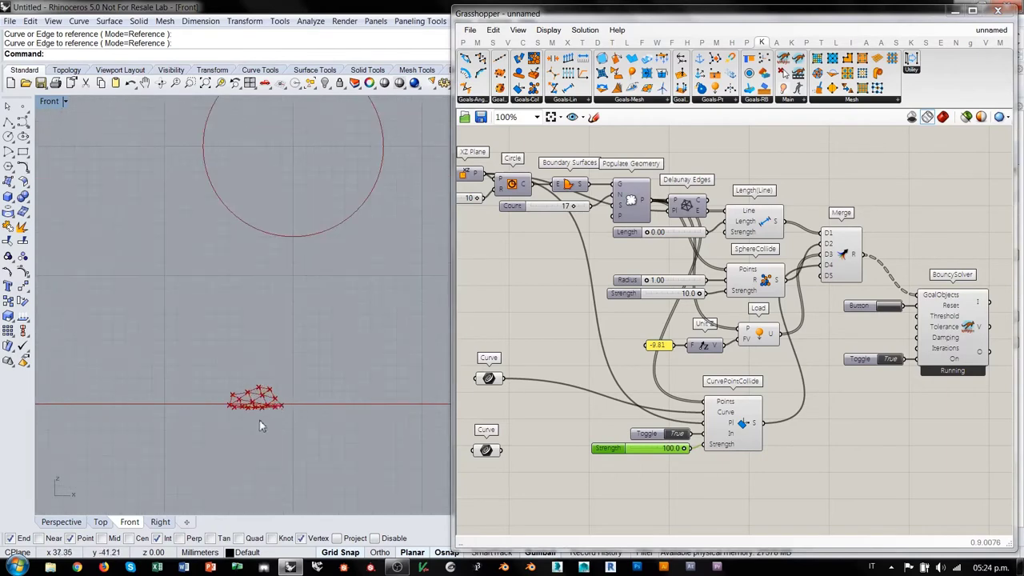
scroll(273, 411, "down", 1)
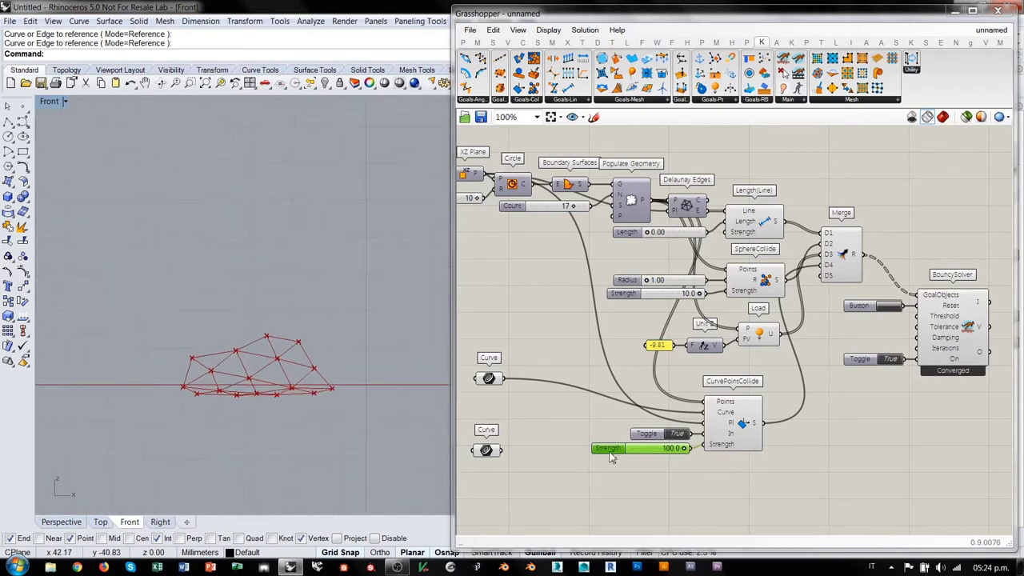
Extend CurvePointCollide's Strength slider to a maximum of 1000 and set it to 1000.0.
double_click(609, 448)
scroll(672, 454, "up", 1)
scroll(672, 453, "up", 3)
left_click(616, 545)
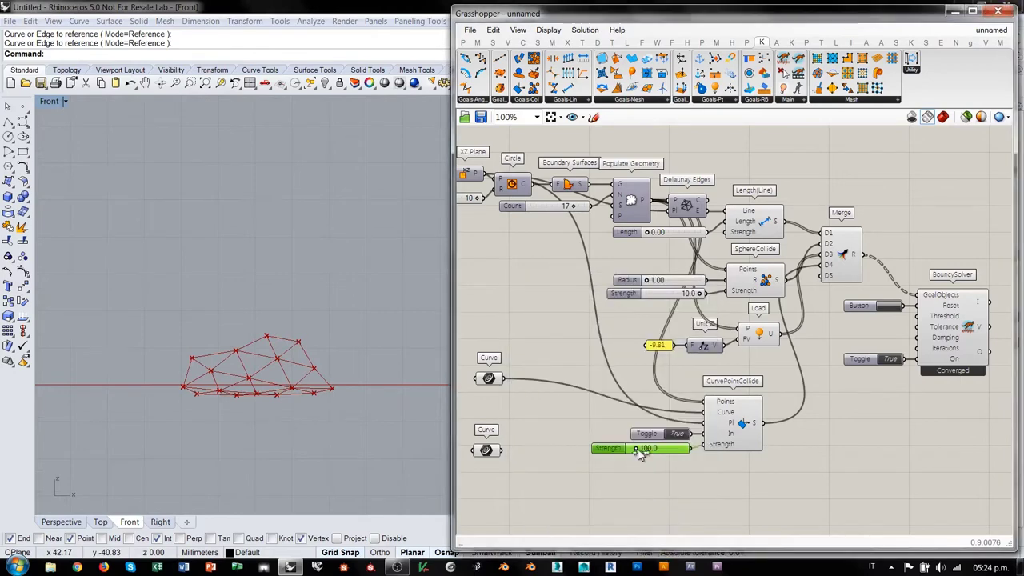
left_click_drag(639, 453, 743, 448)
Restart the simulation several times to test the fall through the funnel, leaving the solver switched off and reset.
scroll(248, 435, "down", 5)
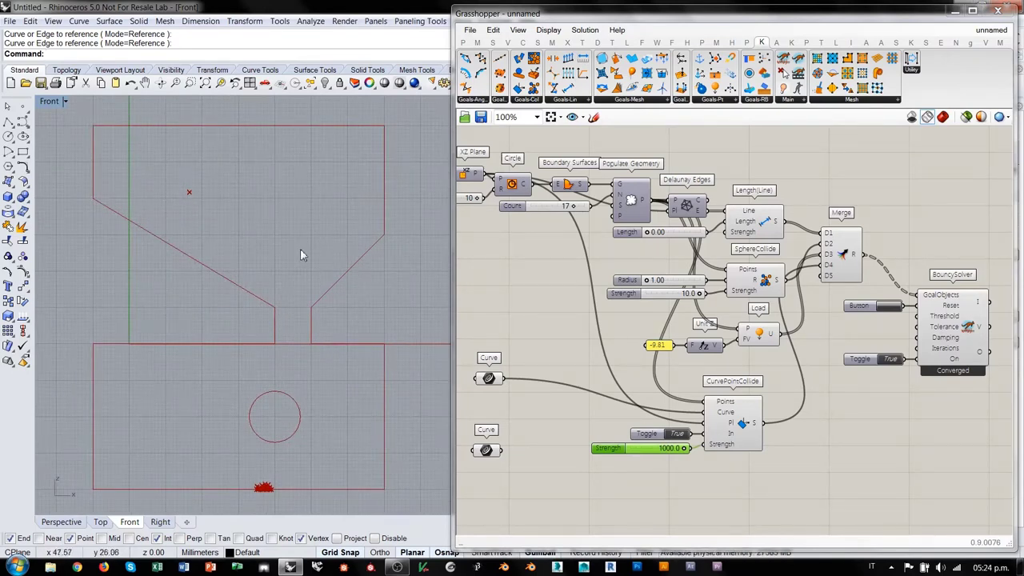
left_click(887, 309)
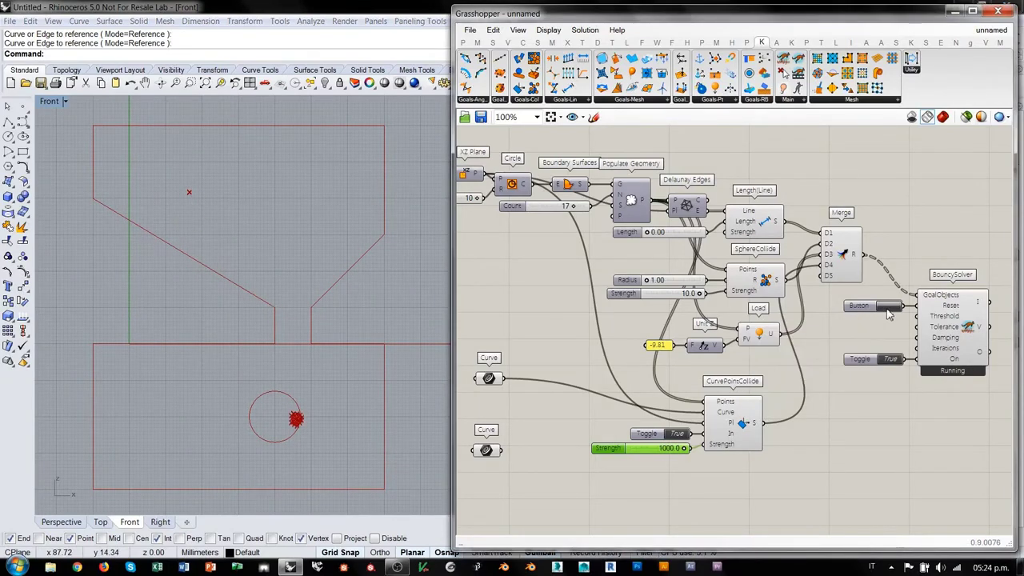
left_click(887, 310)
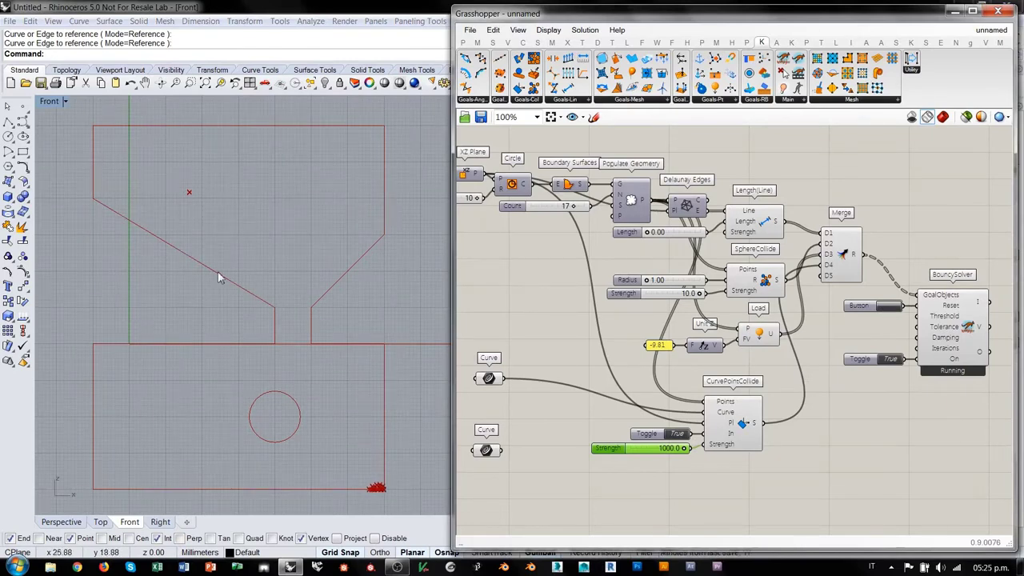
left_click(875, 312)
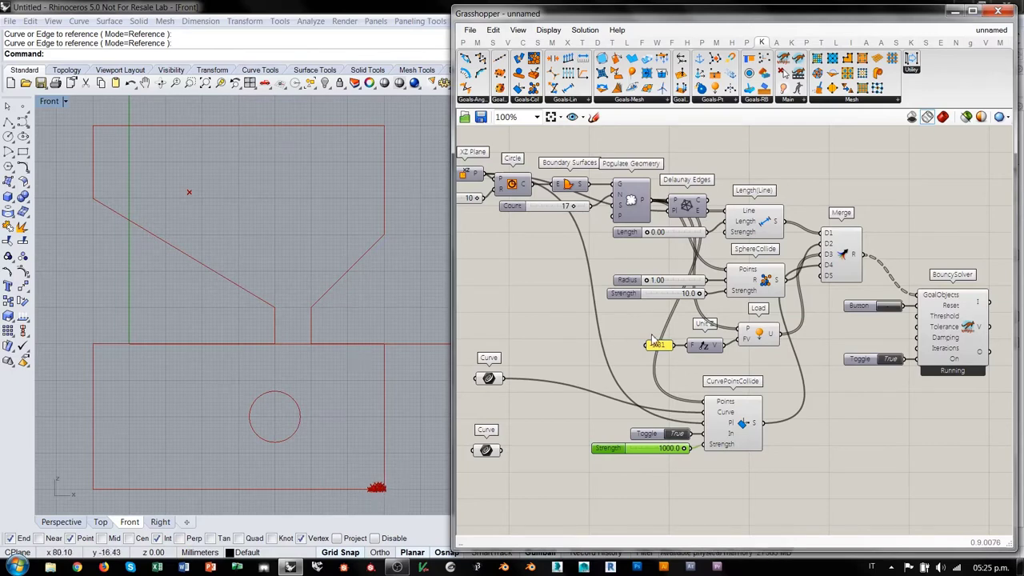
left_click(886, 307)
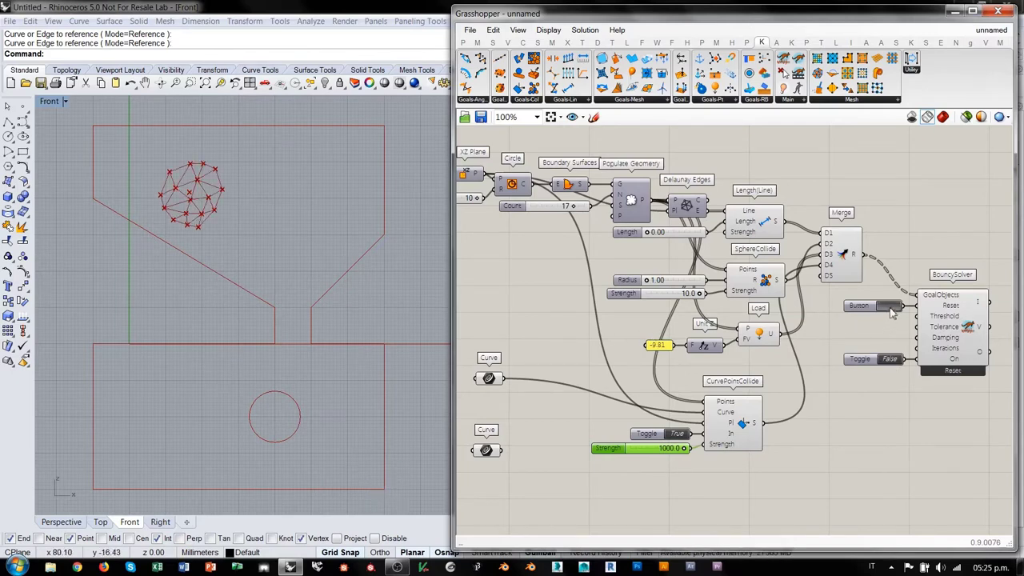
Duplicate CurvePointCollide together with its toggle and Strength slider, placing the copy below the original.
right_click_drag(888, 320, 924, 211)
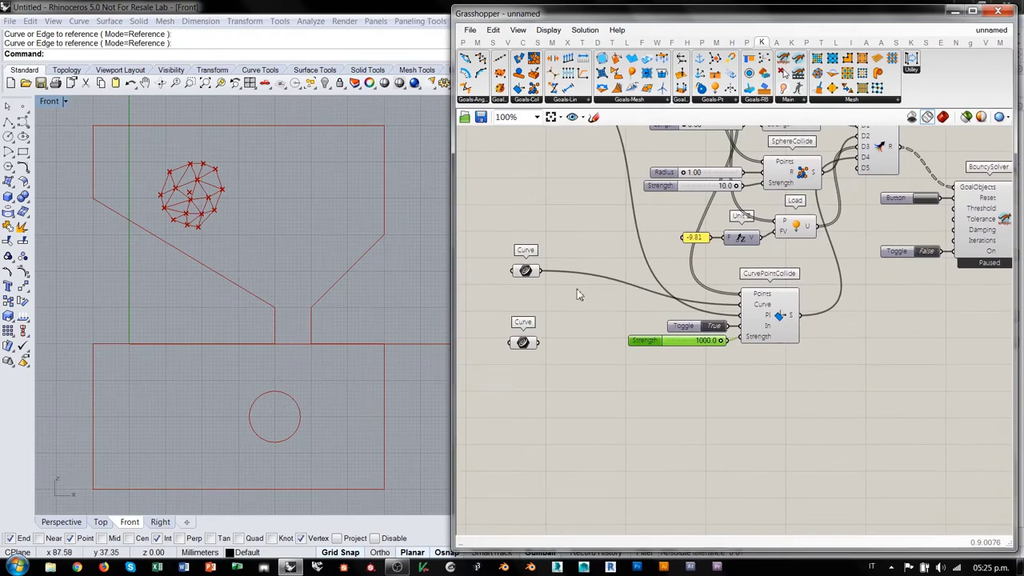
left_click_drag(812, 374, 670, 290)
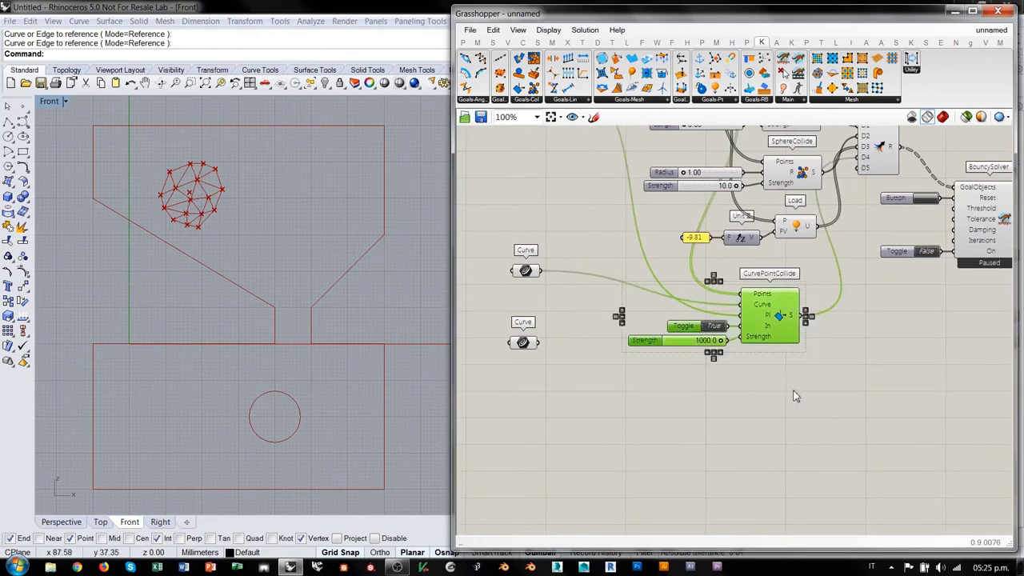
left_click_drag(771, 312, 774, 396, "alt")
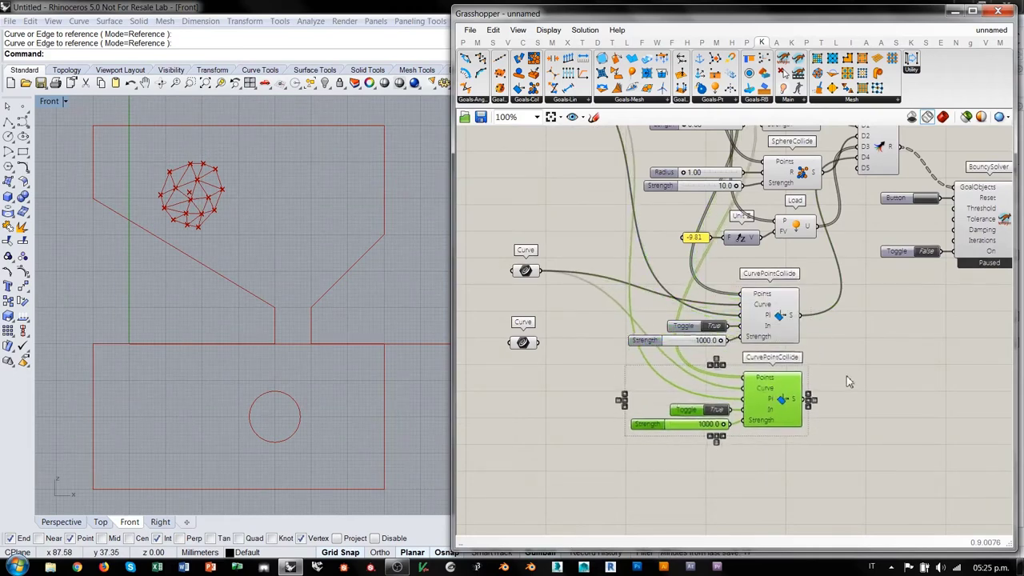
left_click(601, 368)
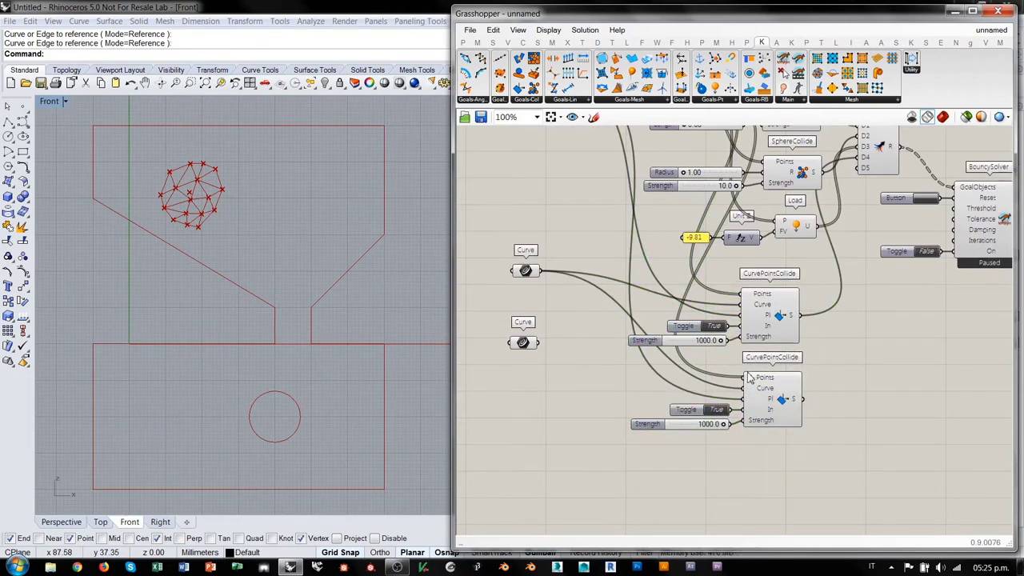
Feed the circle's Curve parameter into the copied CurvePointCollide, set its In toggle to False, and connect its output to Merge's D5.
left_click_drag(538, 342, 743, 388)
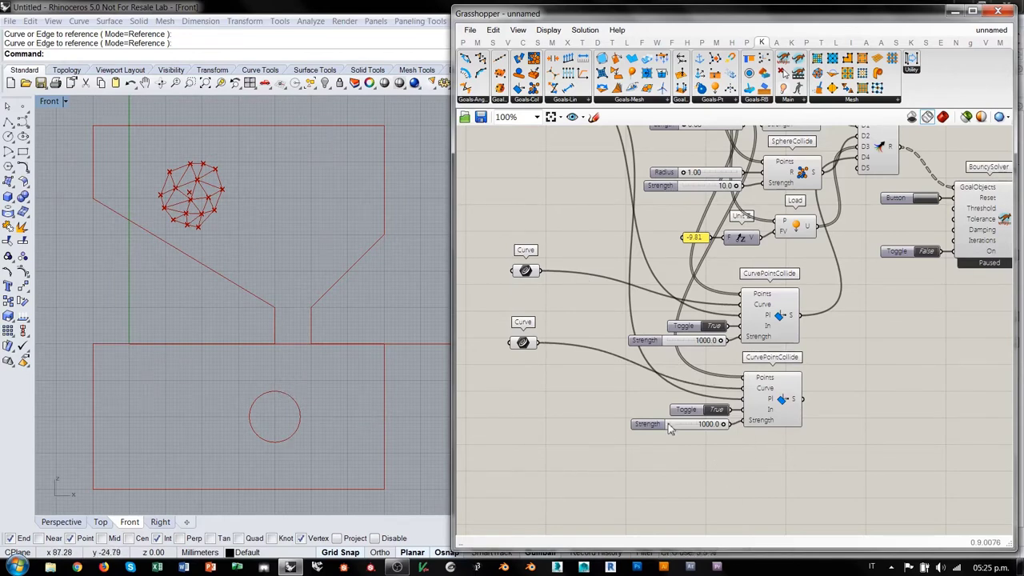
double_click(717, 410)
left_click_drag(802, 398, 863, 170)
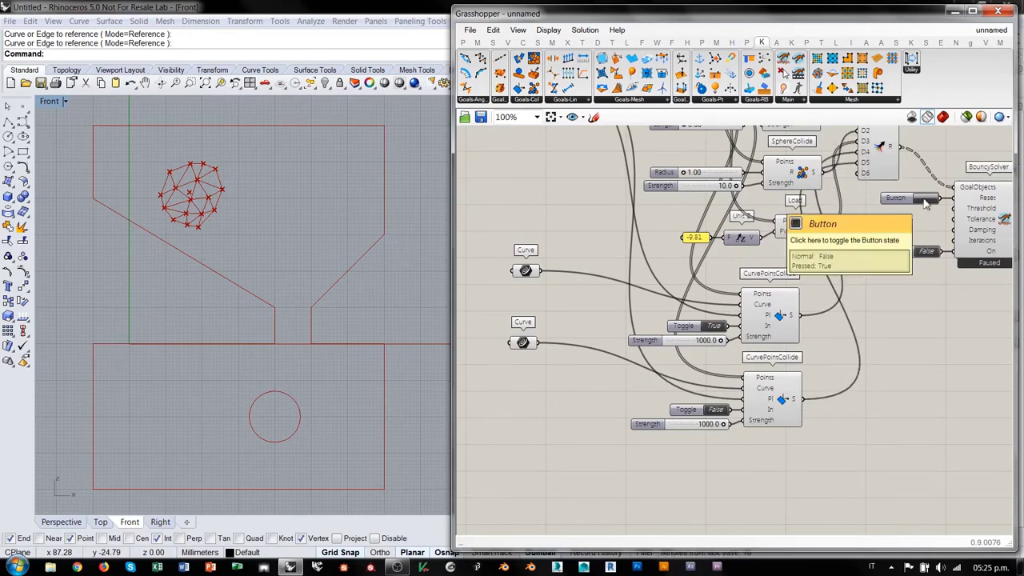
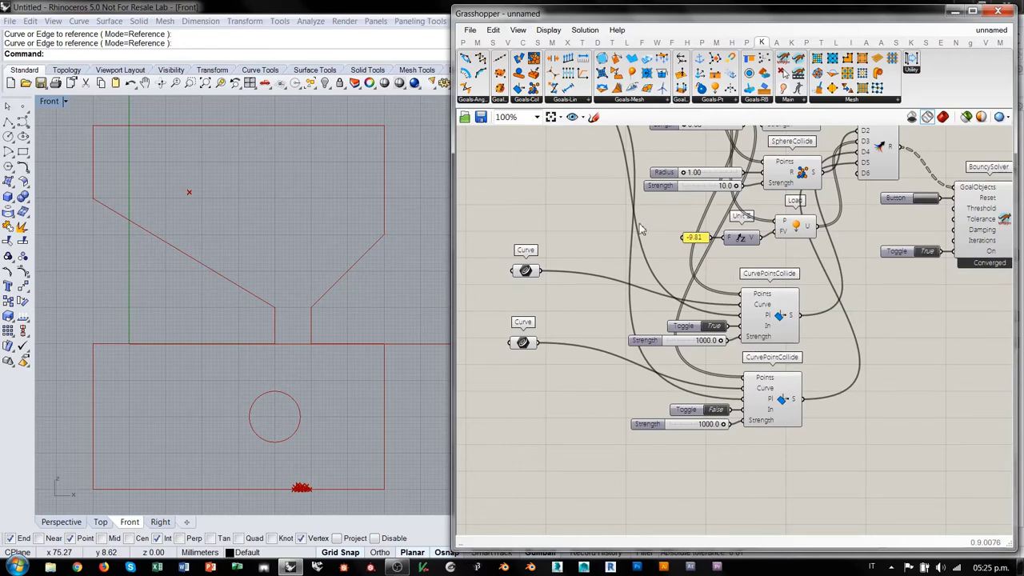
Replace the -9.81 panel feeding Unit Z with a slider ranging from -9.81 to 0.000.
double_click(641, 227)
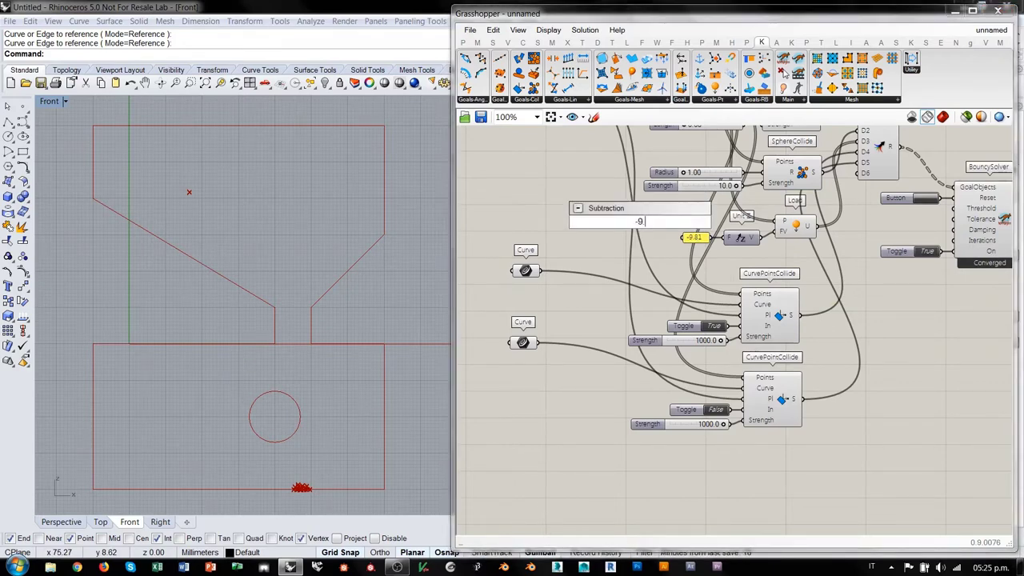
type("-9.81<0.000")
key("Return")
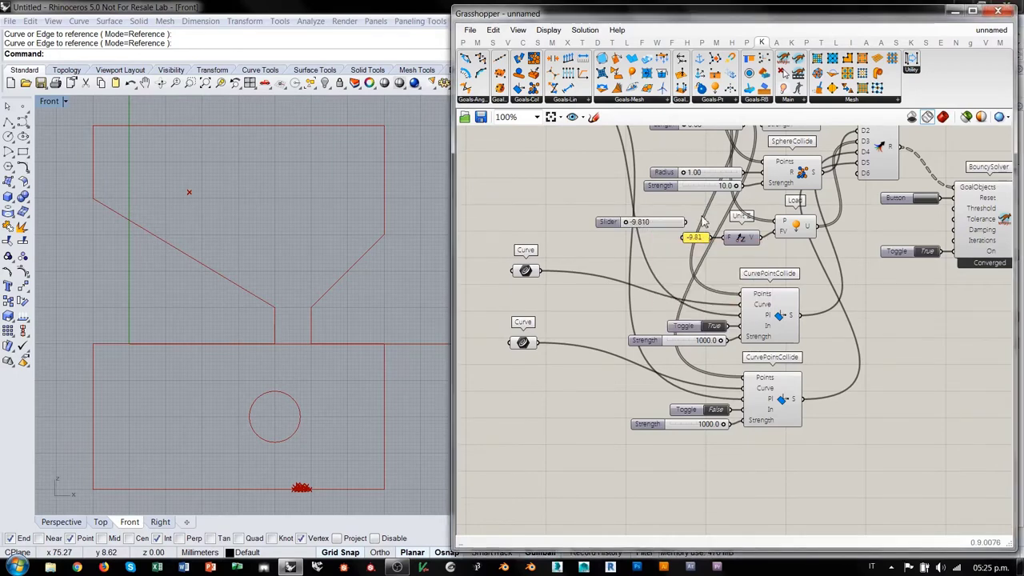
left_click_drag(686, 223, 729, 238)
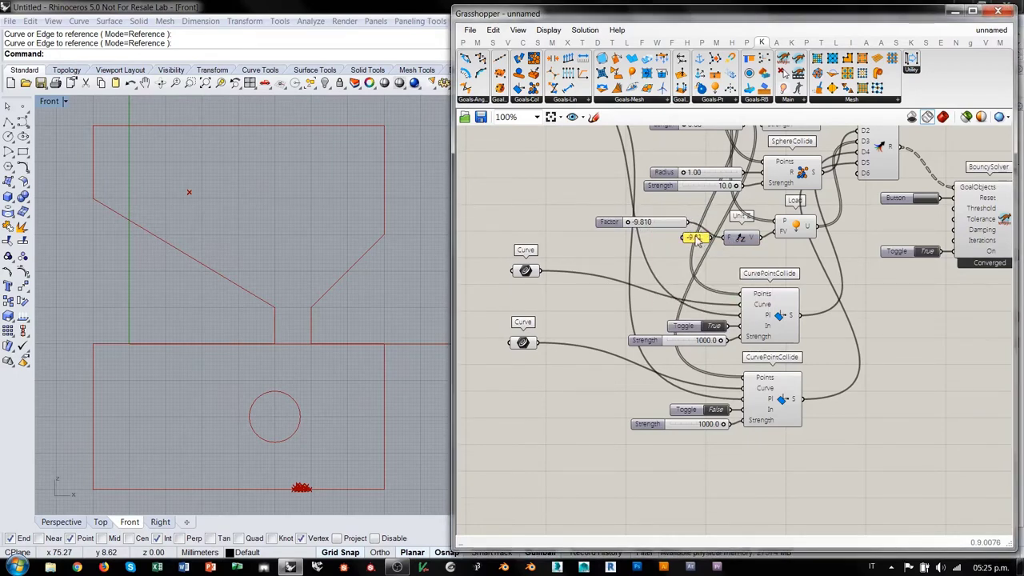
key("Delete")
left_click_drag(670, 227, 697, 246)
Set the gravity Factor slider to 0.000 and reset the solver.
scroll(678, 249, "up", 2)
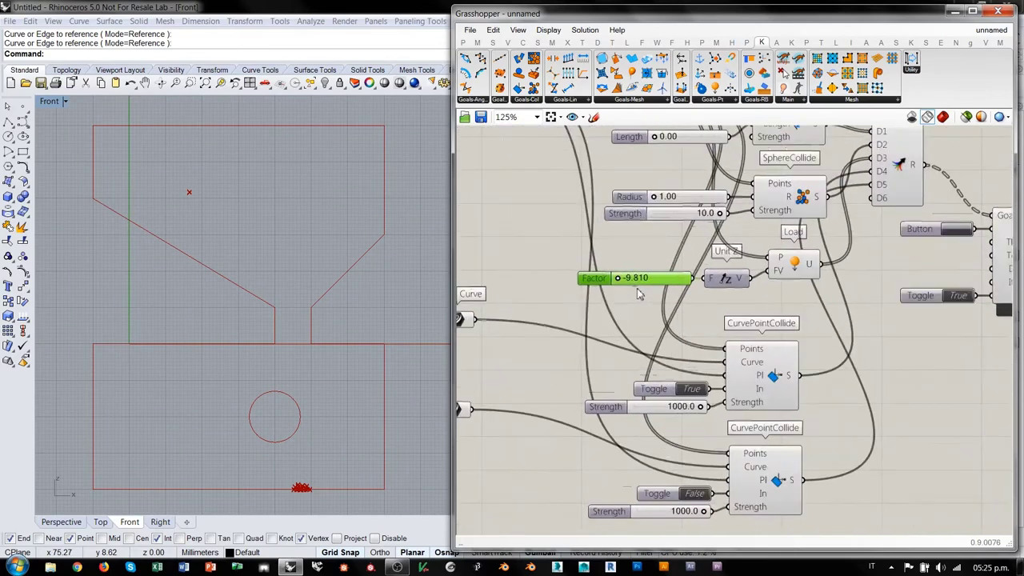
right_click_drag(641, 305, 582, 277)
scroll(581, 277, "down", 1)
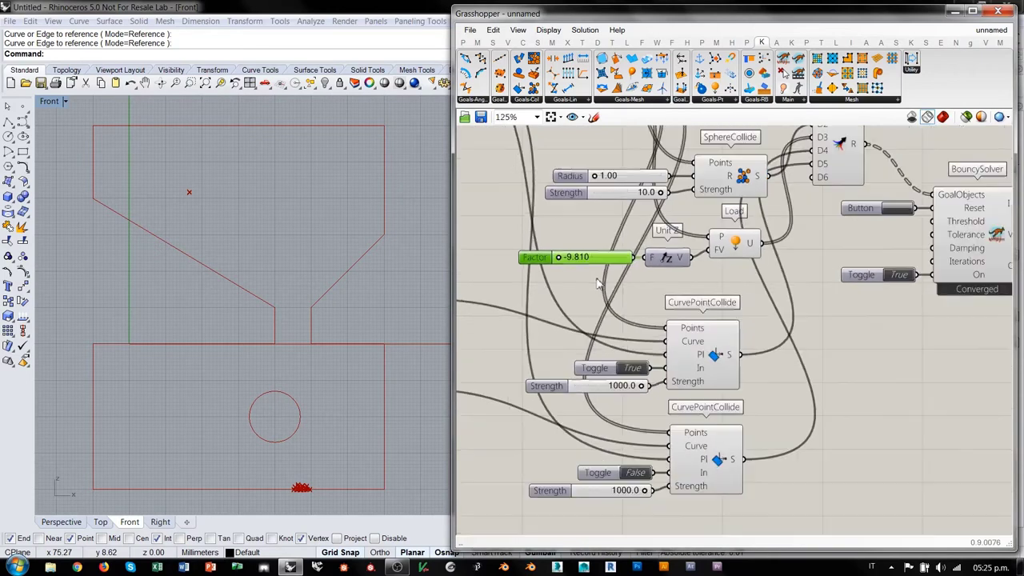
left_click_drag(560, 262, 625, 257)
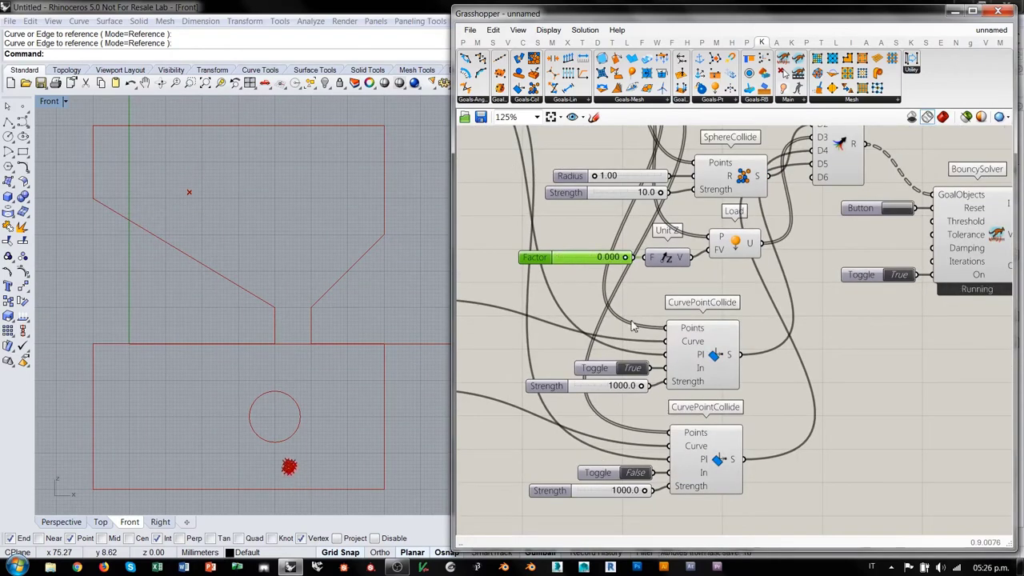
left_click(895, 210)
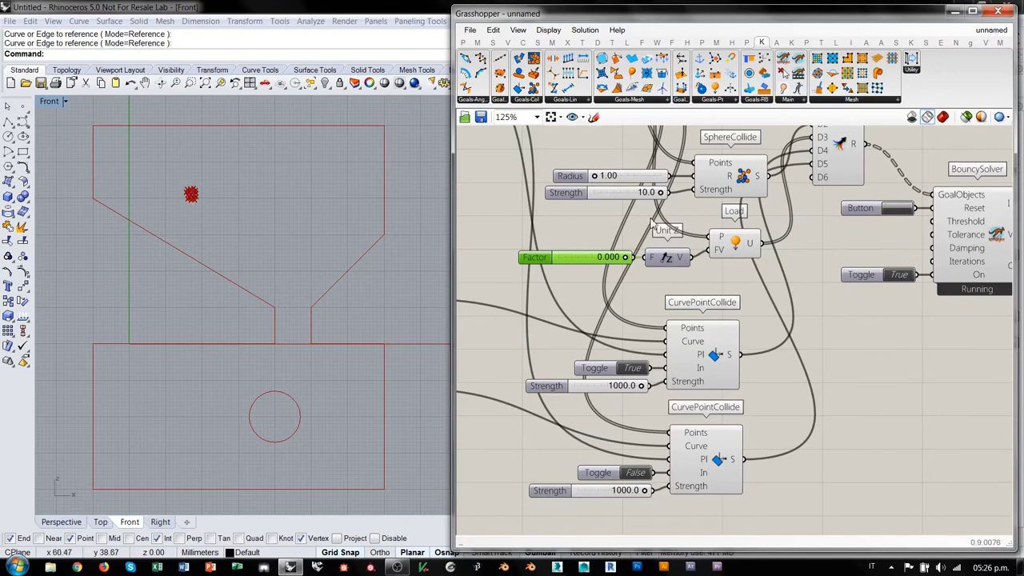
Set the Length(Line) goal's Length slider to 3.76 and the gravity Factor to -3.296.
right_click_drag(654, 226, 673, 370)
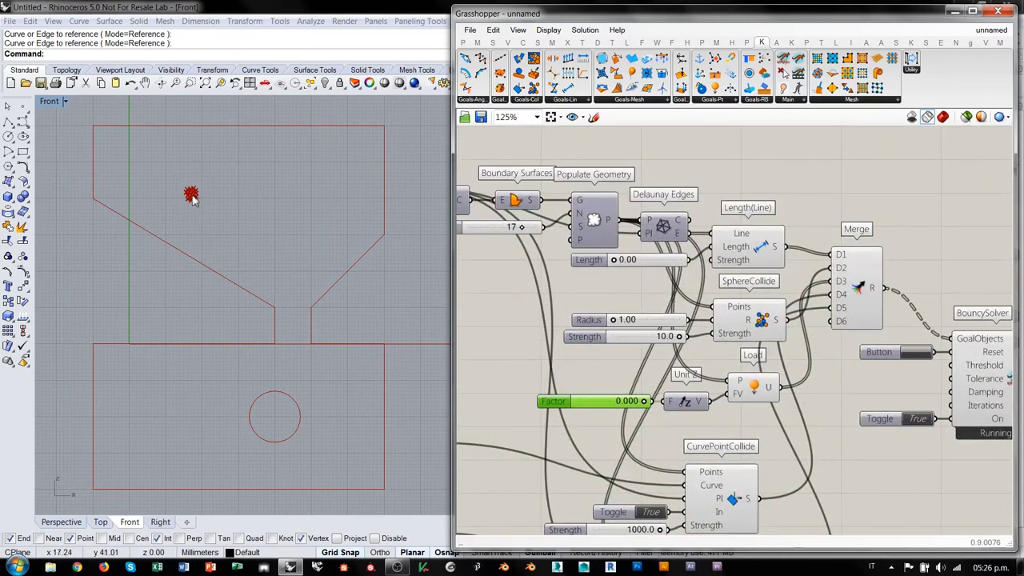
left_click_drag(617, 264, 668, 261)
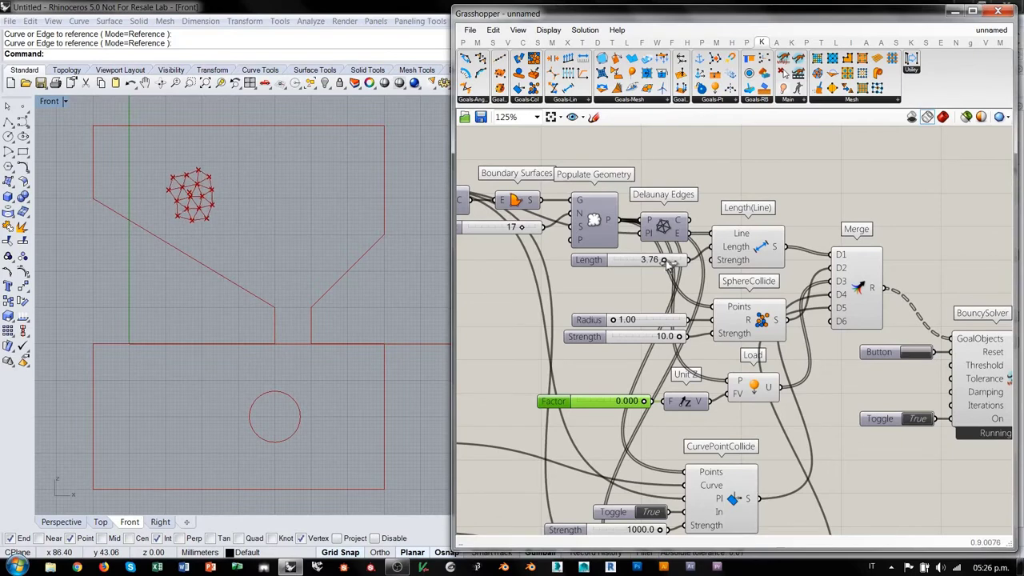
scroll(684, 320, "down", 4)
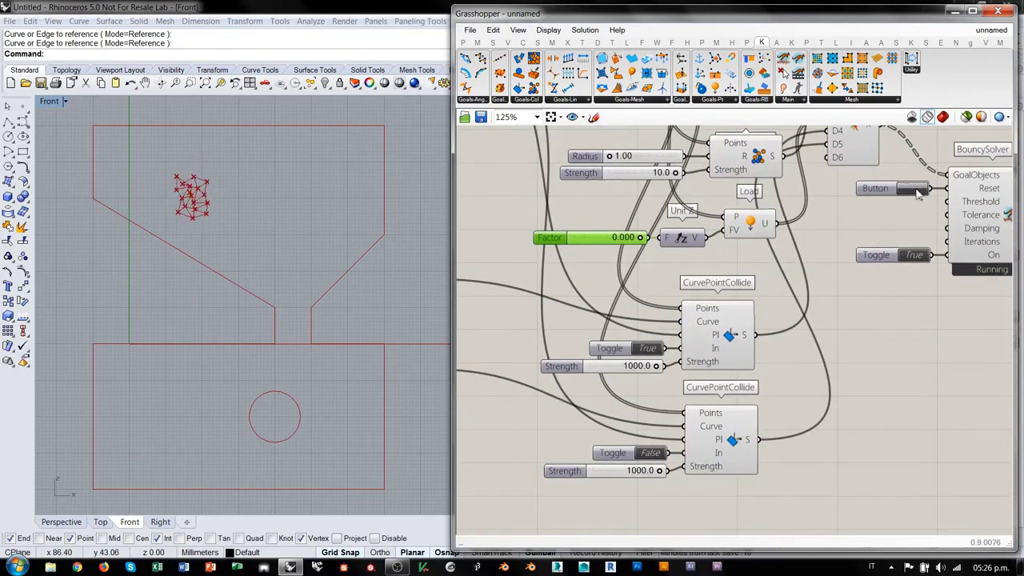
left_click_drag(640, 238, 620, 247)
Set the gravity Factor slider's maximum to 9.810.
double_click(550, 240)
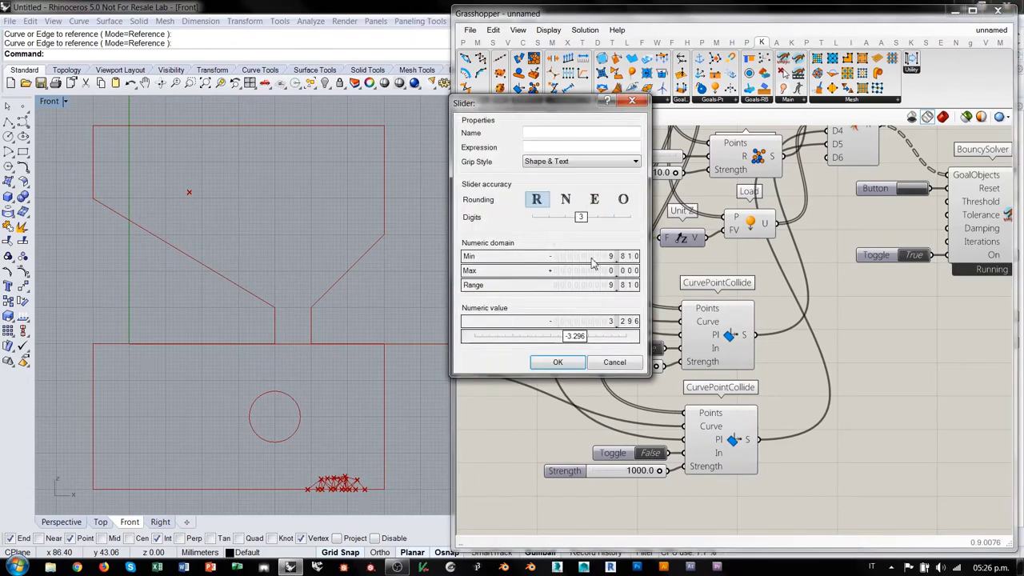
double_click(597, 271)
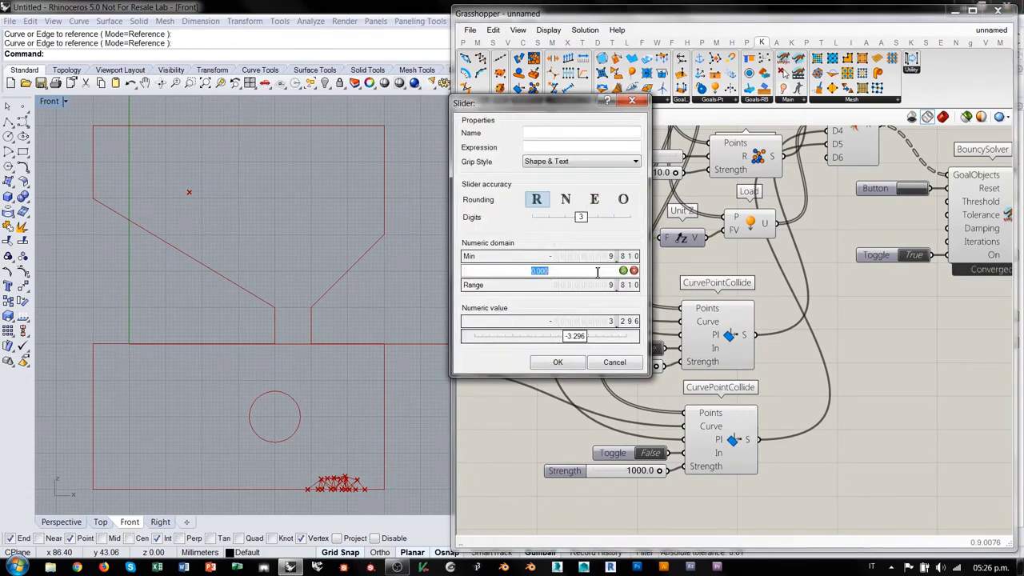
type("9")
key("Return")
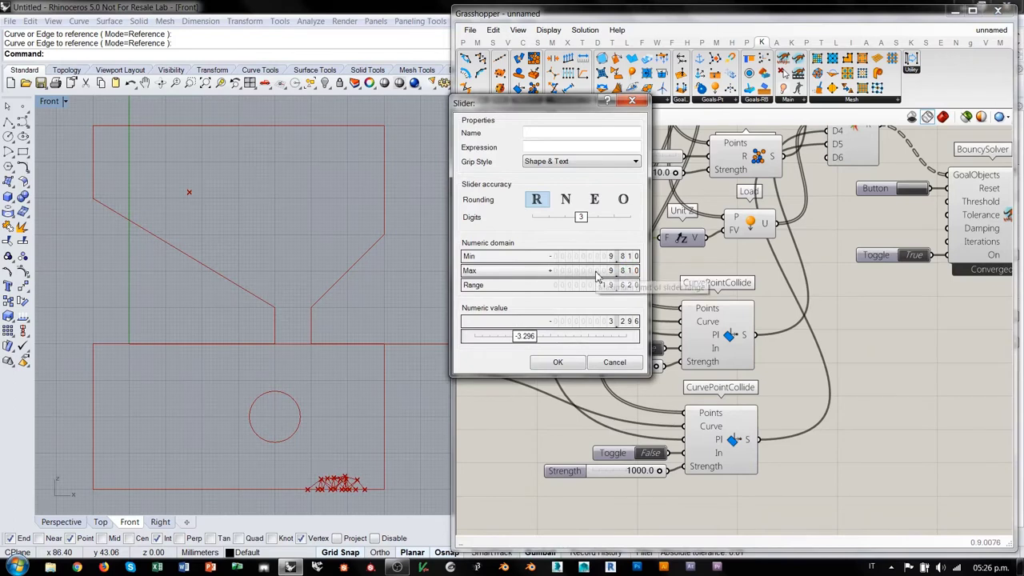
left_click(572, 362)
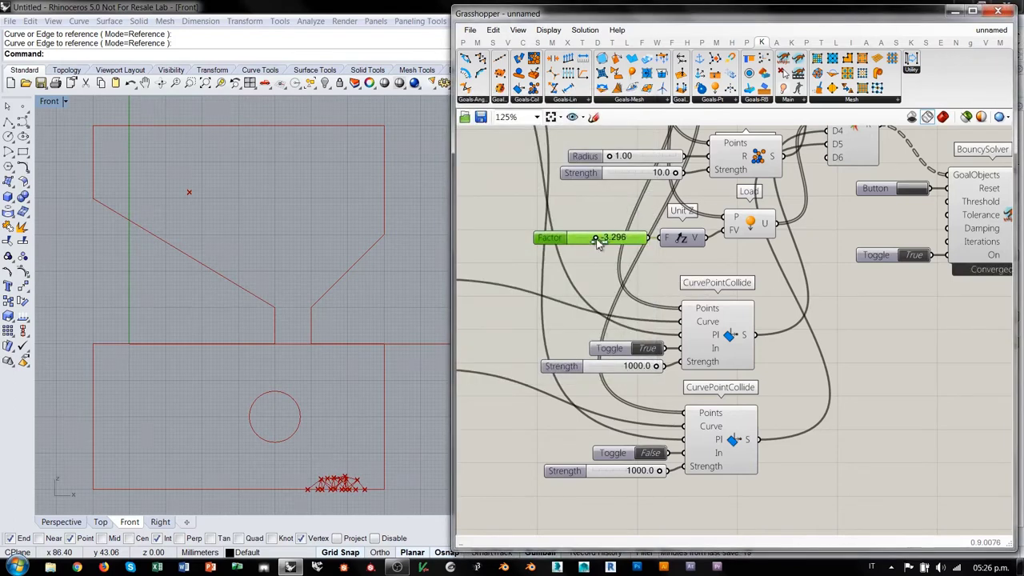
Set the gravity Factor to -2.982 and SphereCollide's Radius to 2.49.
mouse_move(608, 244)
left_mouse_down()
mouse_move(622, 242)
mouse_move(588, 246)
mouse_move(644, 247)
mouse_move(588, 244)
mouse_move(633, 246)
mouse_move(587, 244)
mouse_move(600, 246)
left_mouse_up()
right_click_drag(789, 209, 784, 346)
left_click_drag(608, 296, 654, 301)
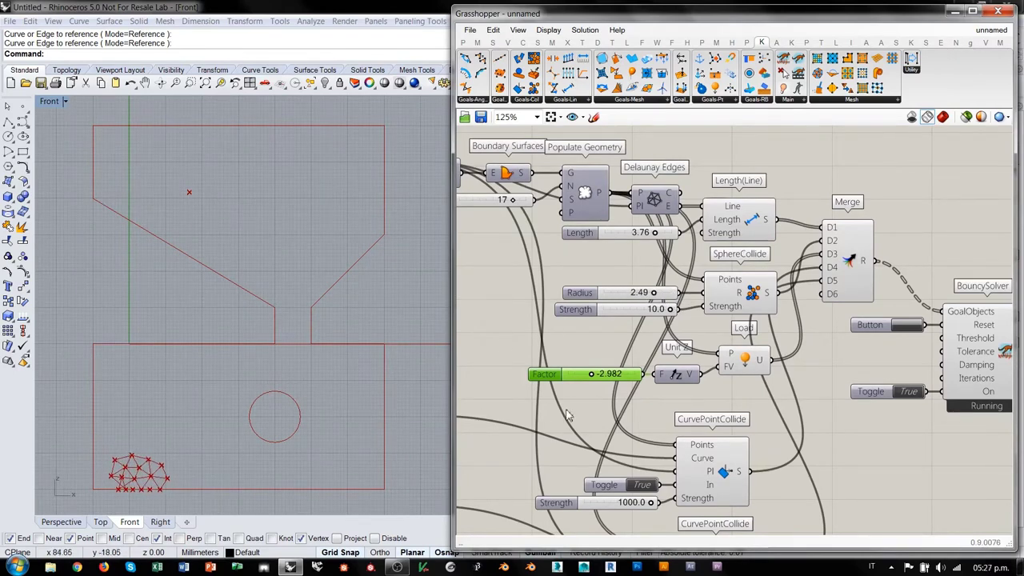
Test the gravity Factor at 2.355 and -4.394, set it to -0.784, and reset the solver.
left_click_drag(593, 374, 612, 377)
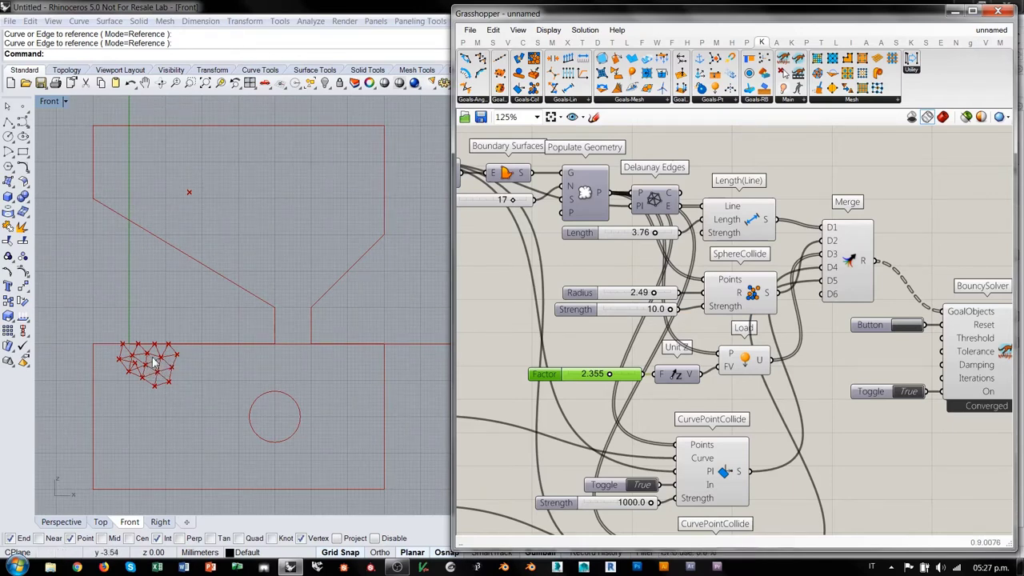
mouse_move(612, 376)
left_mouse_down()
mouse_move(581, 376)
mouse_move(606, 378)
mouse_move(584, 379)
mouse_move(592, 375)
left_mouse_up()
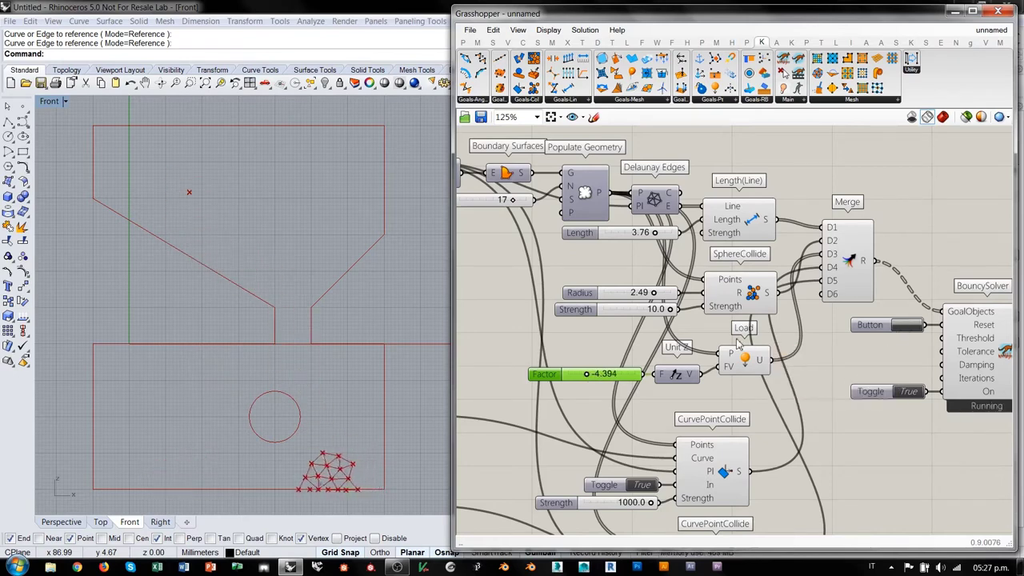
left_click_drag(584, 378, 606, 378)
left_click(909, 328)
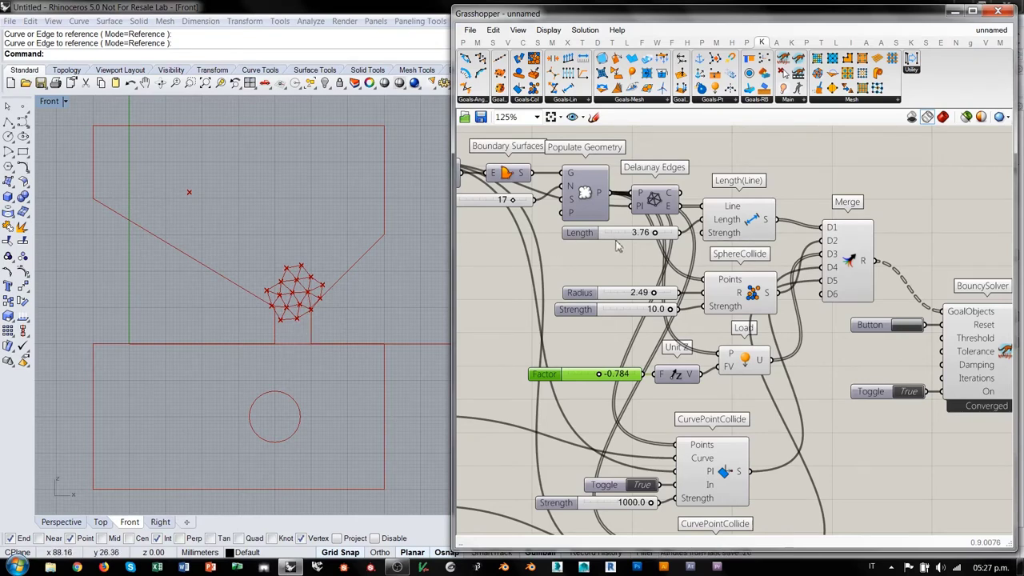
Set the Length(Line) goal's Length to 3.24 and SphereCollide's Radius to 1.35, and reset the solver.
left_click_drag(656, 236, 651, 241)
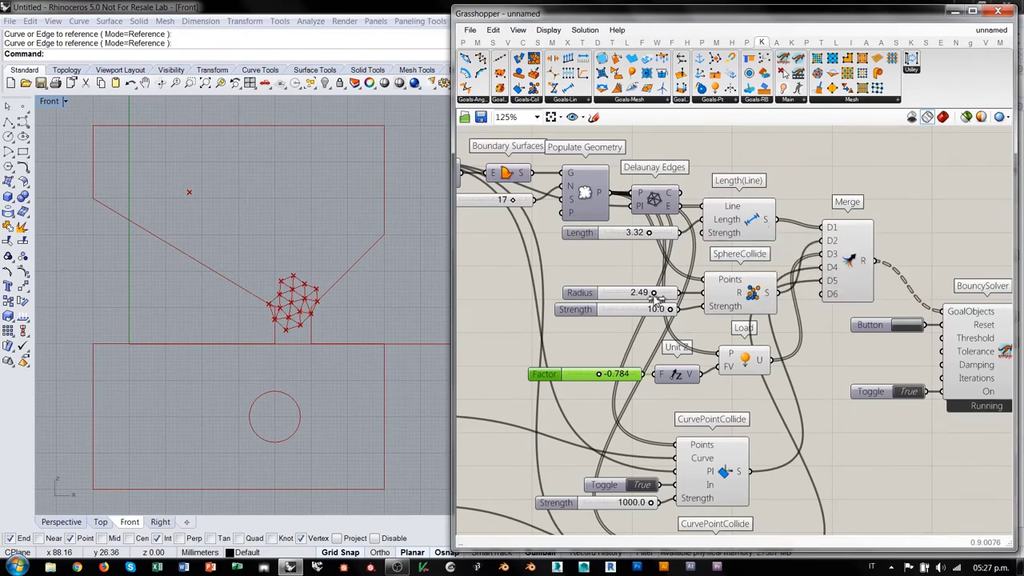
left_click_drag(657, 295, 617, 299)
left_click_drag(648, 233, 646, 233)
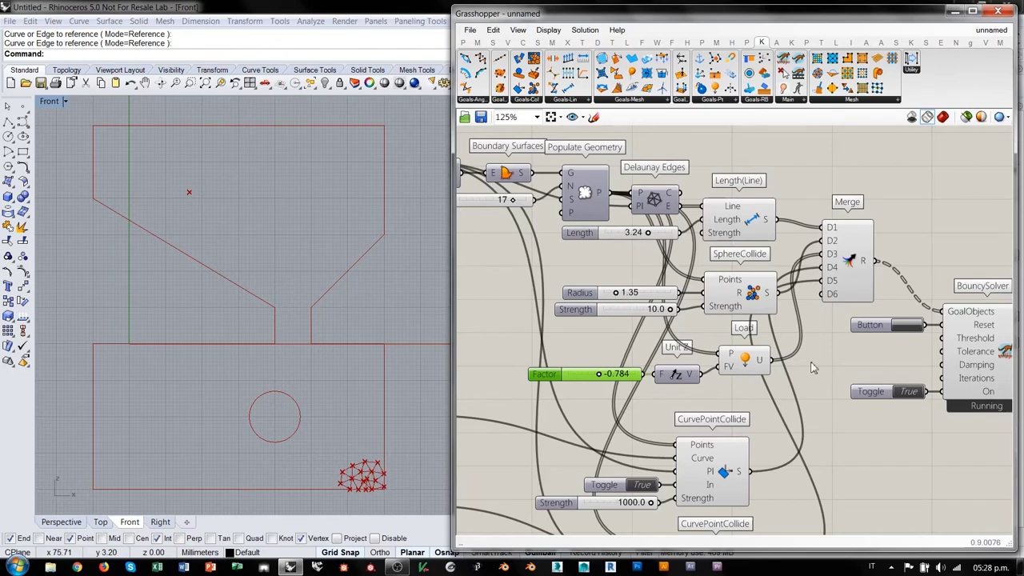
left_click(895, 326)
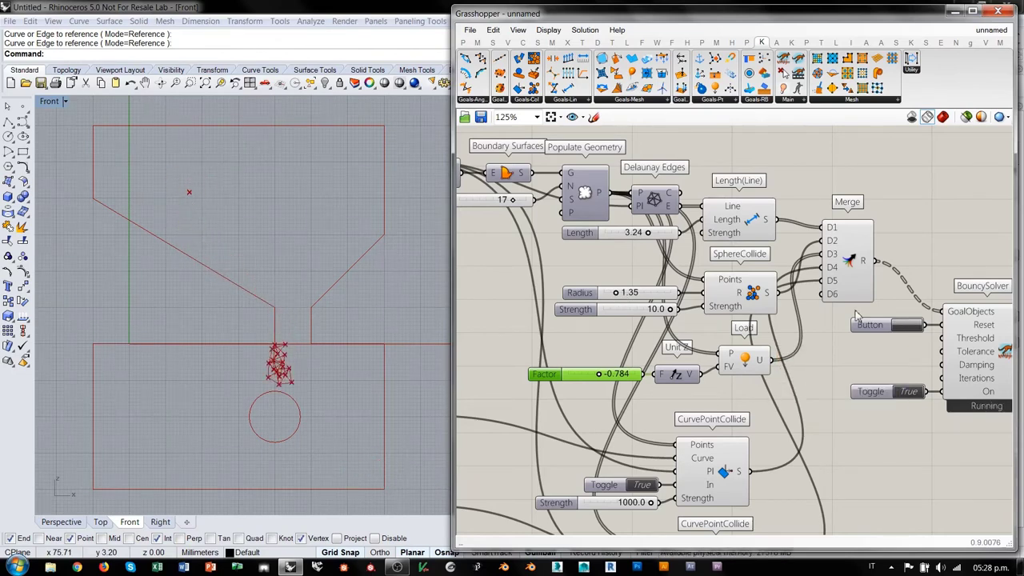
Set SphereCollide's Radius to 2.50, reset the solver, and inspect the points at the funnel neck.
left_click_drag(616, 292, 662, 296)
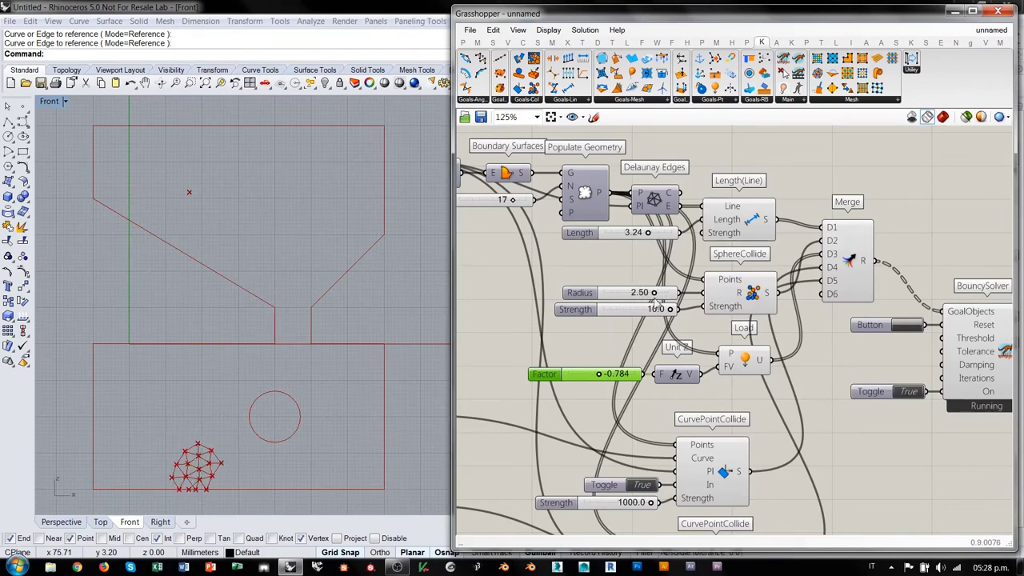
left_click(899, 327)
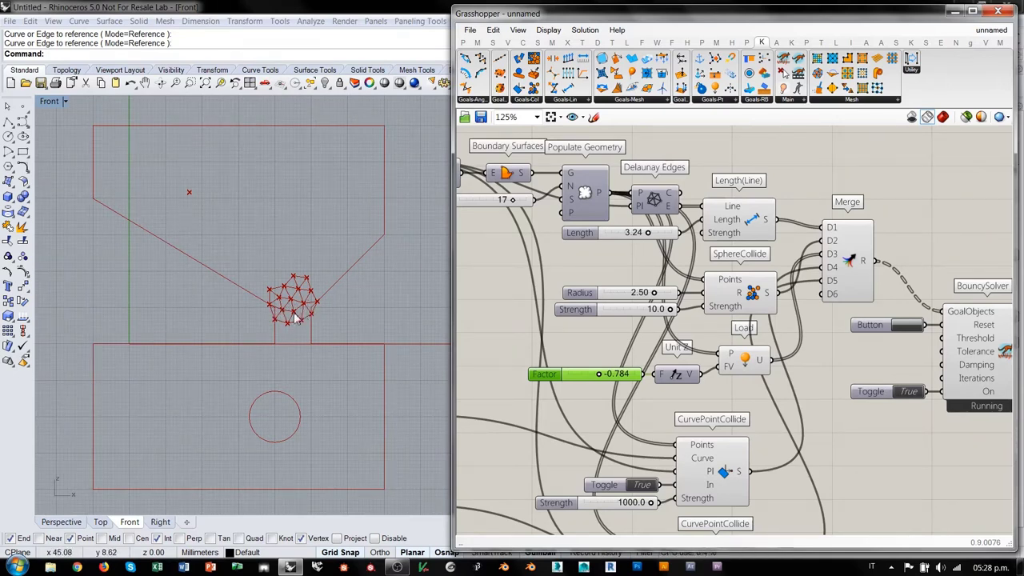
right_click_drag(301, 328, 311, 289)
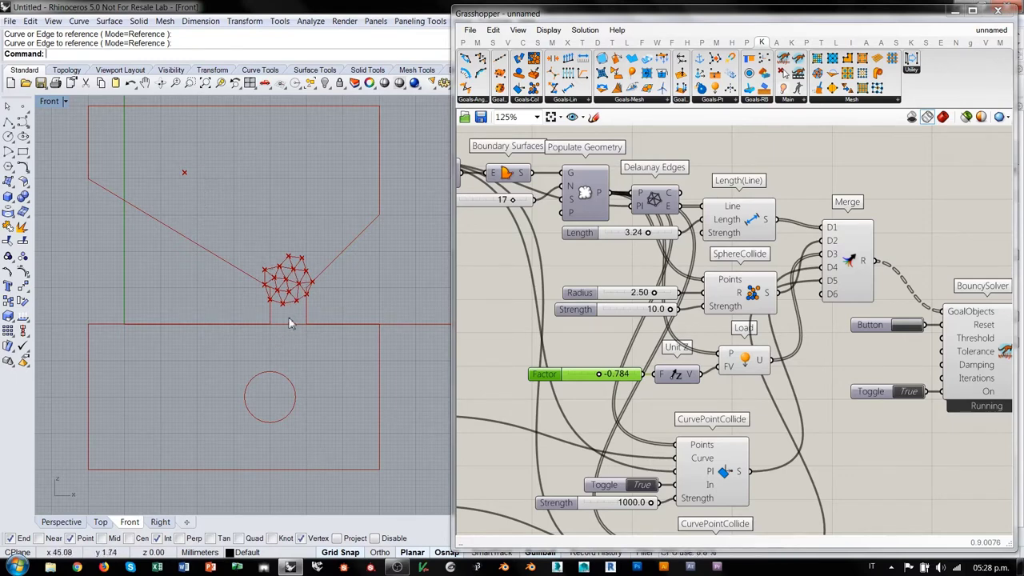
scroll(280, 292, "up", 8)
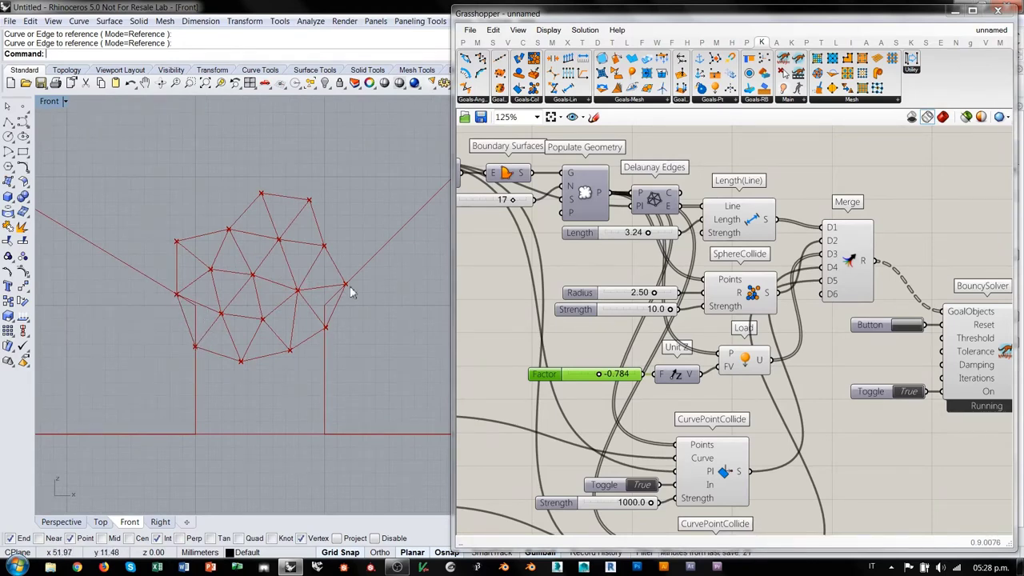
scroll(323, 306, "down", 3)
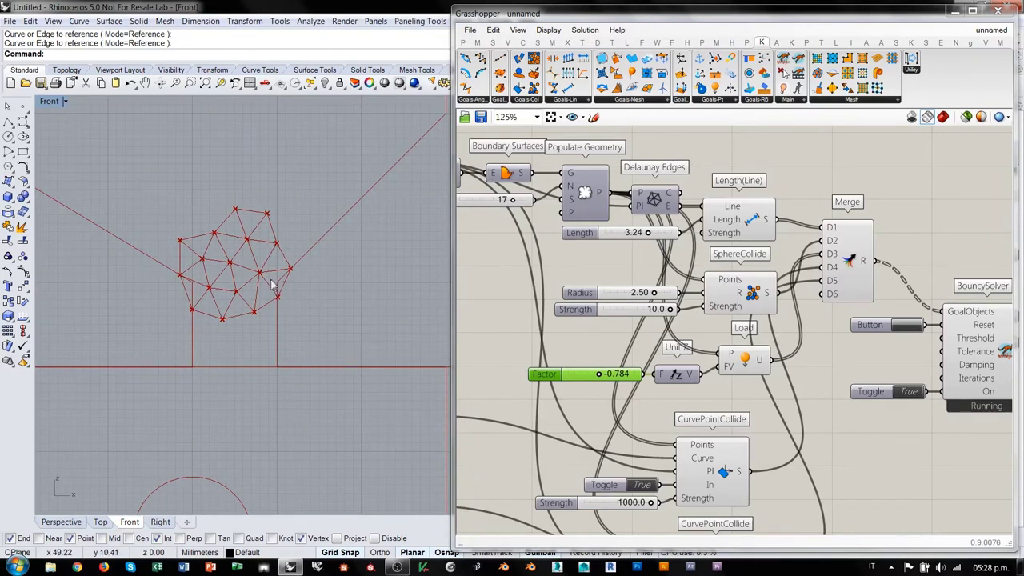
Shift both CurvePointCollide goals with their toggles and Strength sliders into line beneath the Load goal.
left_click(804, 362)
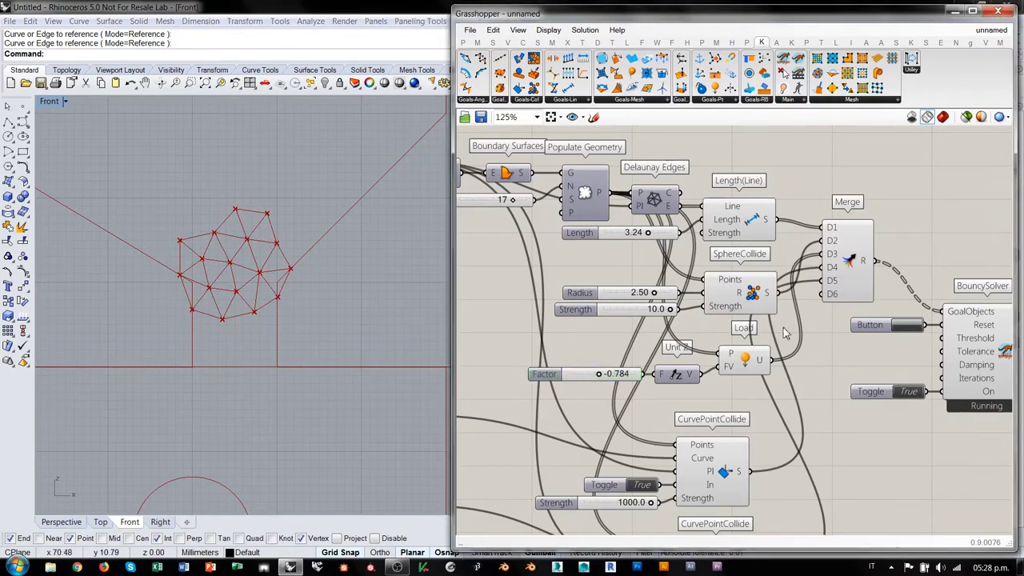
right_click_drag(745, 324, 740, 240)
scroll(740, 240, "down", 1)
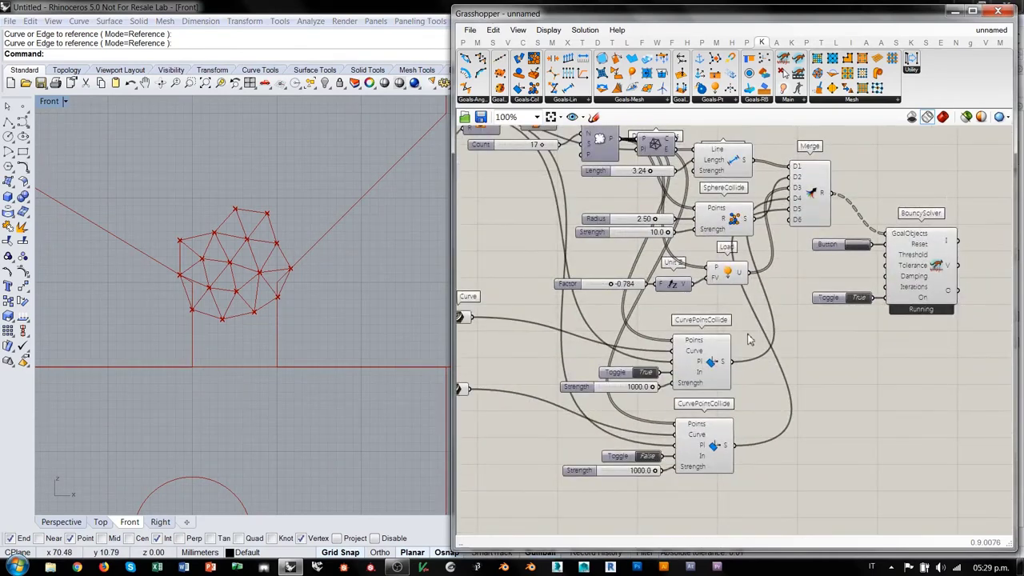
left_click_drag(759, 313, 611, 490)
left_click(839, 329)
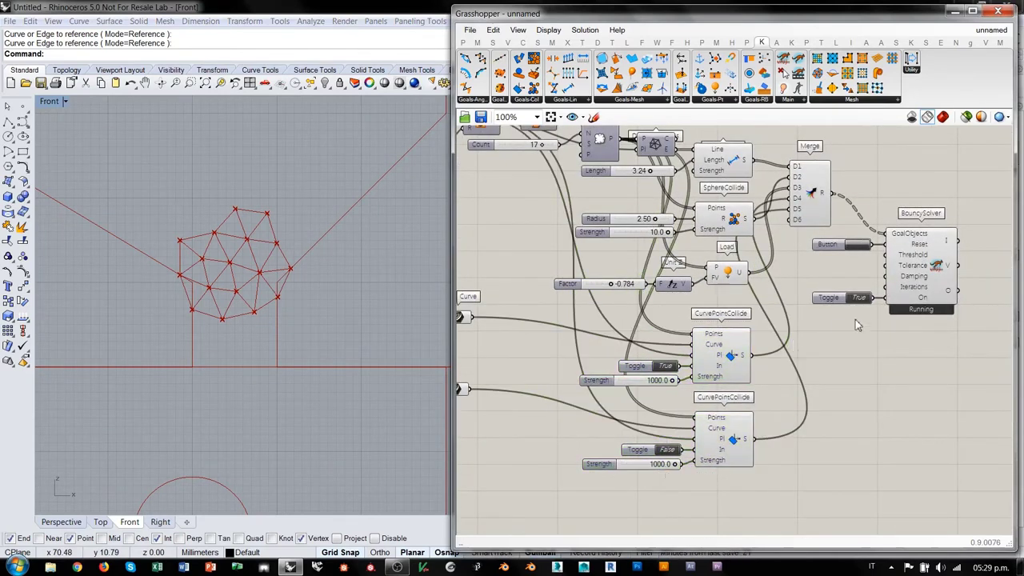
Add a Kangaroo Bomb goal to the definition and place it below the second CurvePointCollide.
scroll(267, 296, "down", 5)
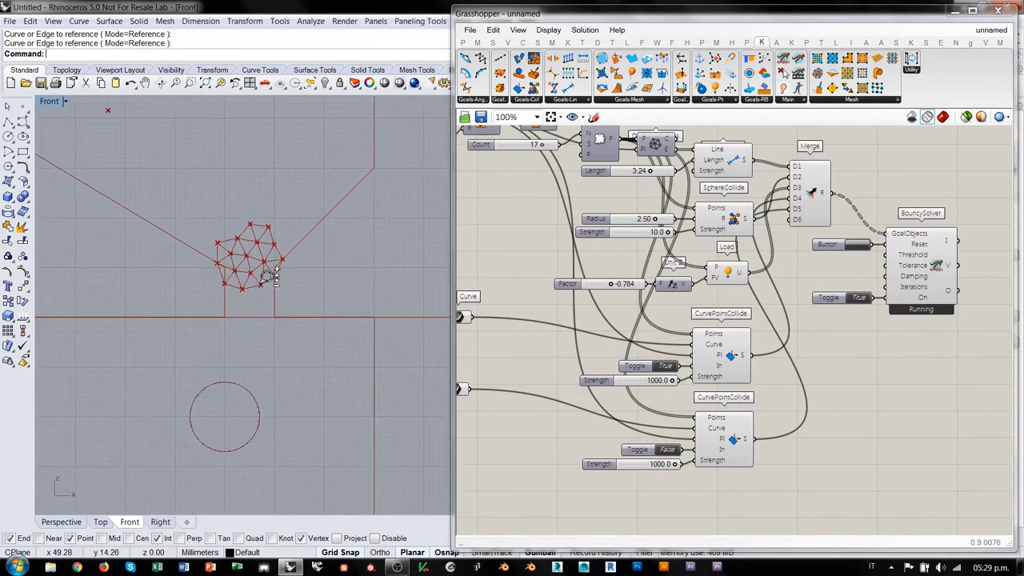
right_click_drag(267, 296, 323, 299)
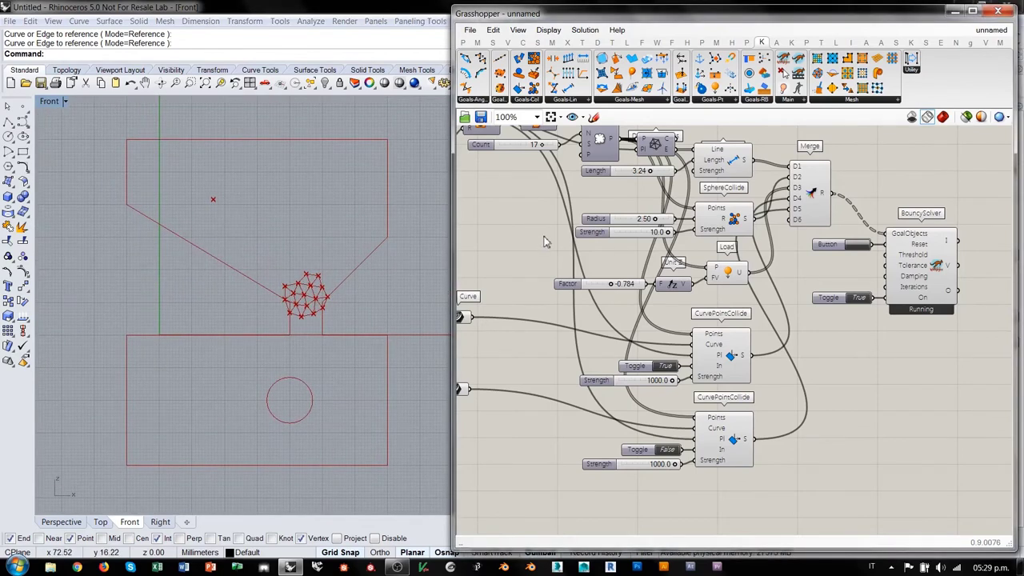
right_click_drag(535, 214, 628, 270)
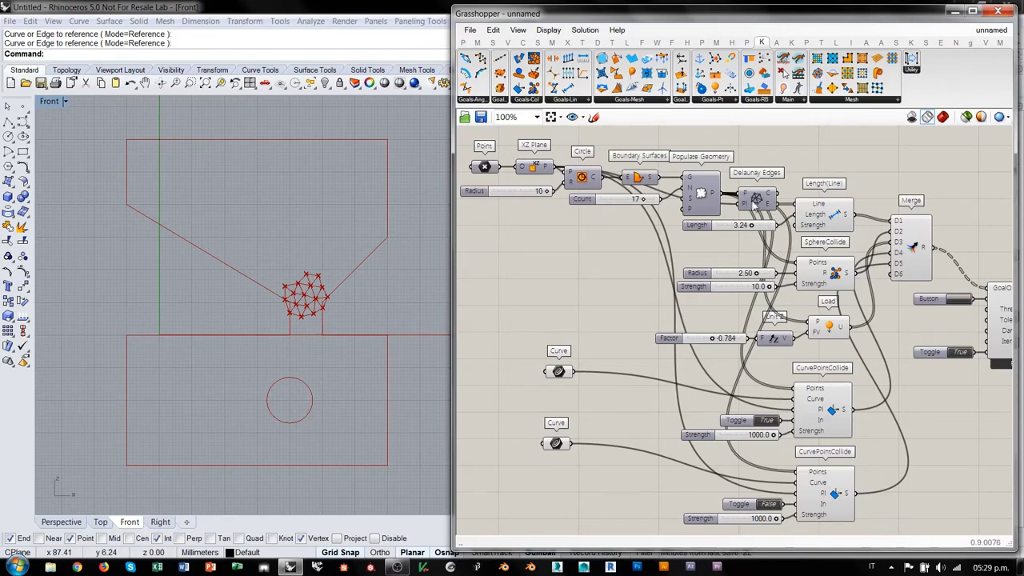
left_click(702, 101)
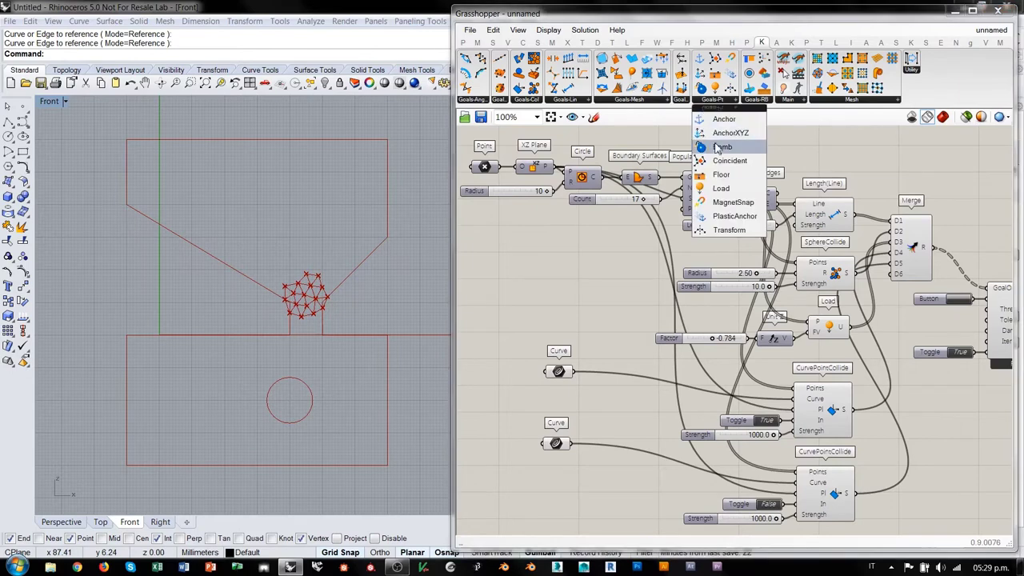
left_click_drag(714, 147, 613, 307)
right_click_drag(623, 332, 598, 194)
left_click_drag(544, 145, 808, 447)
left_click(864, 402)
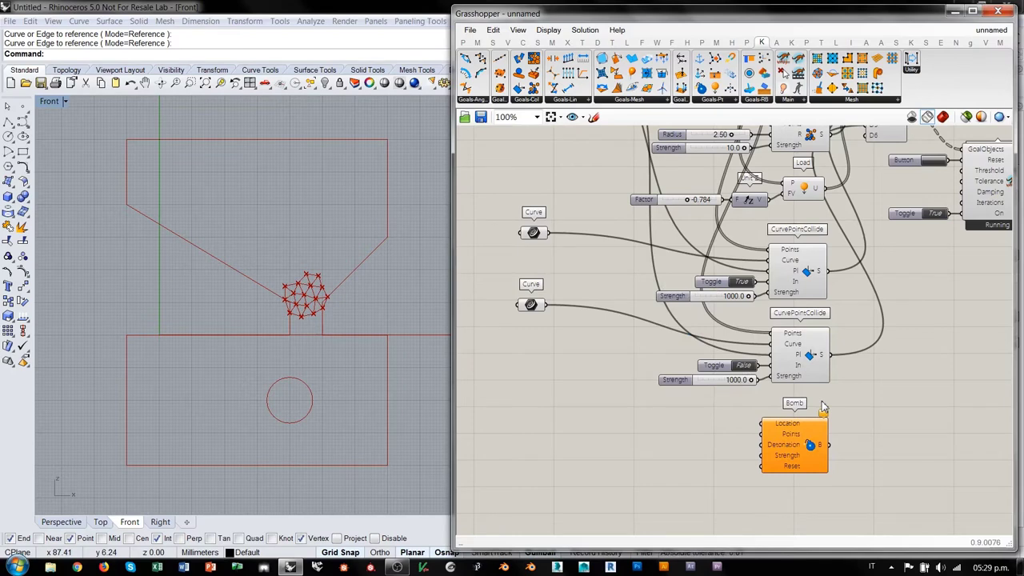
scroll(883, 316, "up", 2)
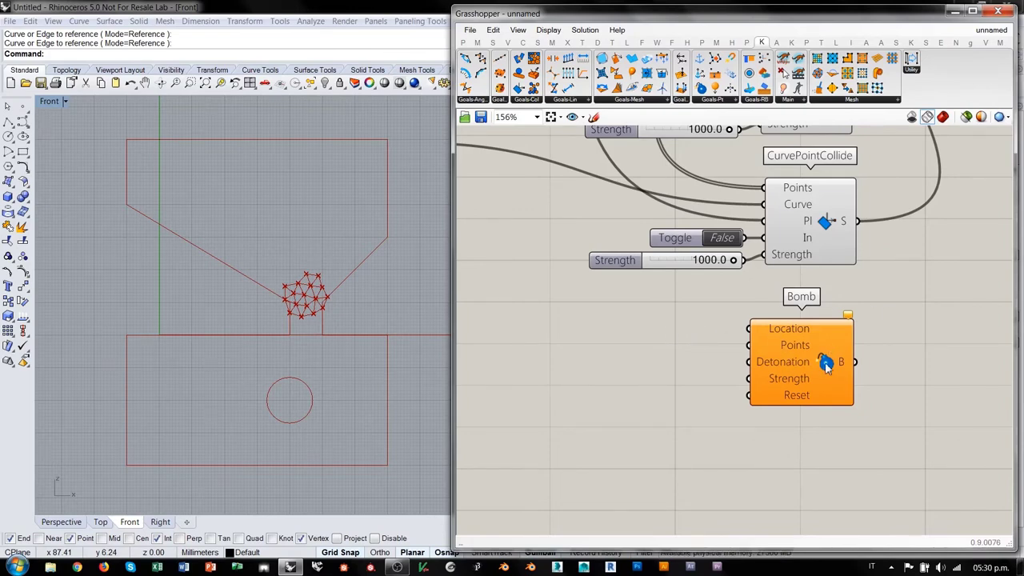
right_click_drag(643, 337, 687, 347)
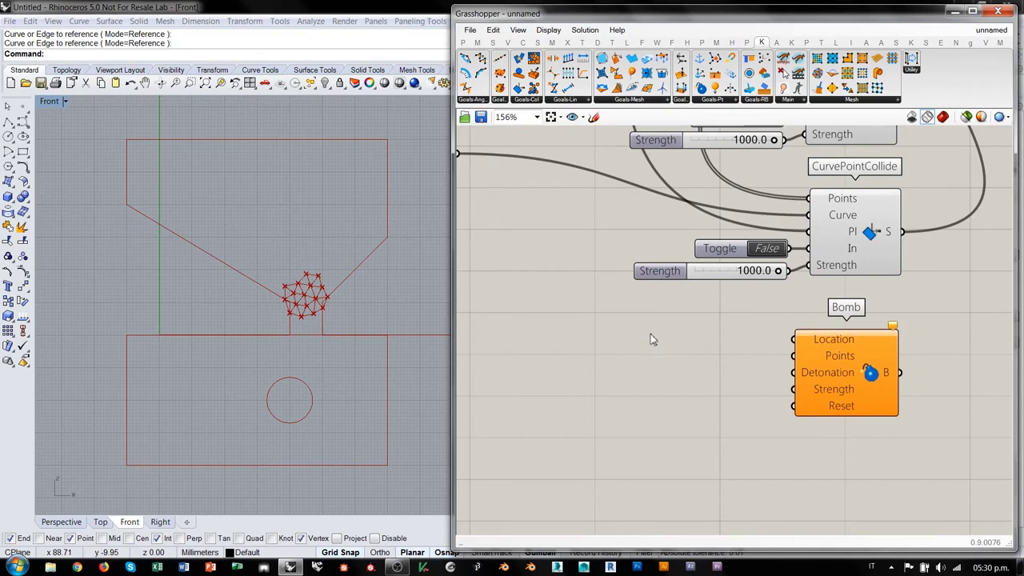
Set the gravity Factor to -2.040 and reset the solver.
scroll(670, 344, "down", 5)
scroll(686, 268, "up", 1)
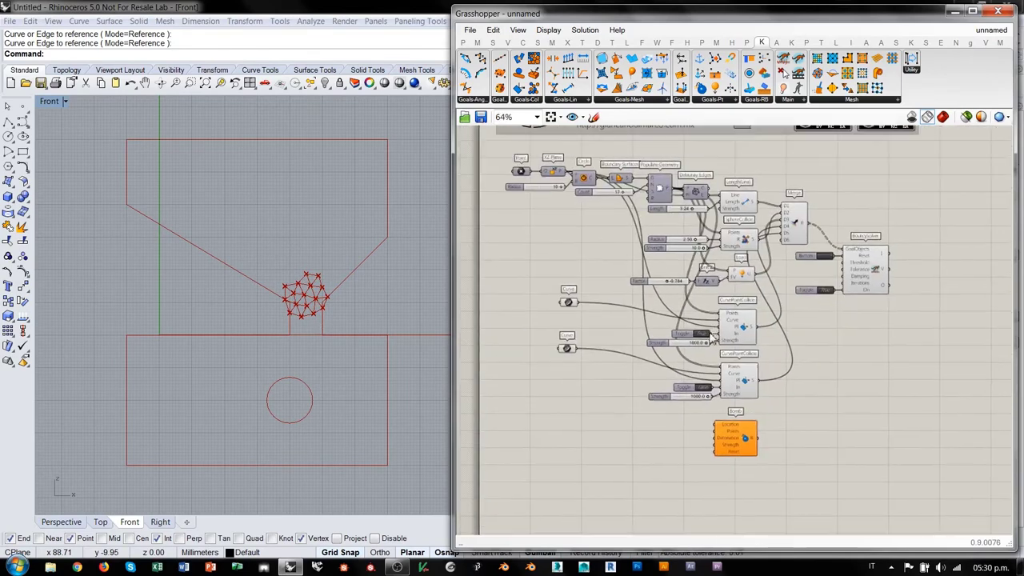
scroll(684, 258, "up", 3)
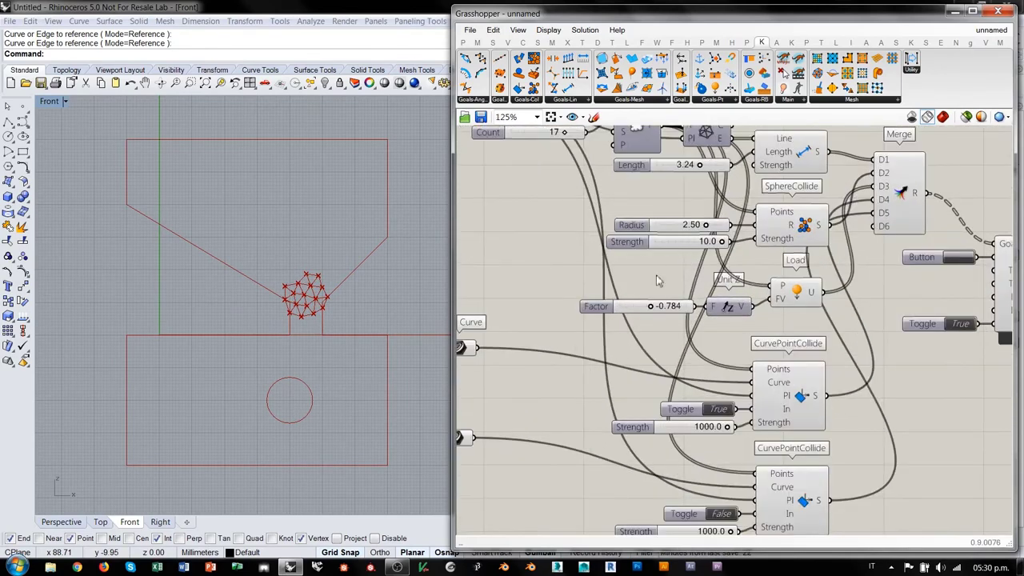
left_click_drag(650, 306, 646, 308)
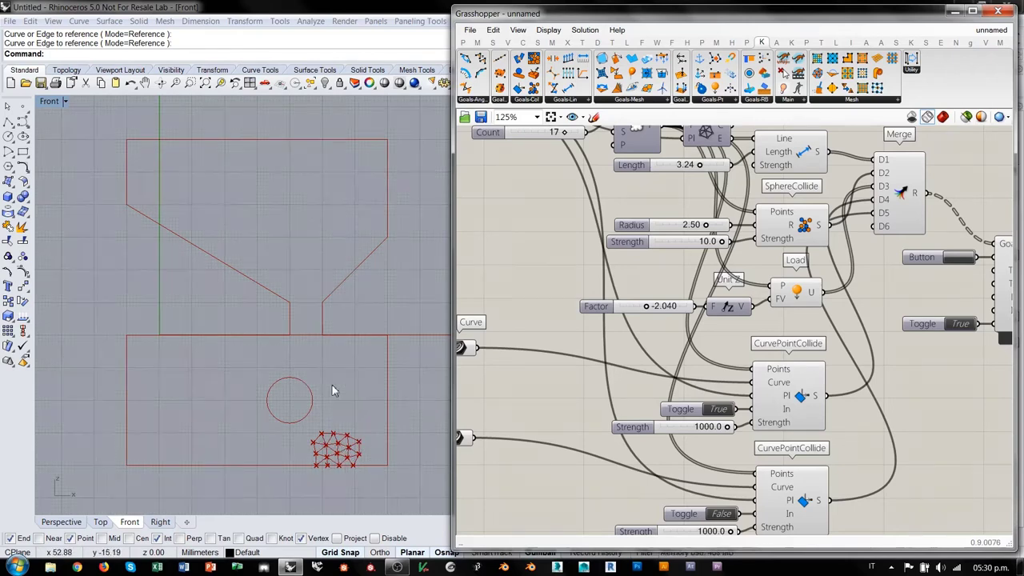
left_click(962, 258)
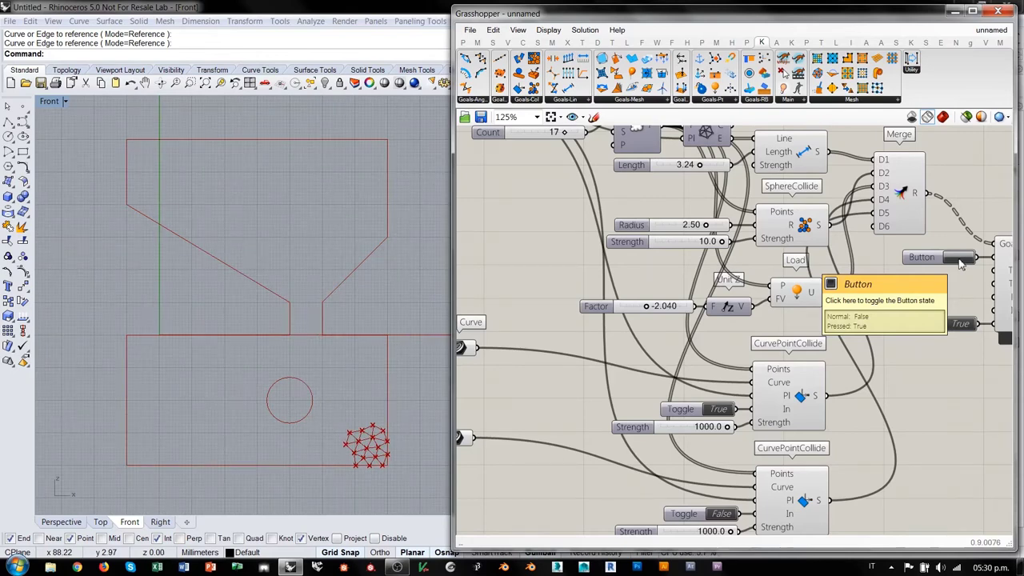
Add a Point parameter near the Bomb goal and reference the container's lower-right corner in Rhino.
right_click_drag(864, 480, 835, 263)
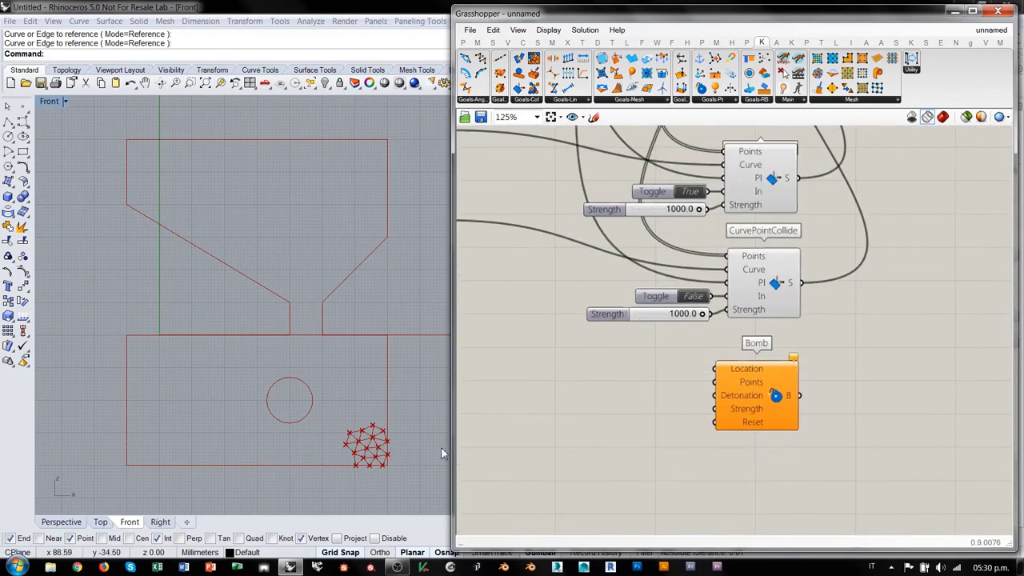
left_click(390, 472)
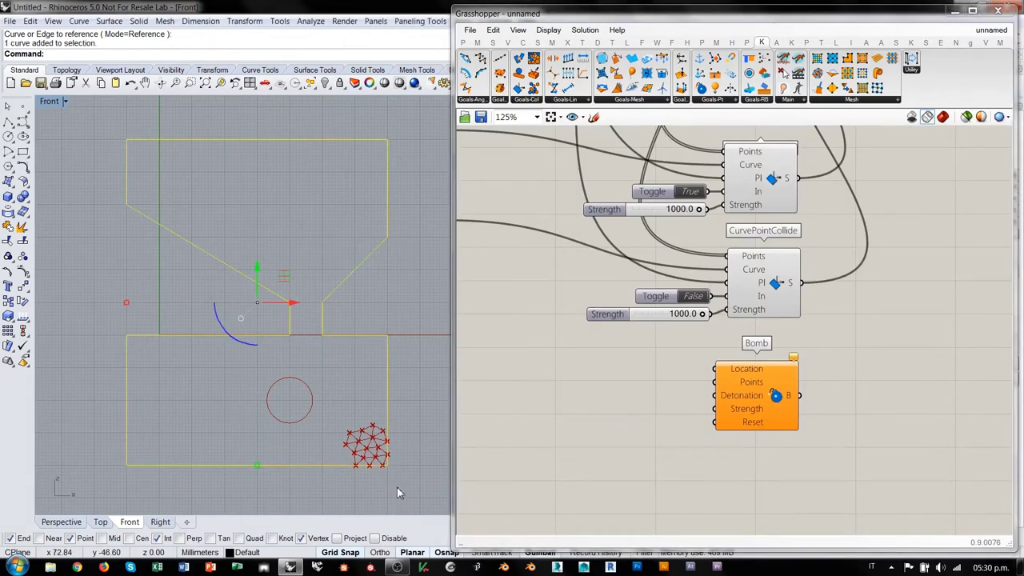
double_click(594, 422)
type("point")
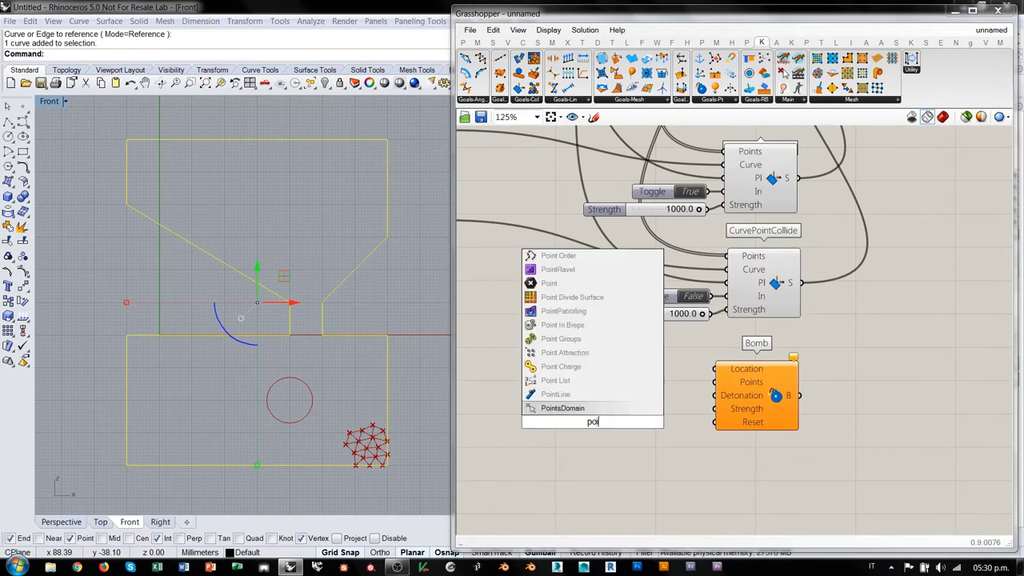
left_click(562, 351)
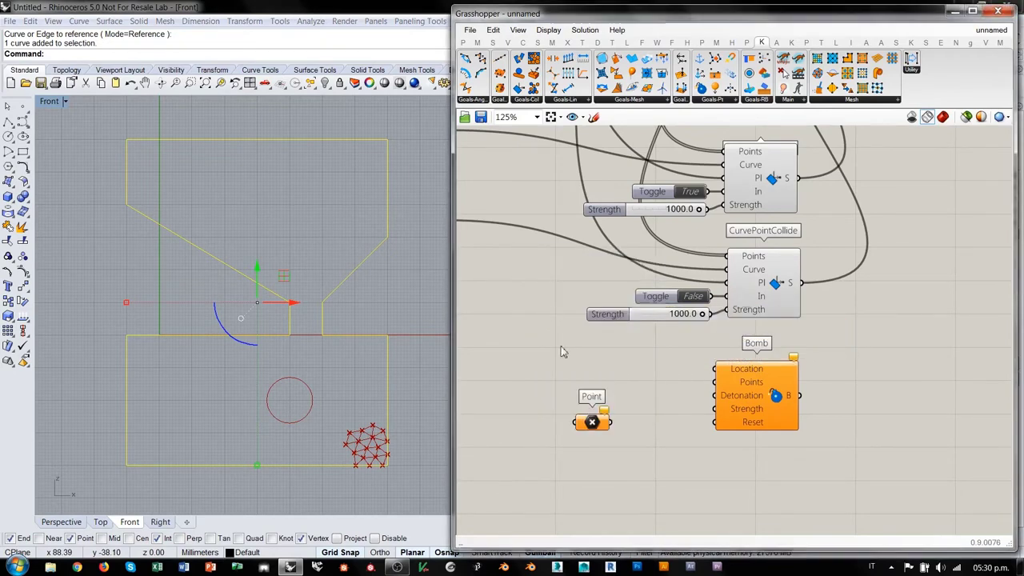
right_click(592, 422)
left_click(622, 523)
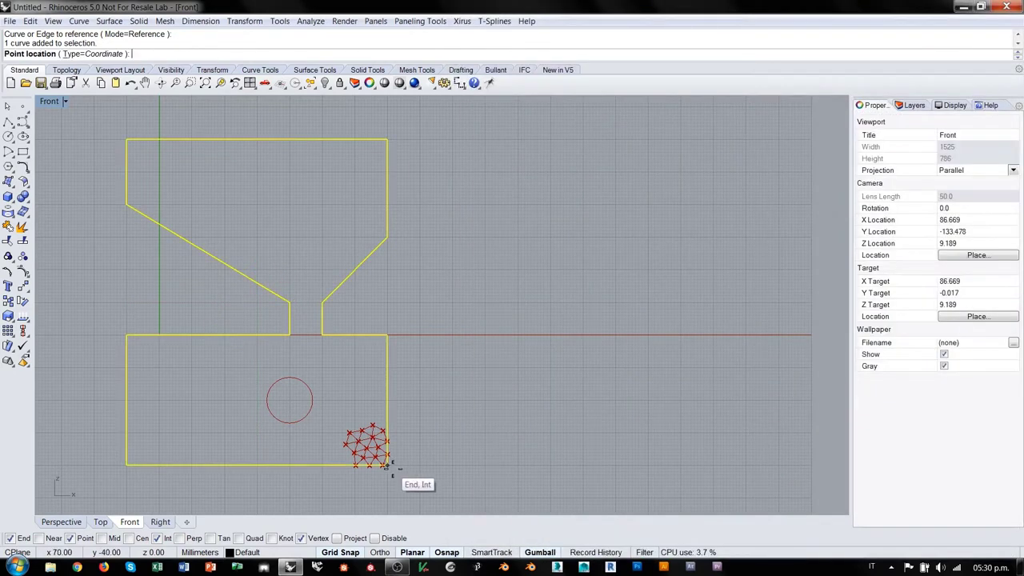
left_click(390, 466)
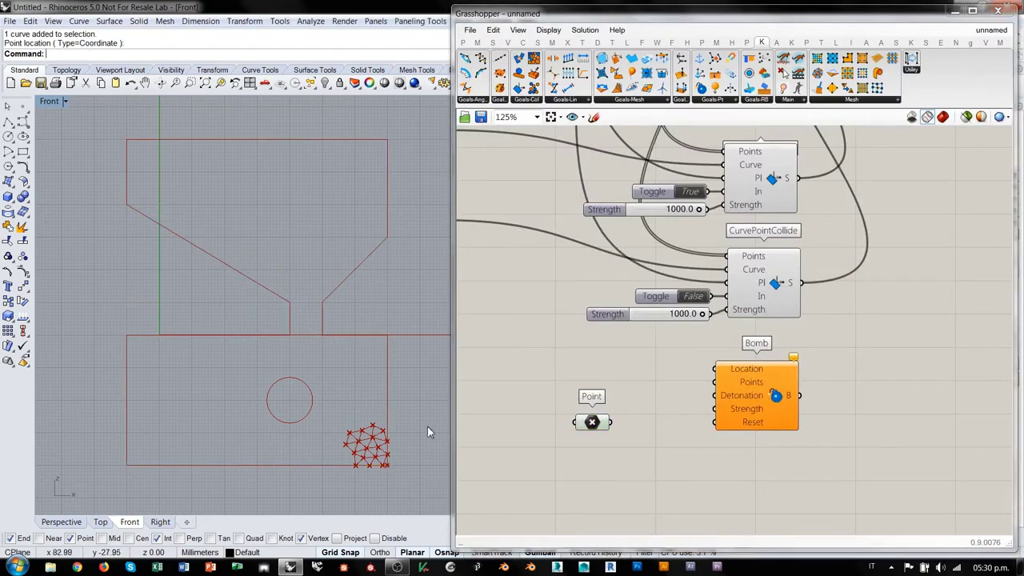
Connect the new Point parameter to the Bomb's Location input and align it beside that input.
left_click_drag(591, 421, 598, 382)
left_click_drag(715, 368, 600, 376)
left_click(638, 386)
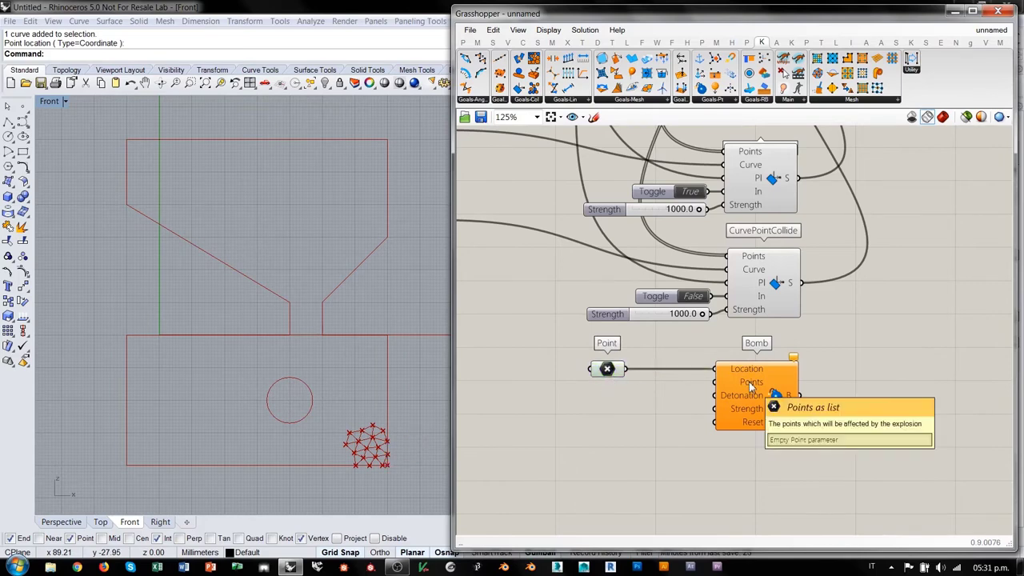
Connect the Populate Geometry points to the Bomb's Points input and check its Detonation input.
scroll(750, 385, "down", 5)
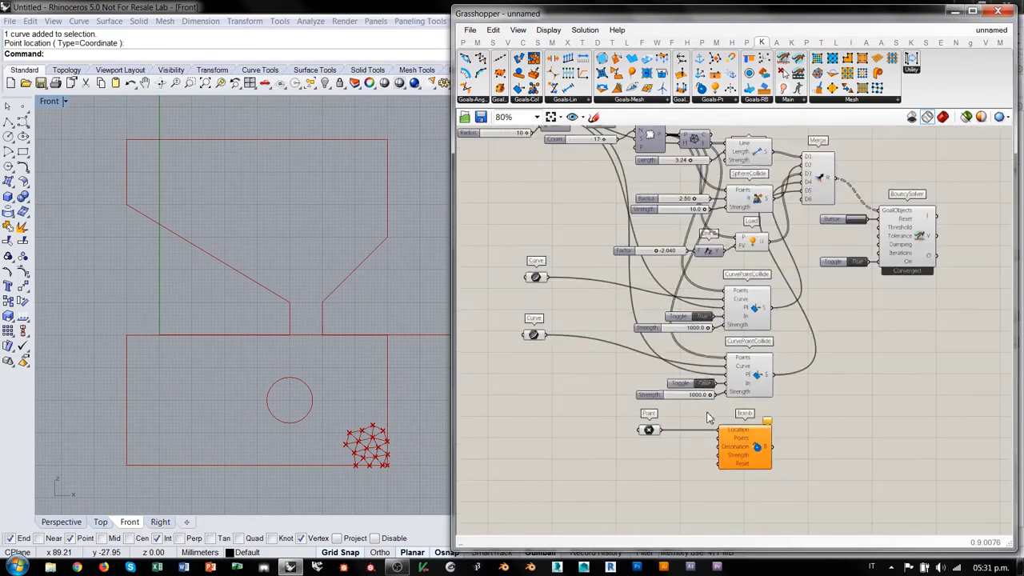
left_click_drag(670, 194, 730, 504)
right_click_drag(730, 504, 722, 320)
scroll(722, 320, "up", 4)
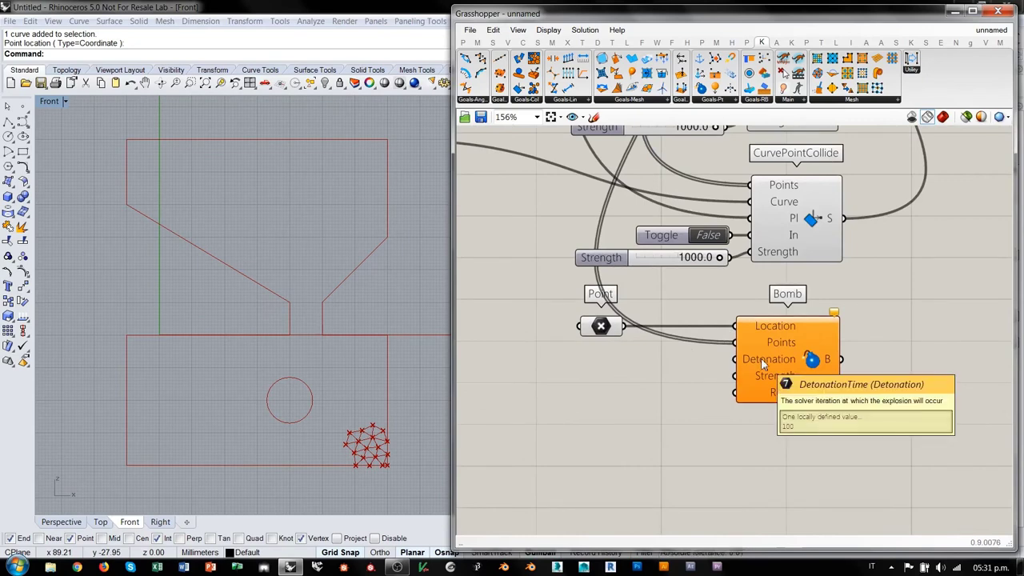
scroll(761, 358, "down", 3)
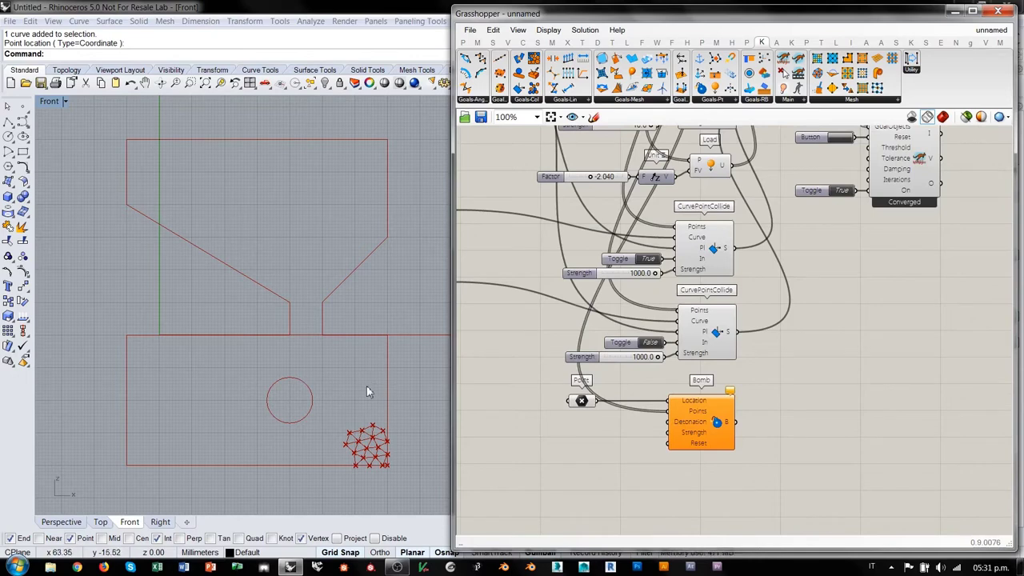
Add an empty panel beside the BouncySolver, connect it to the I (Iterations) output, and align it with that output.
right_click_drag(747, 236, 731, 288)
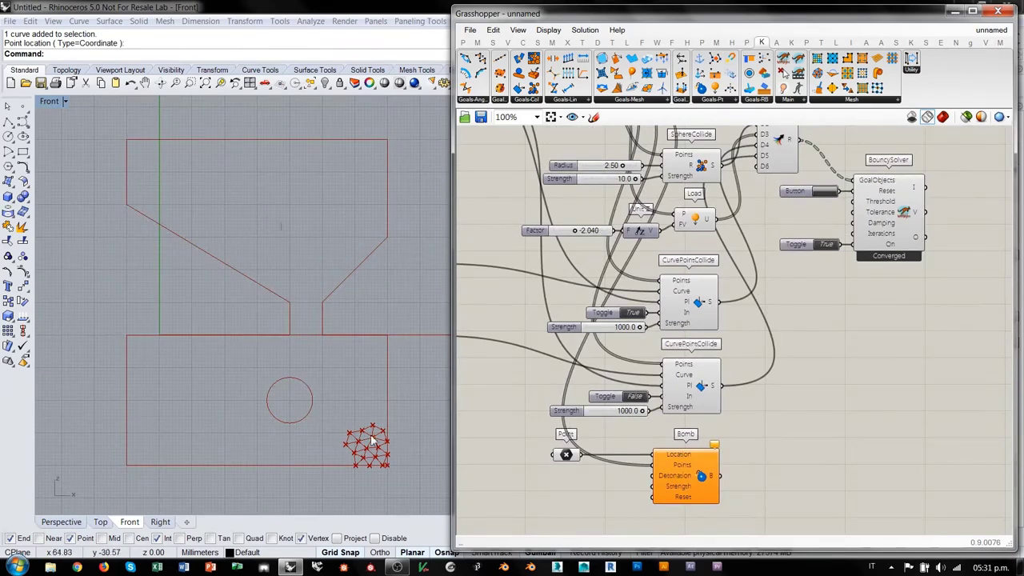
scroll(853, 297, "up", 3)
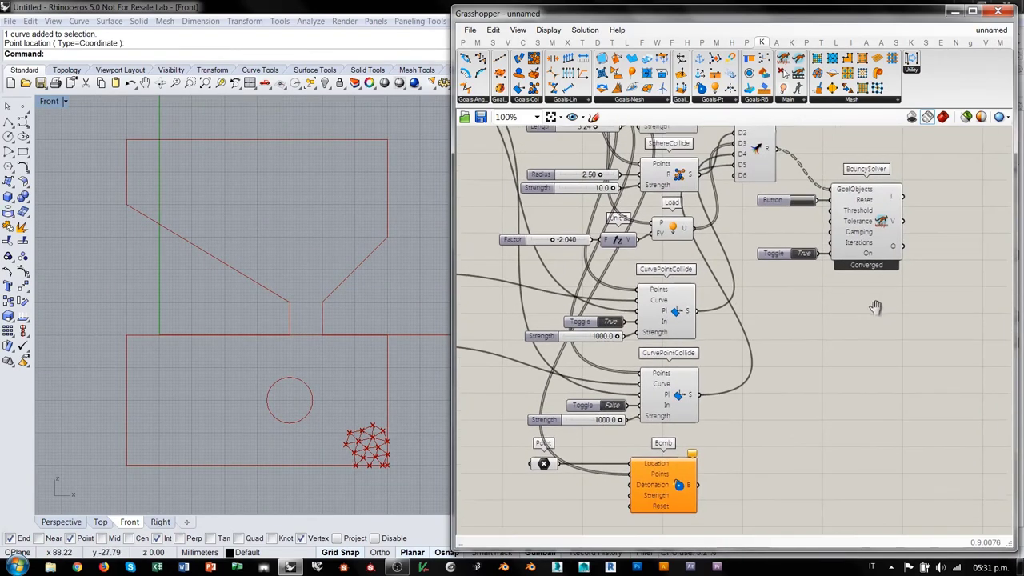
scroll(756, 291, "up", 2)
key("ctrl+v")
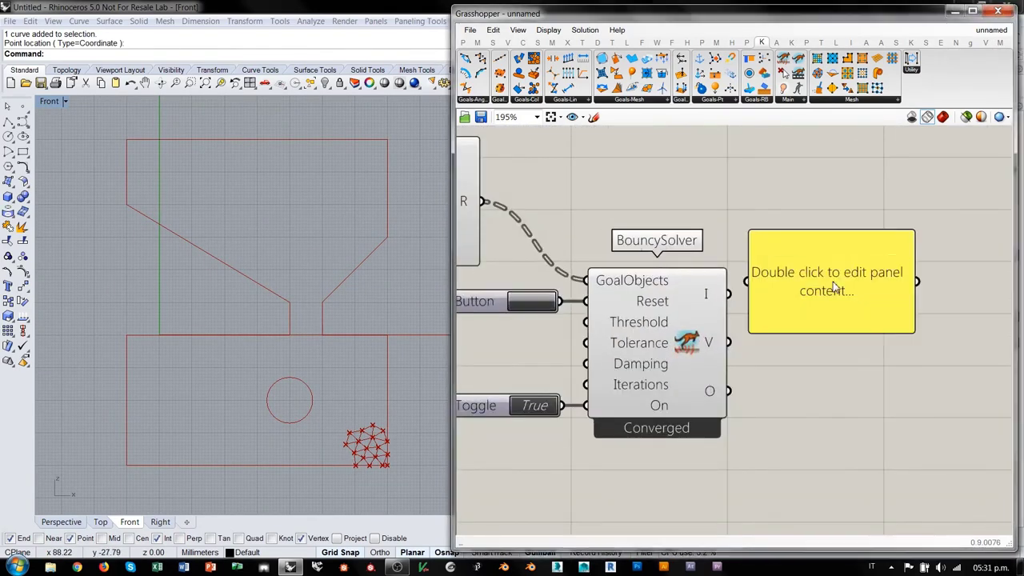
mouse_move(707, 298)
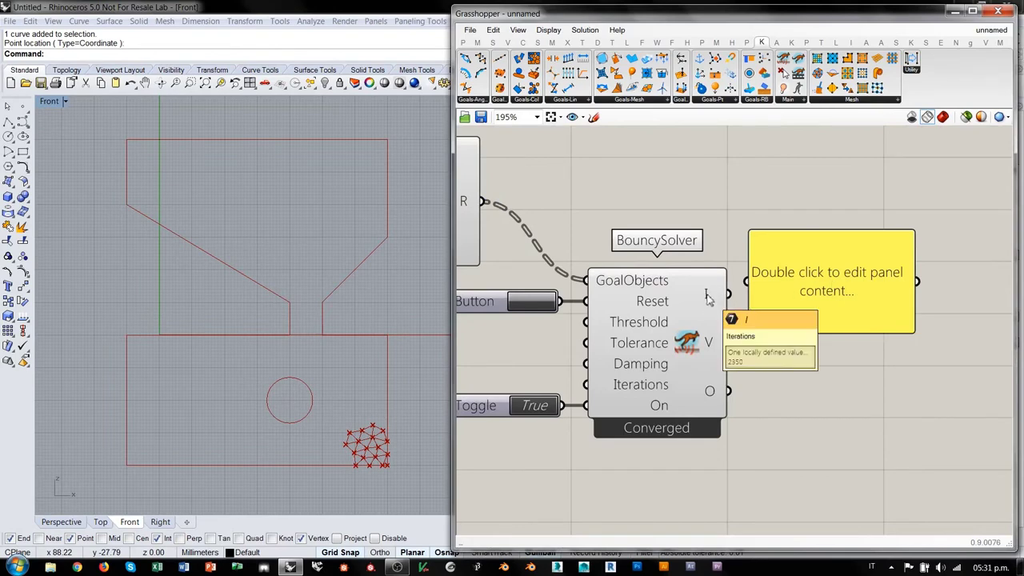
left_click_drag(726, 294, 747, 281)
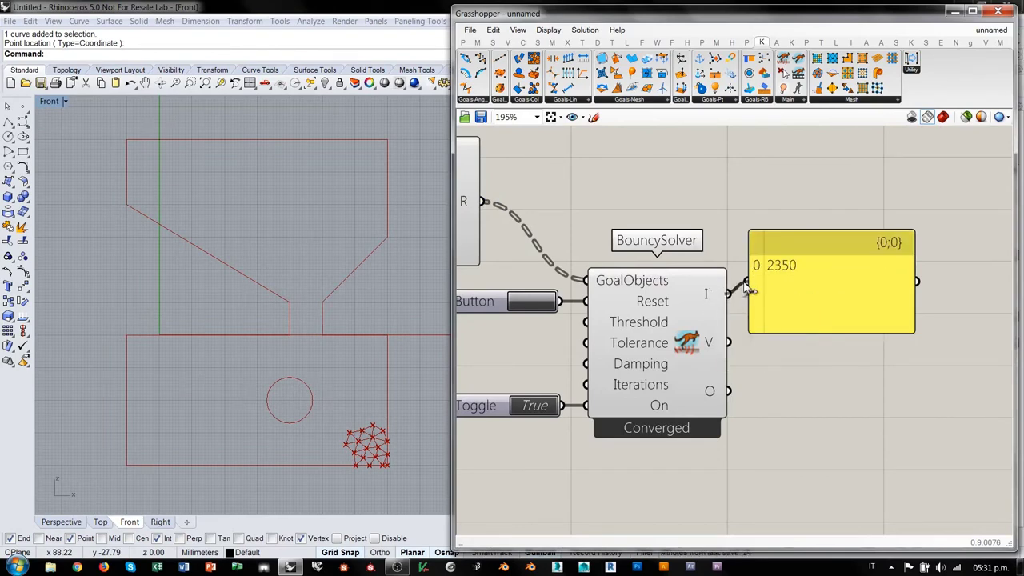
left_click_drag(803, 302, 836, 296)
left_click(756, 346)
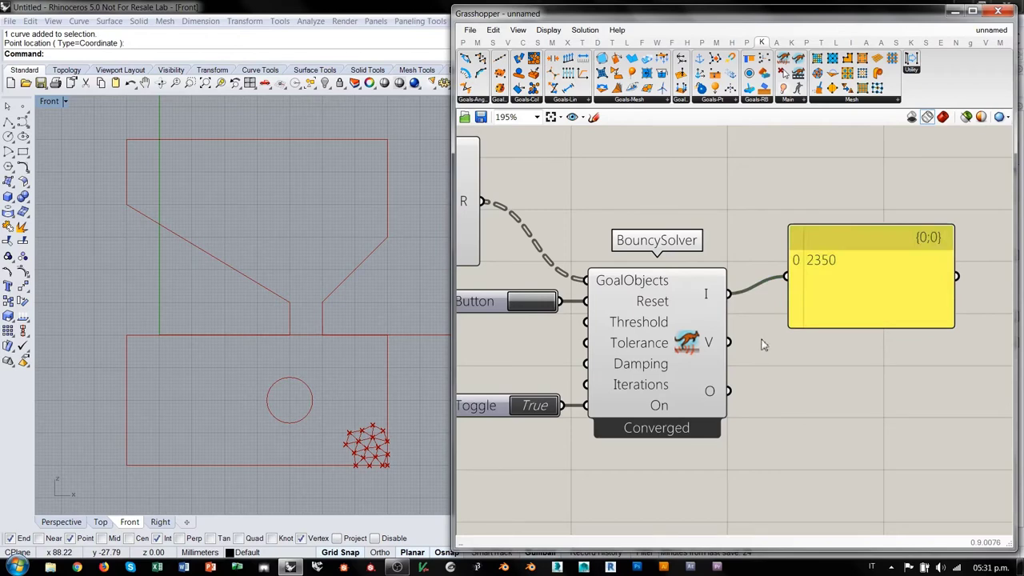
right_click_drag(756, 345, 779, 340)
scroll(779, 340, "down", 1)
left_click(836, 289)
left_click(769, 247)
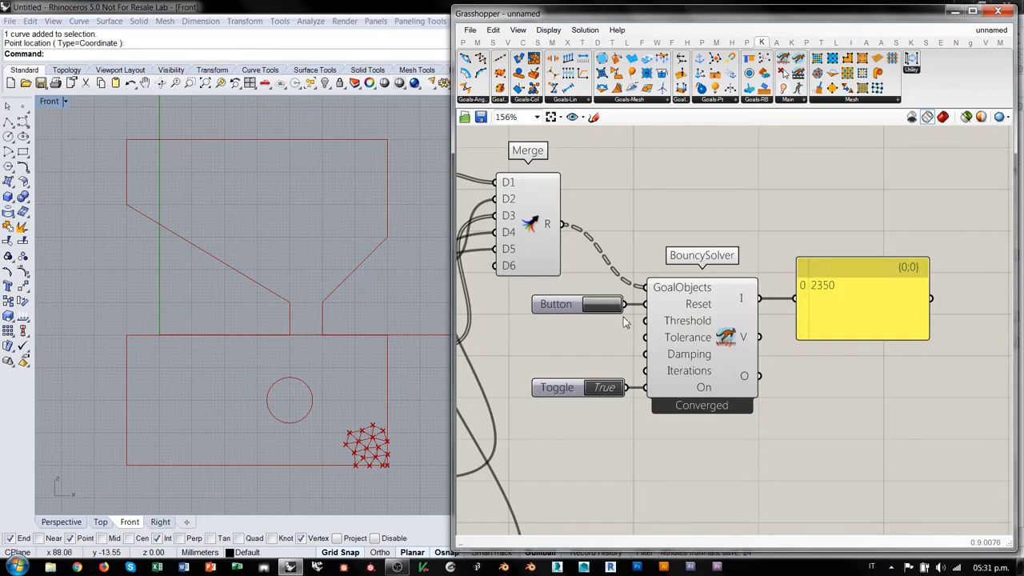
Reset the BouncySolver to replay the fall while reading the iteration count, and switch its On toggle to False.
left_click(599, 306)
right_click_drag(610, 346, 764, 272)
left_click(762, 315)
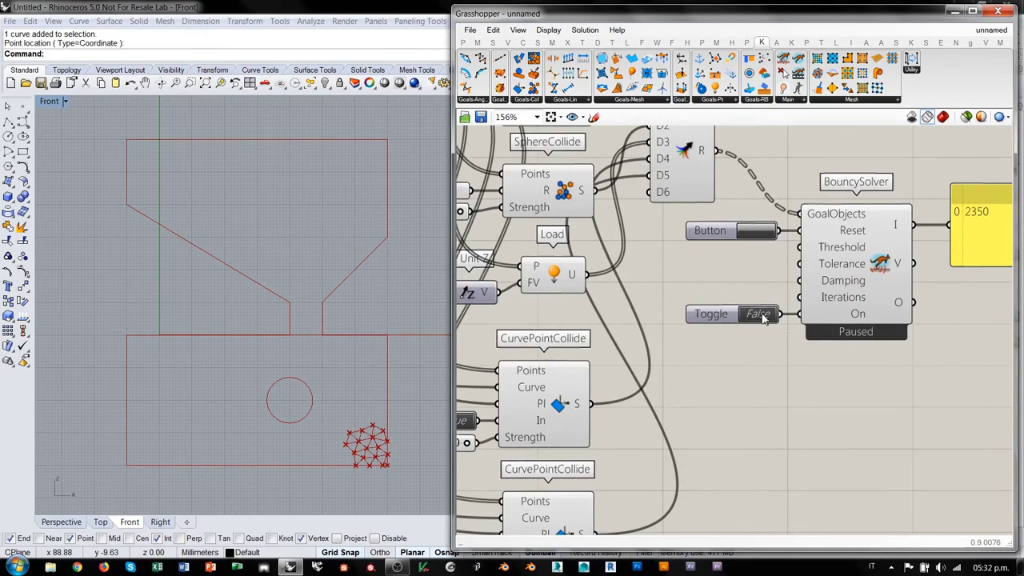
Add a compact panel containing 1200, connect it to the Bomb's Detonation input, and align the panel and Point parameter beside the Bomb.
scroll(764, 316, "down", 5)
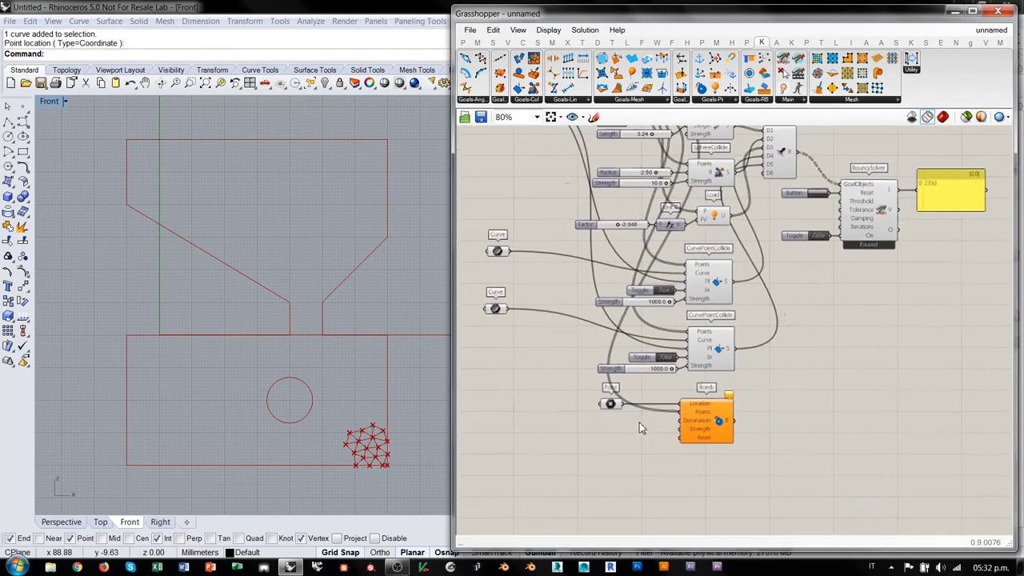
scroll(639, 428, "up", 5)
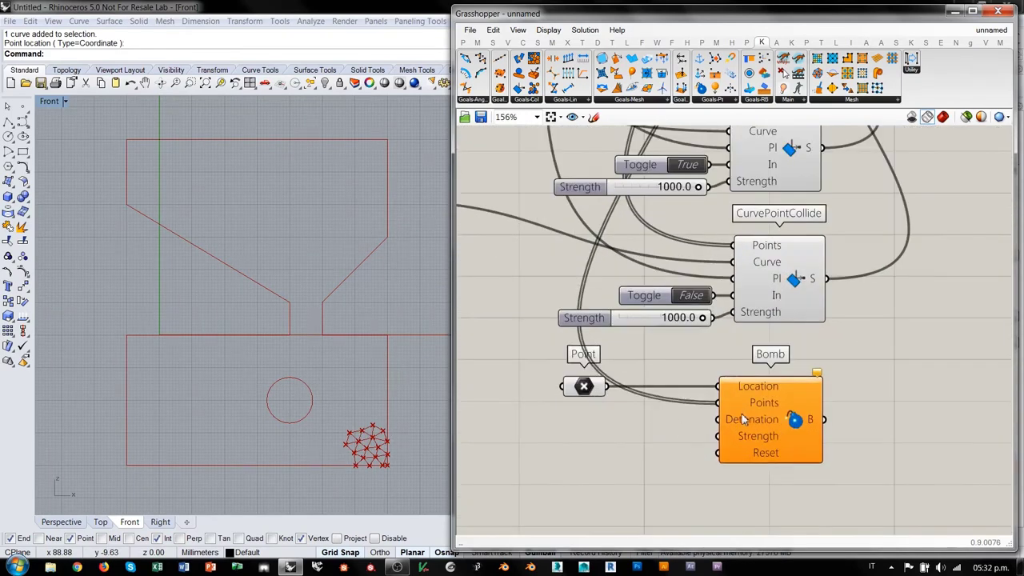
double_click(560, 442)
type("\"1200")
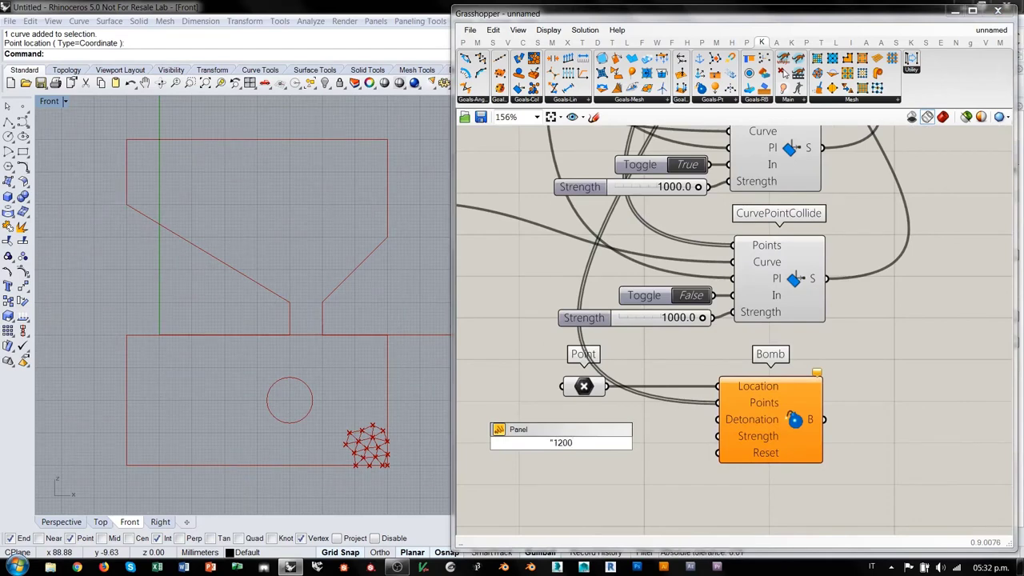
key("Return")
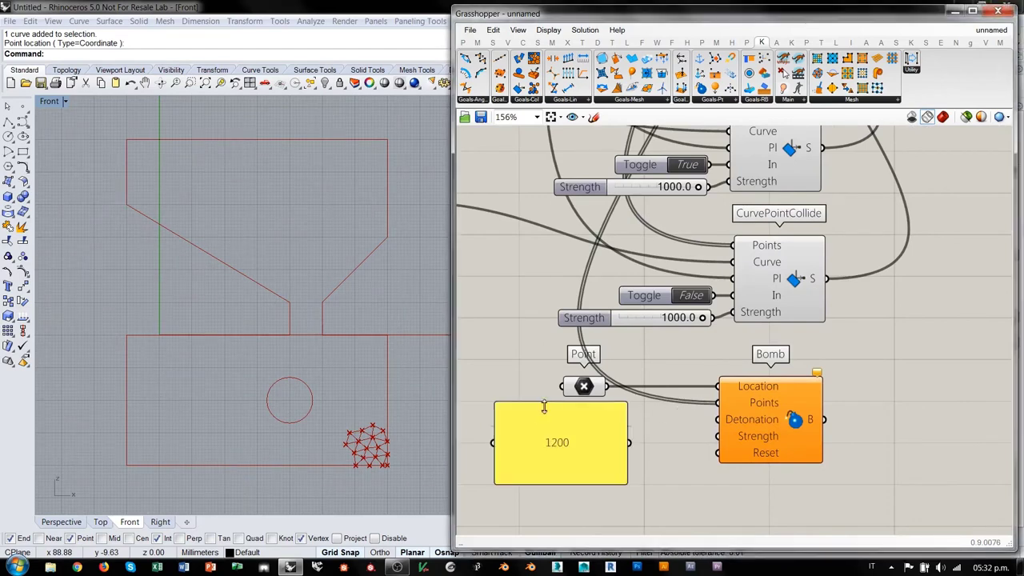
left_click_drag(496, 403, 718, 420)
left_click_drag(608, 478, 661, 425)
left_click_drag(589, 388, 661, 387)
left_click(715, 368)
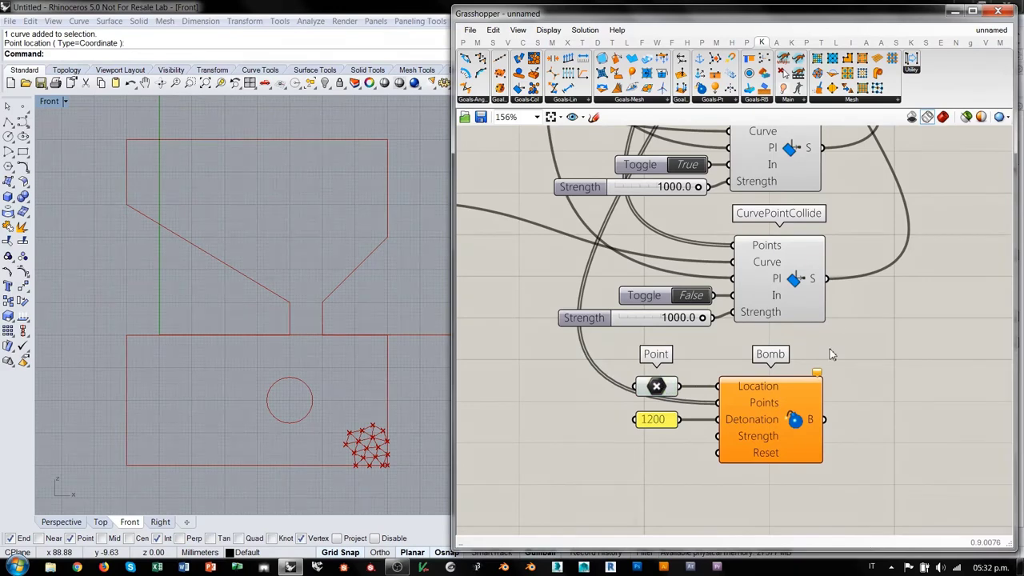
Copy the SphereCollide Strength slider, set the copy to 5.0, and connect it to the Bomb's Strength input.
scroll(671, 472, "down", 3)
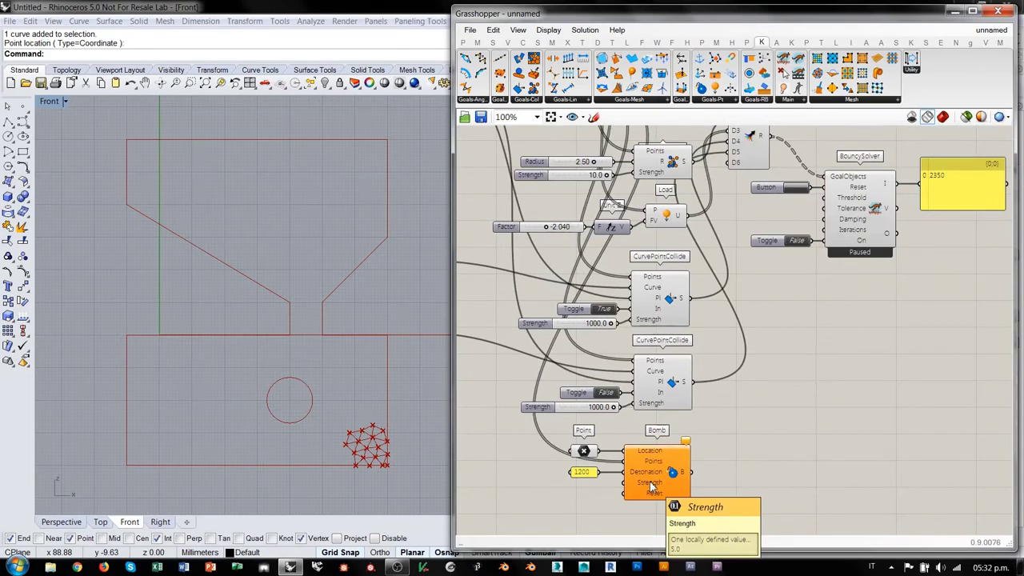
left_click_drag(534, 179, 525, 495, "alt")
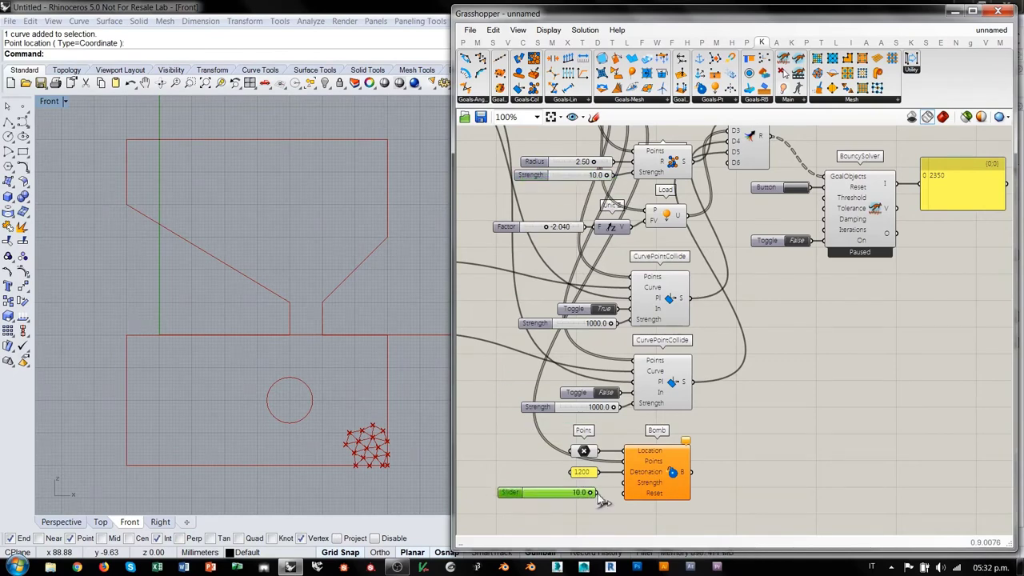
double_click(571, 492)
type("5")
key("Return")
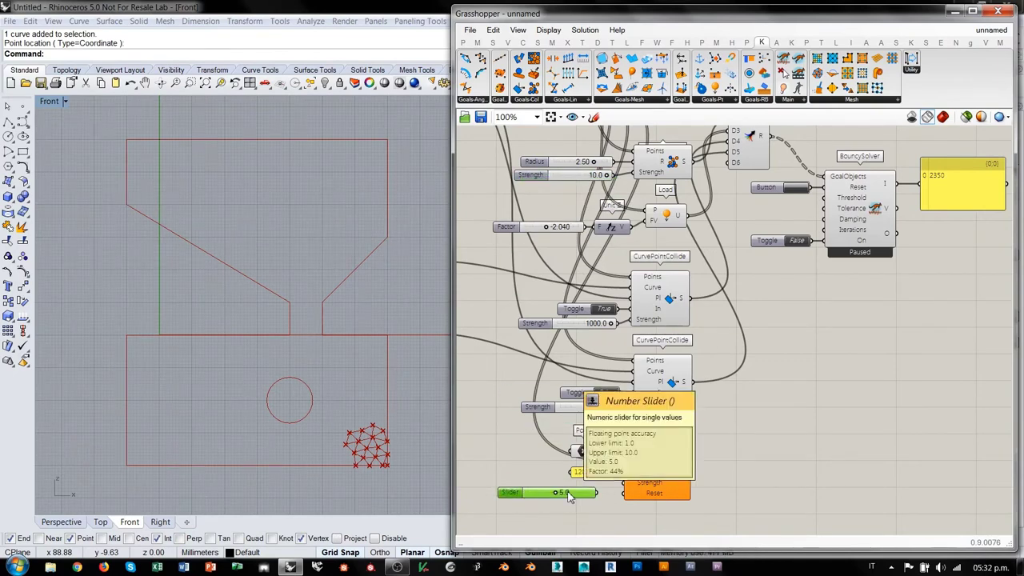
mouse_move(596, 491)
left_mouse_down()
mouse_move(624, 483)
mouse_move(591, 488)
left_mouse_up()
left_click(771, 446)
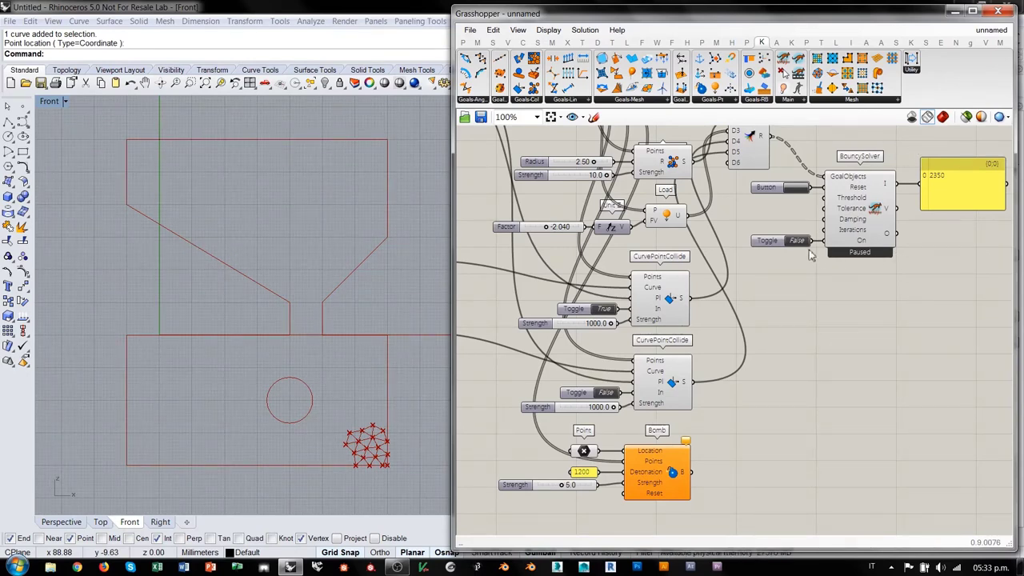
Connect the solver's reset Button to the Bomb's Reset input and the Bomb's output to the Merge D6 input.
left_click_drag(813, 190, 625, 500)
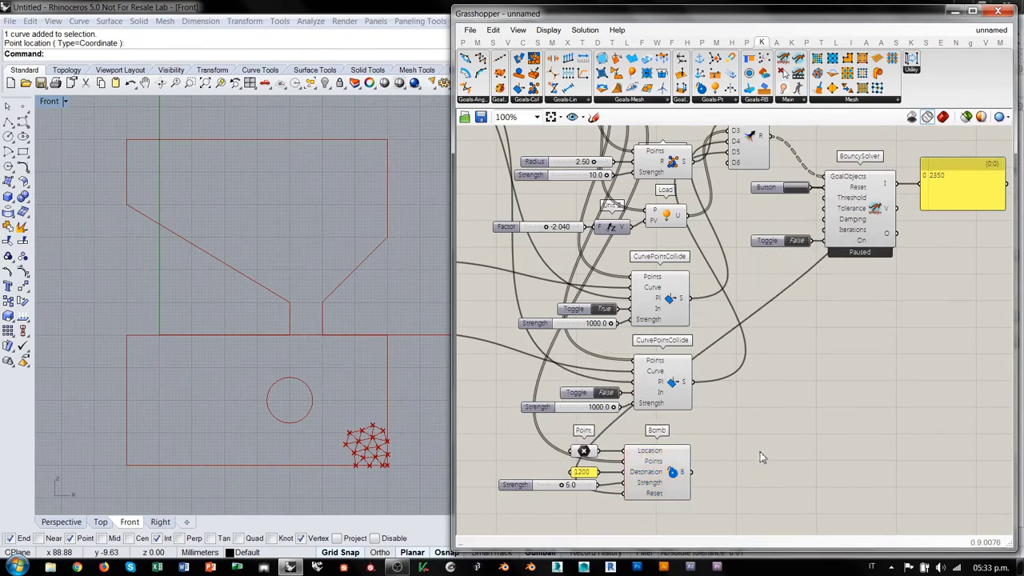
left_click_drag(692, 473, 731, 164)
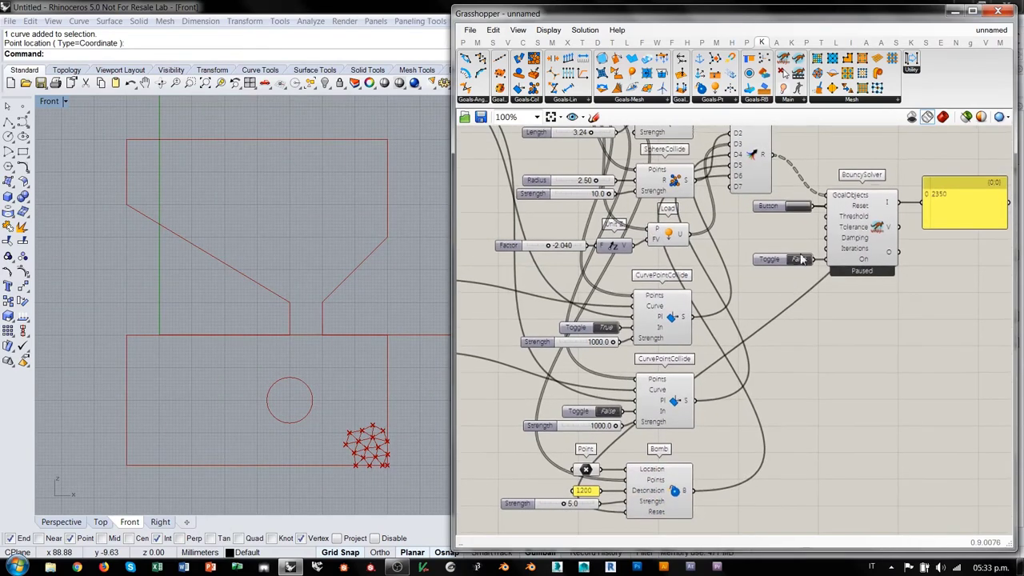
Reset and run the BouncySolver to test the explosion, and raise the Bomb's Strength to 10.0.
left_click(802, 207)
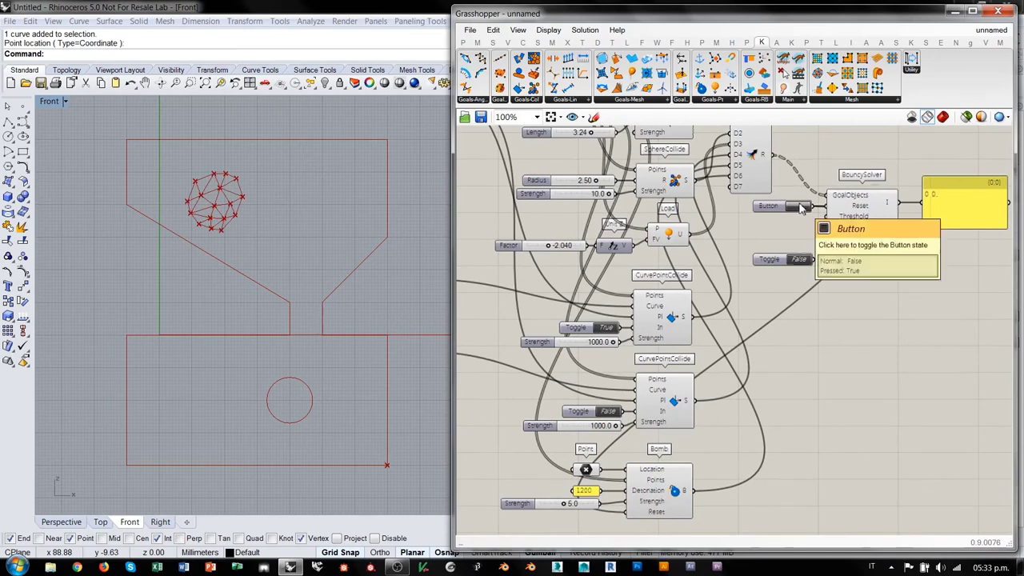
double_click(799, 261)
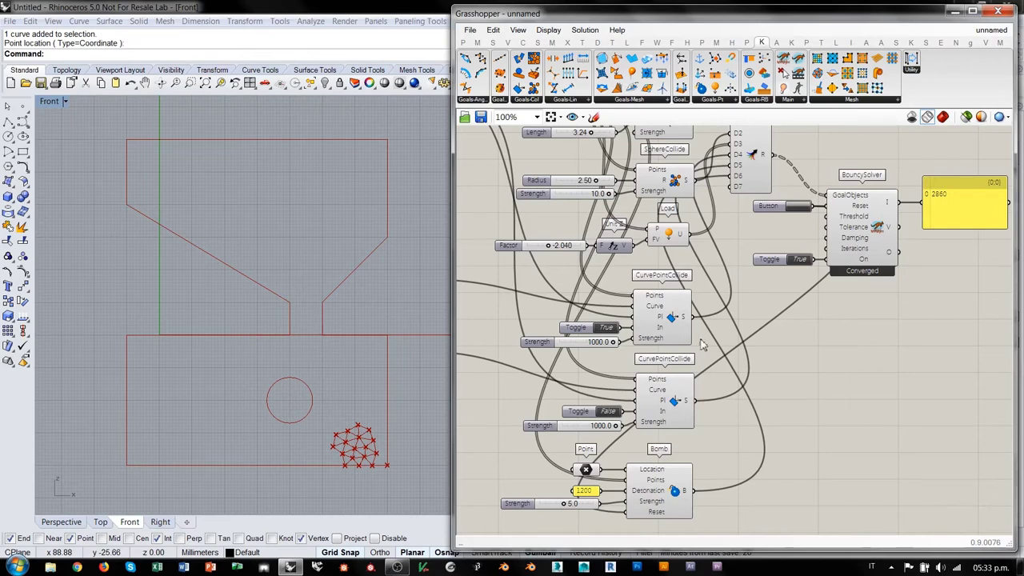
right_click_drag(701, 230, 718, 300)
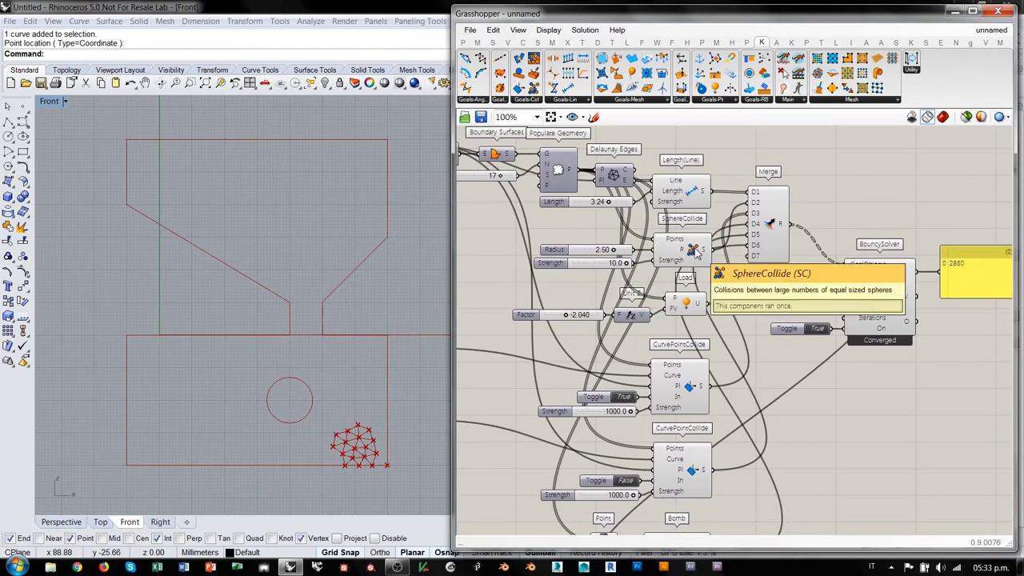
right_click_drag(784, 406, 778, 286)
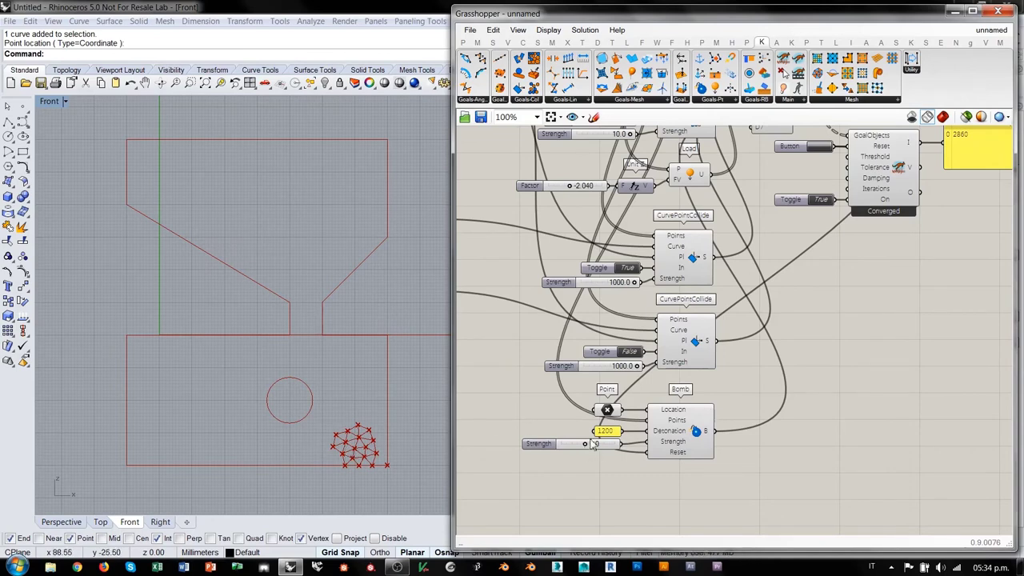
left_click_drag(584, 443, 614, 444)
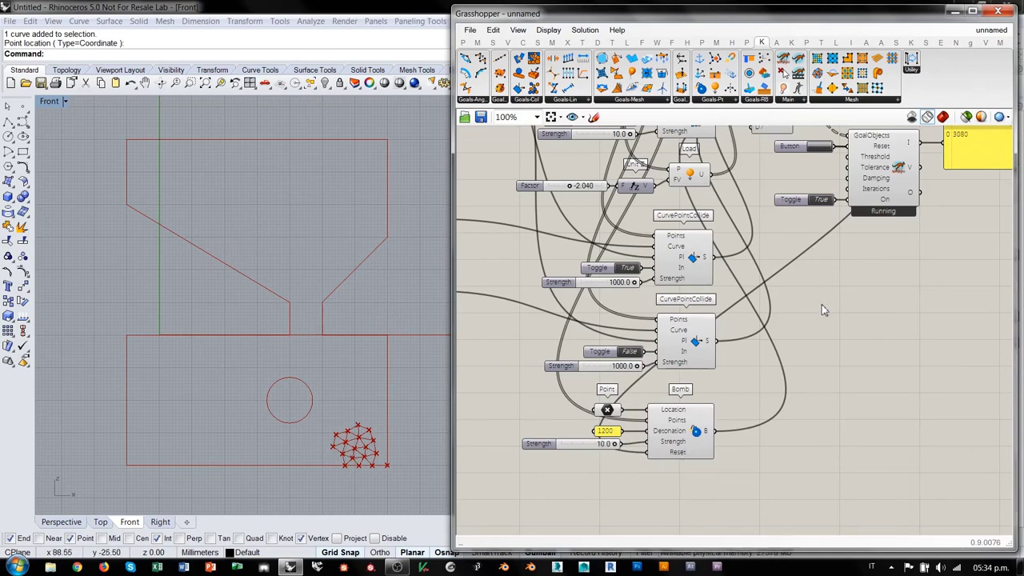
right_click_drag(831, 290, 790, 351)
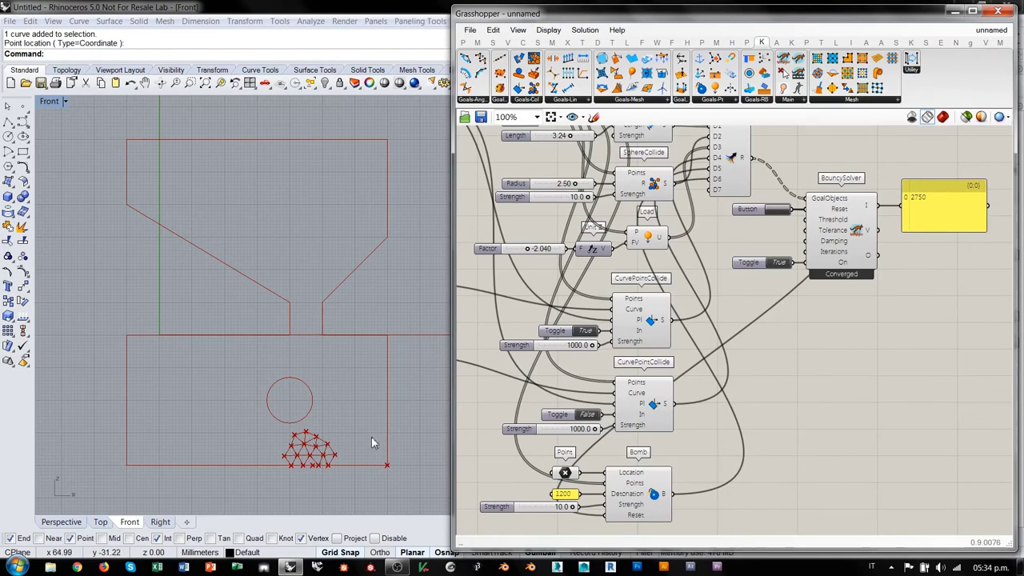
Restart the simulation from its initial state and pause it once the points have settled in the container's corner.
left_click(777, 263)
left_click(780, 209)
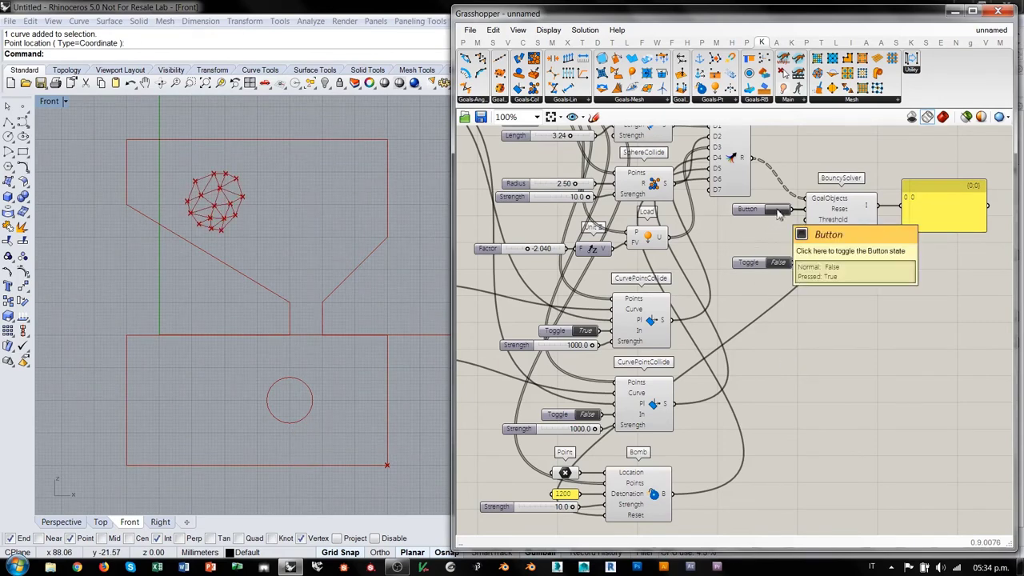
left_click(777, 263)
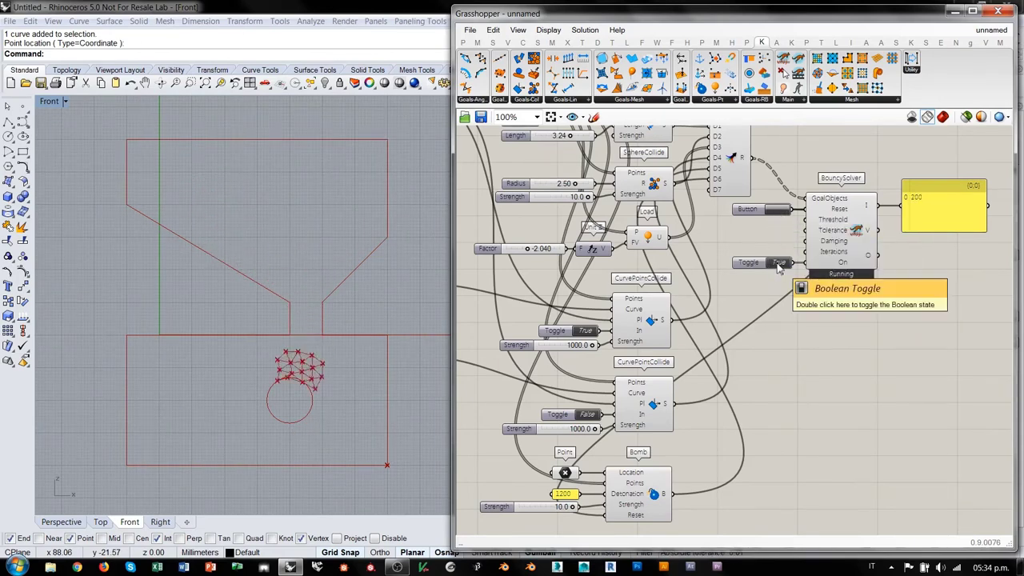
left_click(777, 263)
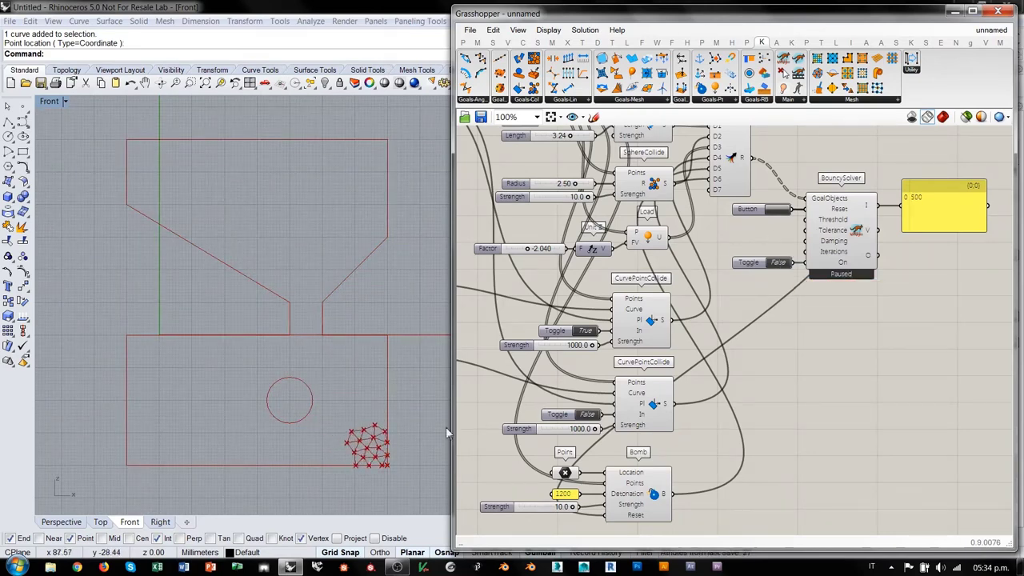
Move the Bomb's location point about 5.6 mm left and up from the container's corner, and reset the solver.
left_click(566, 473)
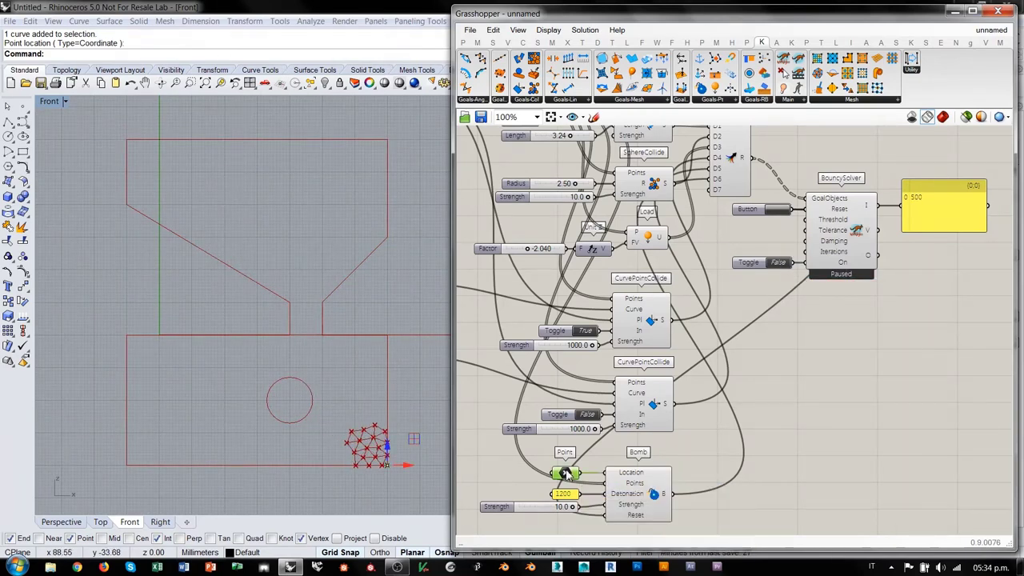
mouse_move(386, 464)
left_mouse_down()
mouse_move(391, 444)
mouse_move(404, 449)
mouse_move(388, 449)
left_mouse_up()
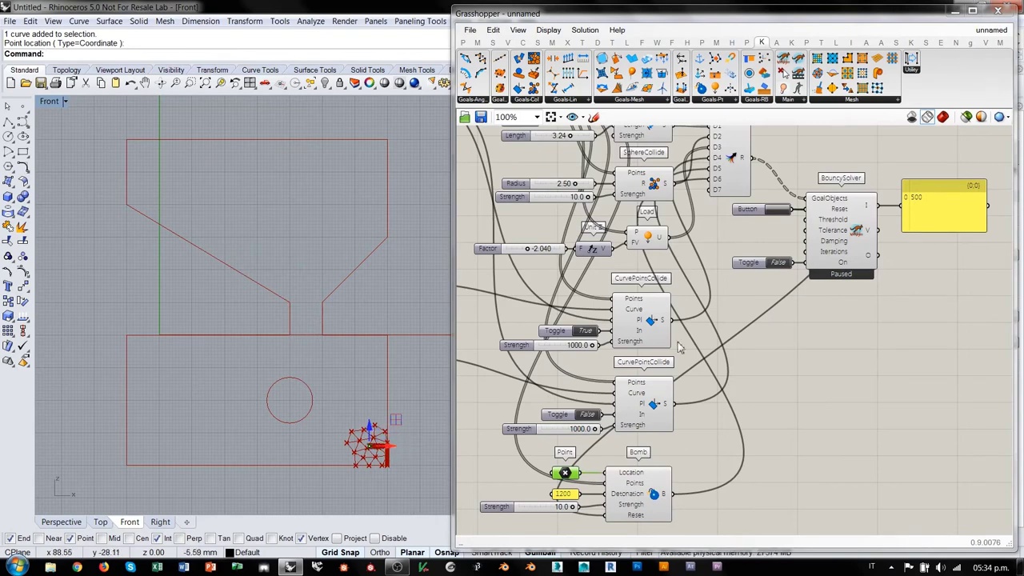
left_click(777, 211)
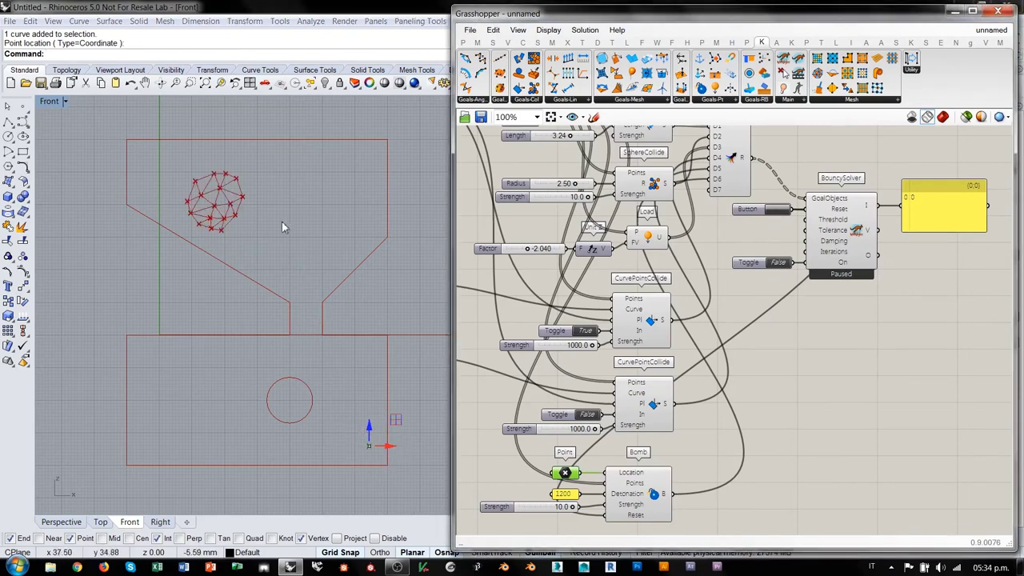
Raise the Bomb Strength slider's maximum to 100 and set its value to 100.0.
double_click(495, 510)
scroll(560, 454, "up", 9)
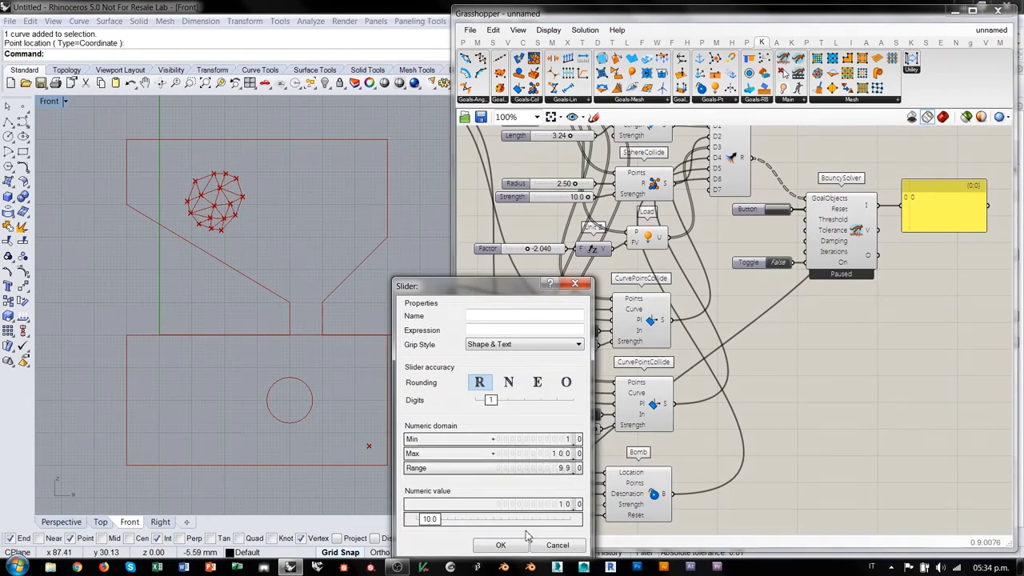
left_click(510, 547)
left_click_drag(528, 507, 612, 509)
left_click(697, 462)
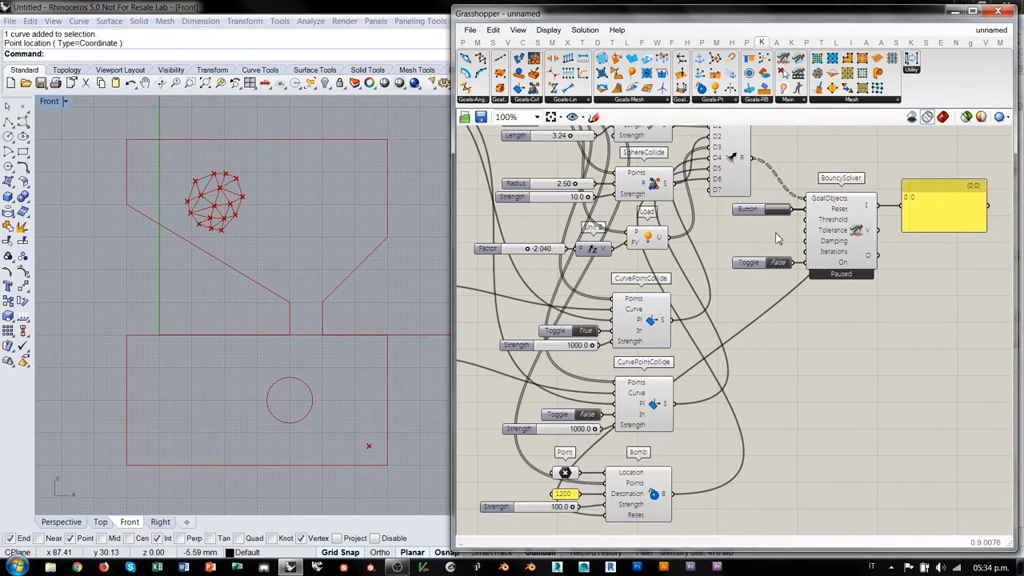
Run the solver to watch the stronger explosion from the moved location, and return it to the paused initial state.
left_click(780, 266)
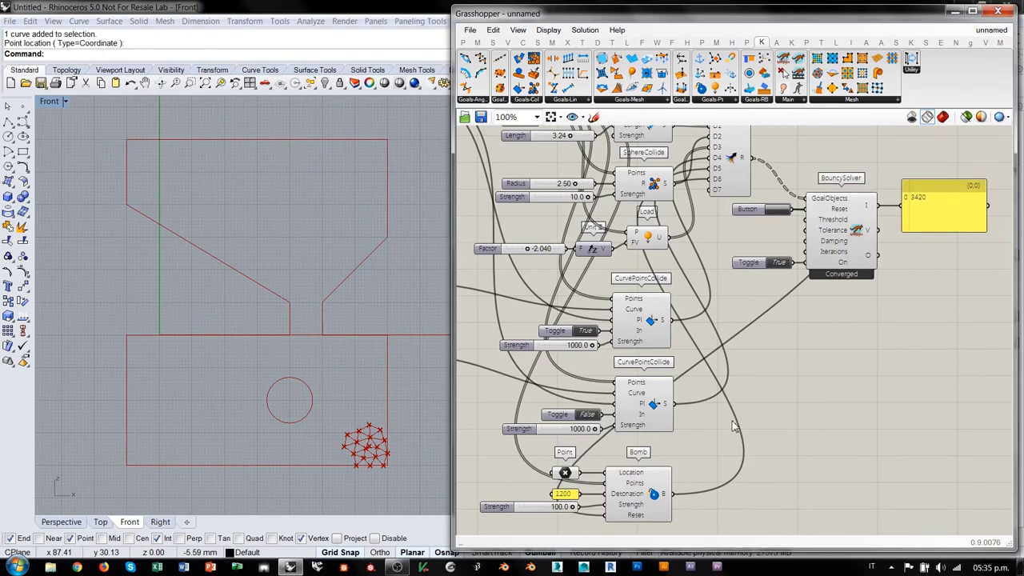
left_click(780, 264)
left_click(774, 210)
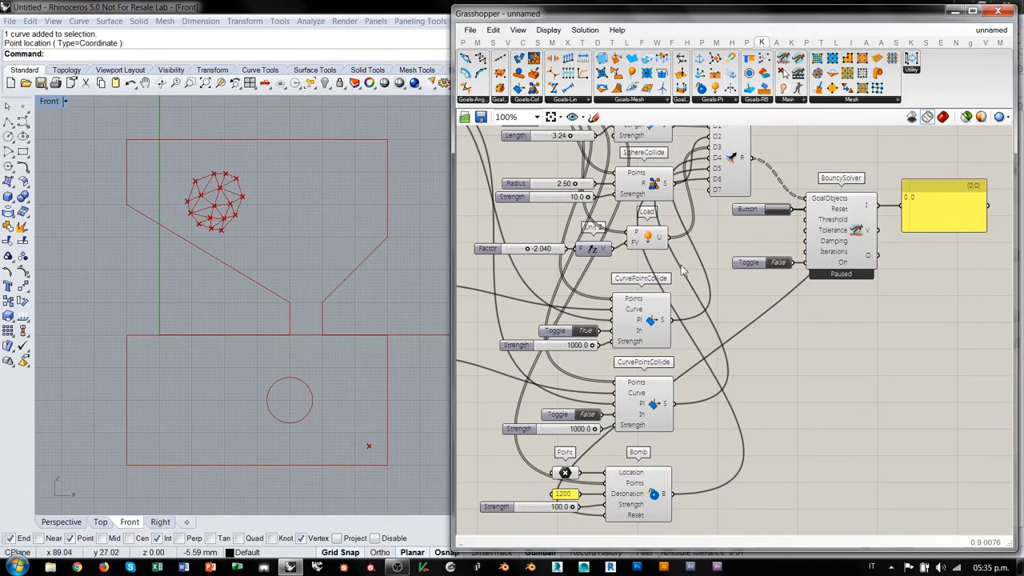
Run the simulation, reset it, and pause the new run around iteration 240 as the points reach the circle.
left_click(777, 266)
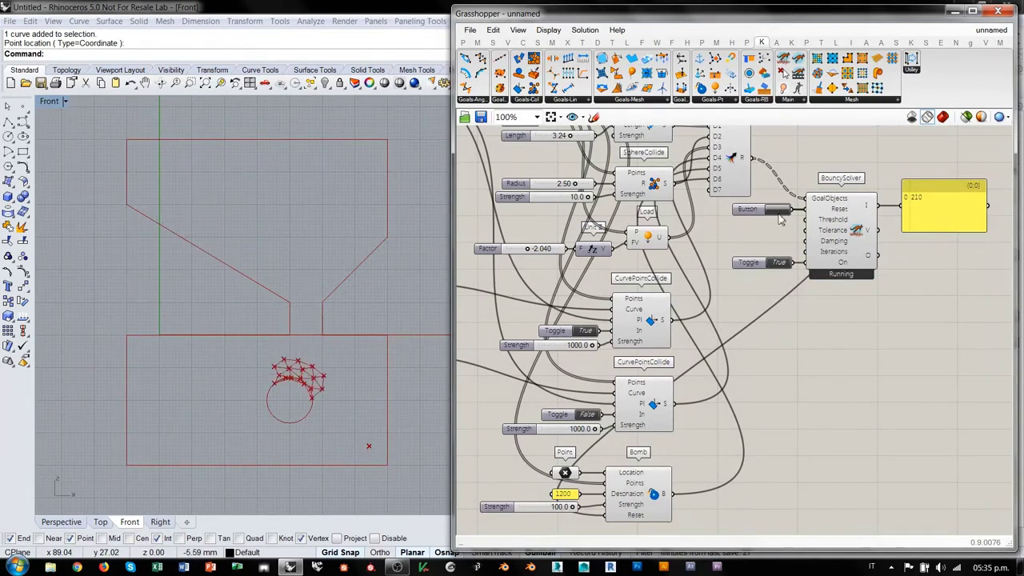
left_click(780, 263)
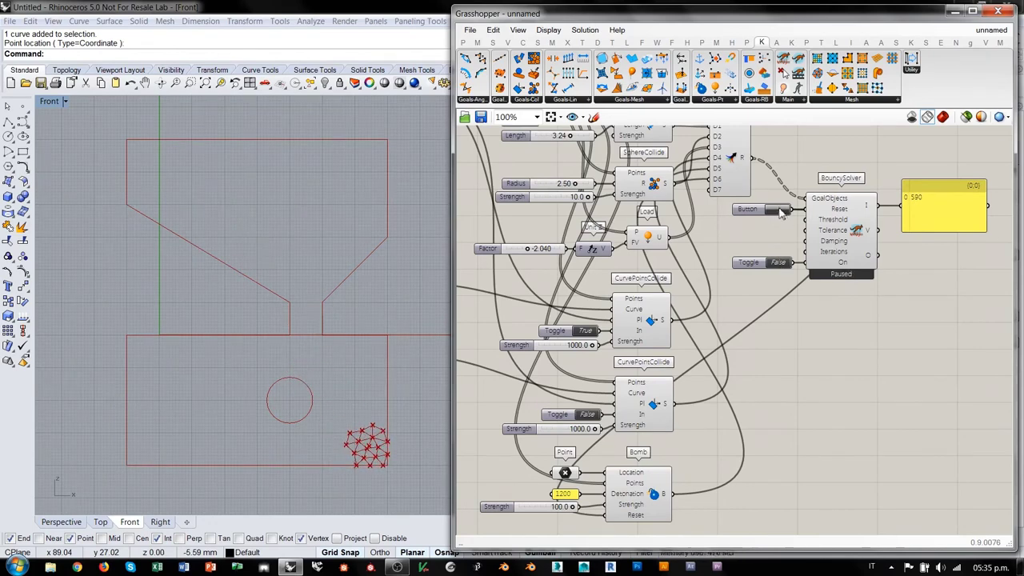
left_click(778, 210)
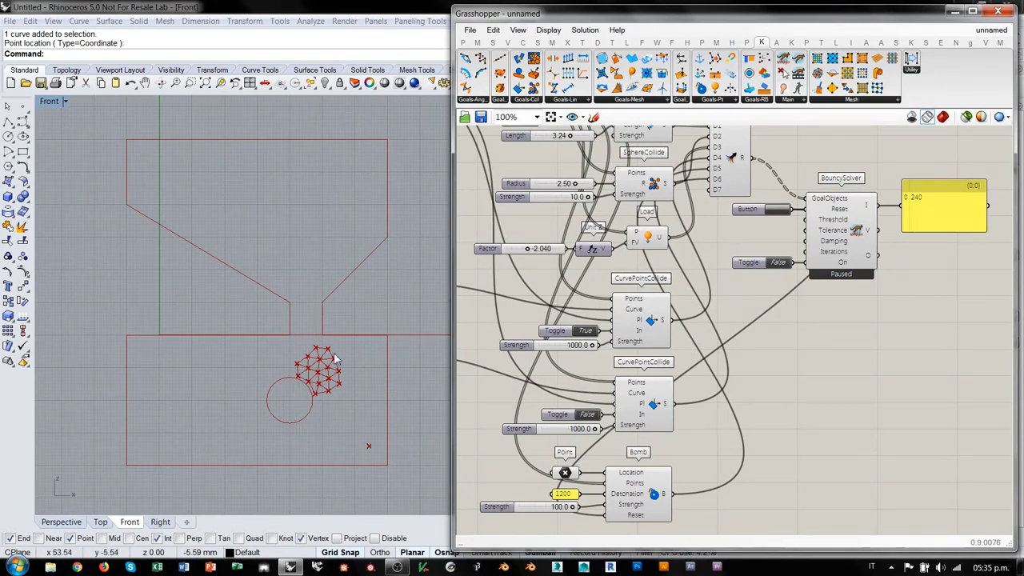
Move the Bomb's location point up and left to beside the circle, and set the Bomb's Detonation to 240.
left_click(367, 443)
left_click_drag(367, 443, 339, 401)
right_click_drag(563, 488, 625, 402)
double_click(628, 408)
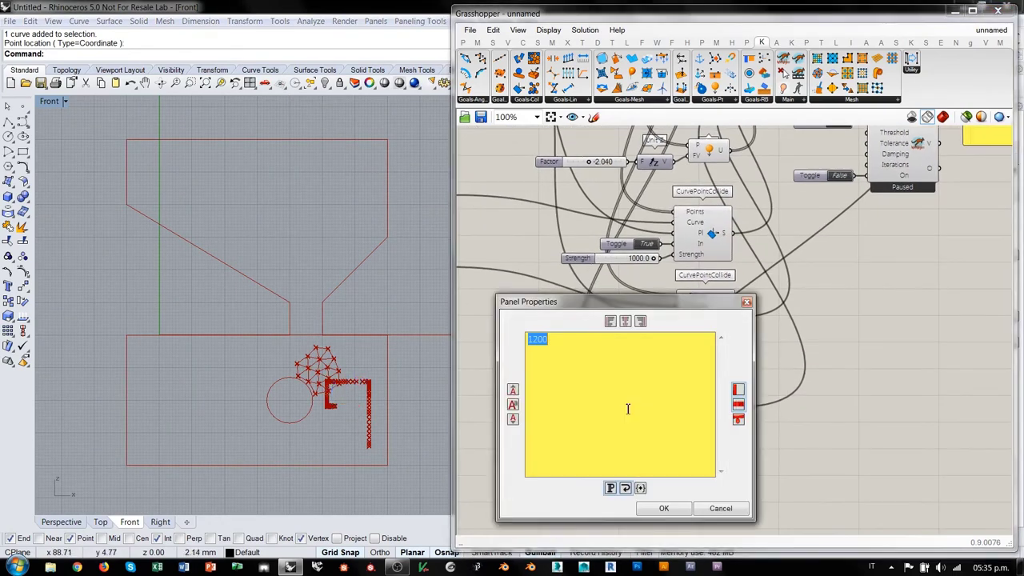
type("2")
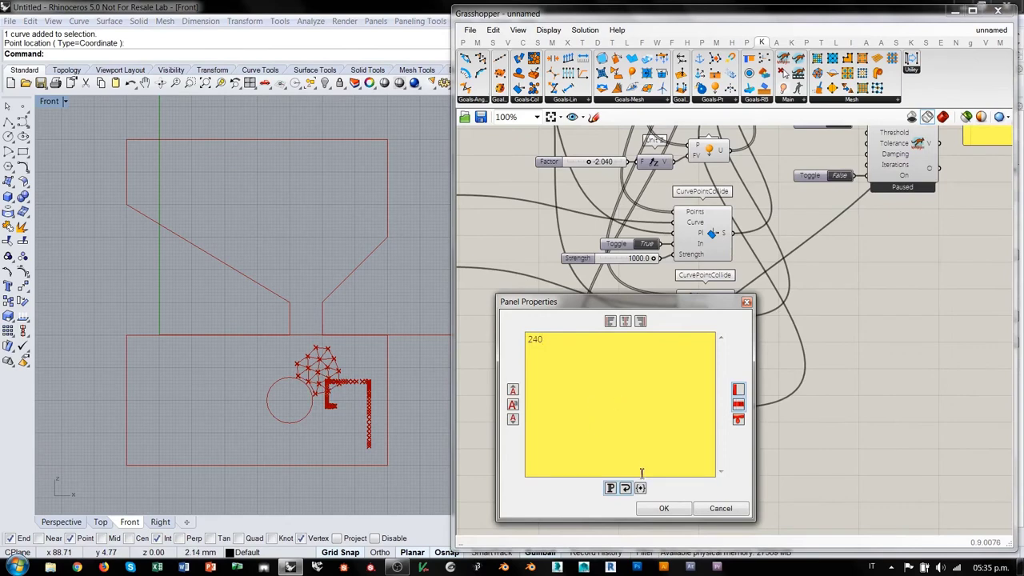
left_click(664, 510)
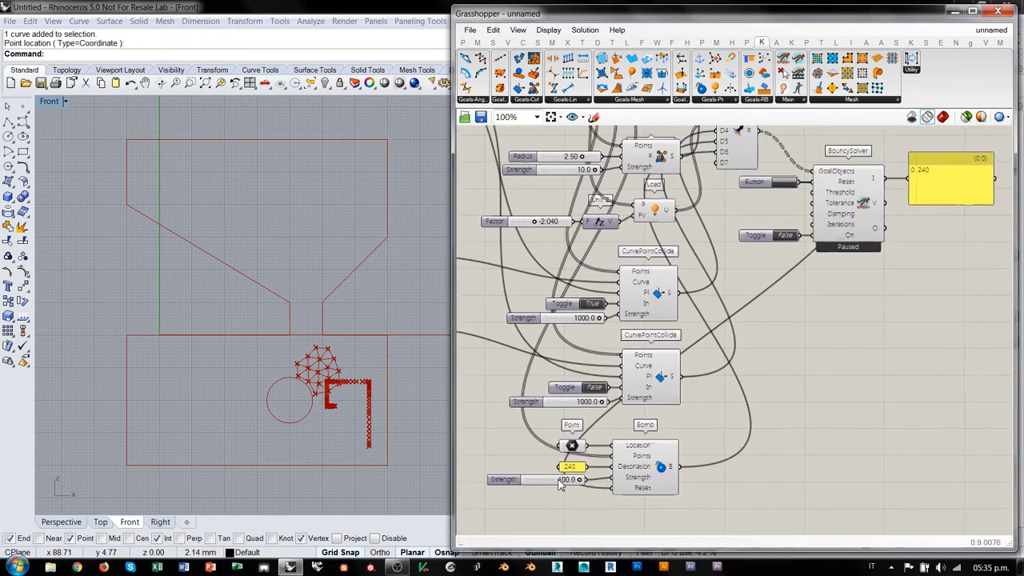
Reset the solver and run it to watch the earlier explosion beside the circle.
scroll(667, 488, "down", 2)
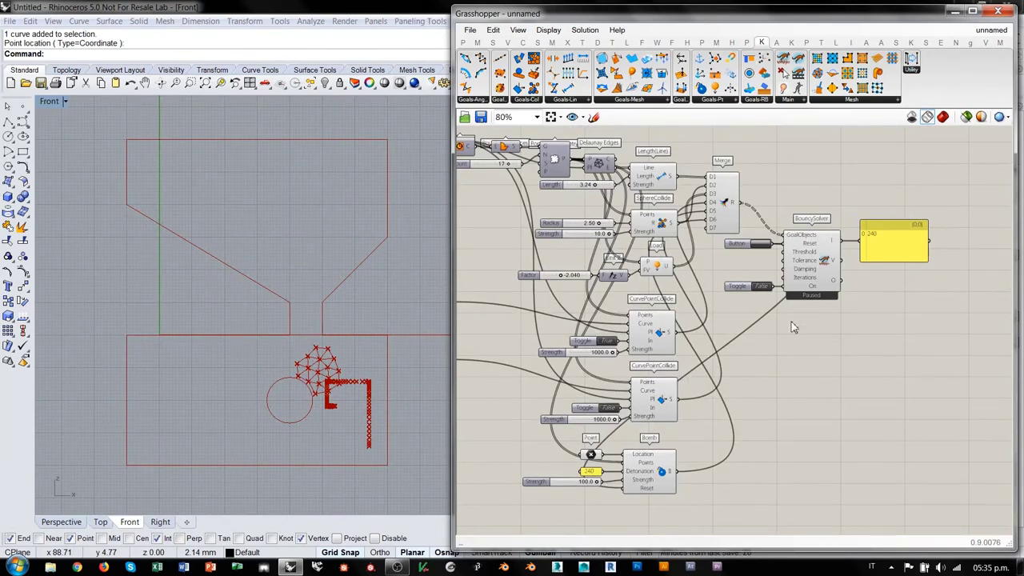
left_click(762, 244)
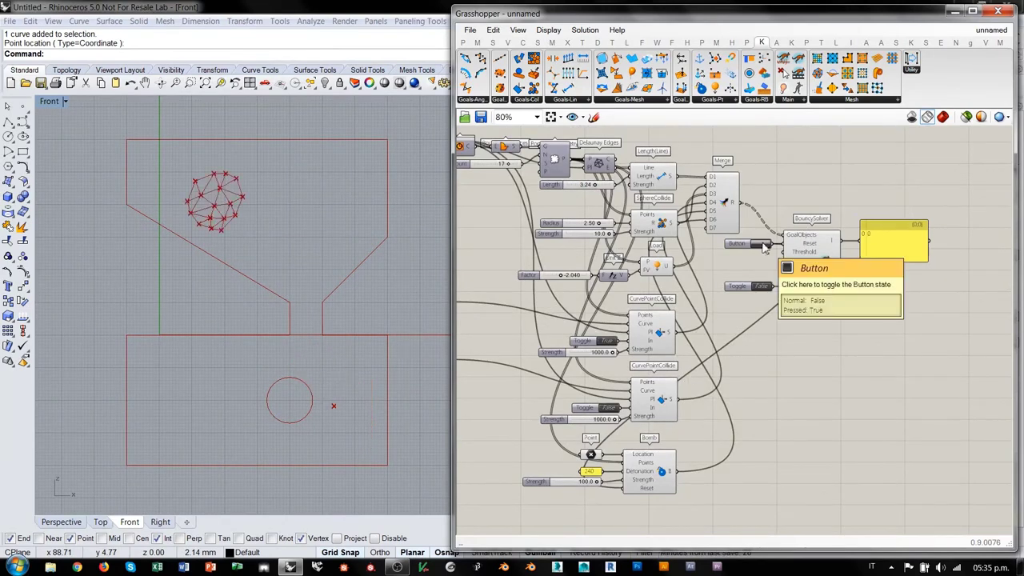
double_click(762, 288)
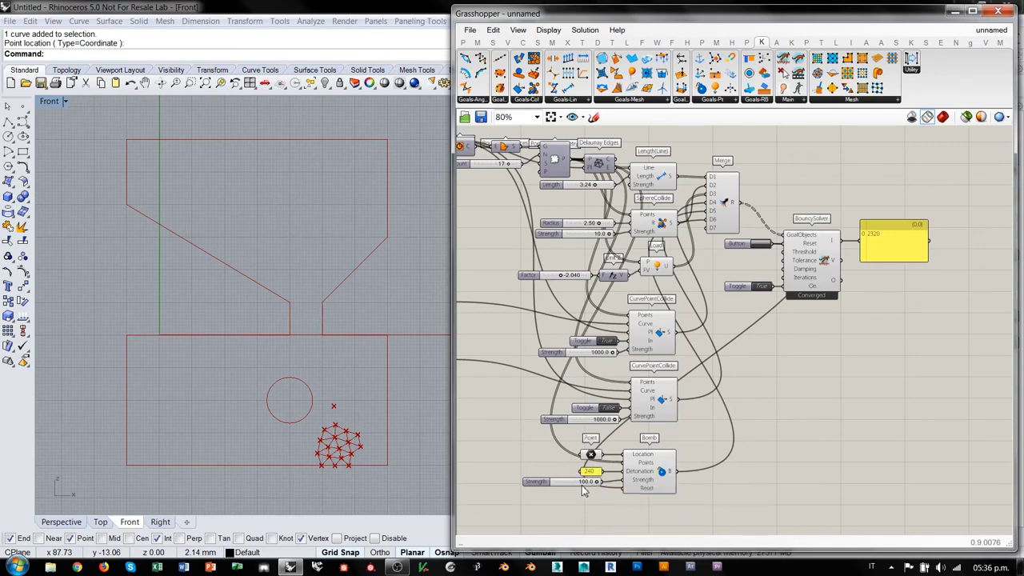
Redefine the Bomb's location through Set Multiple Points, picking X 65, Z -38 near the container's lower right corner.
scroll(613, 472, "up", 4)
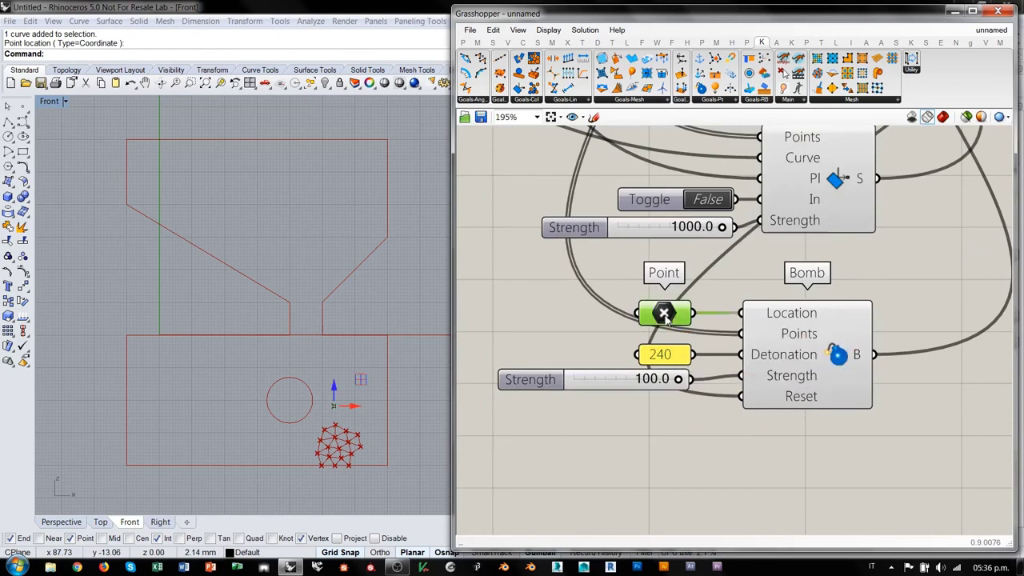
right_click(664, 314)
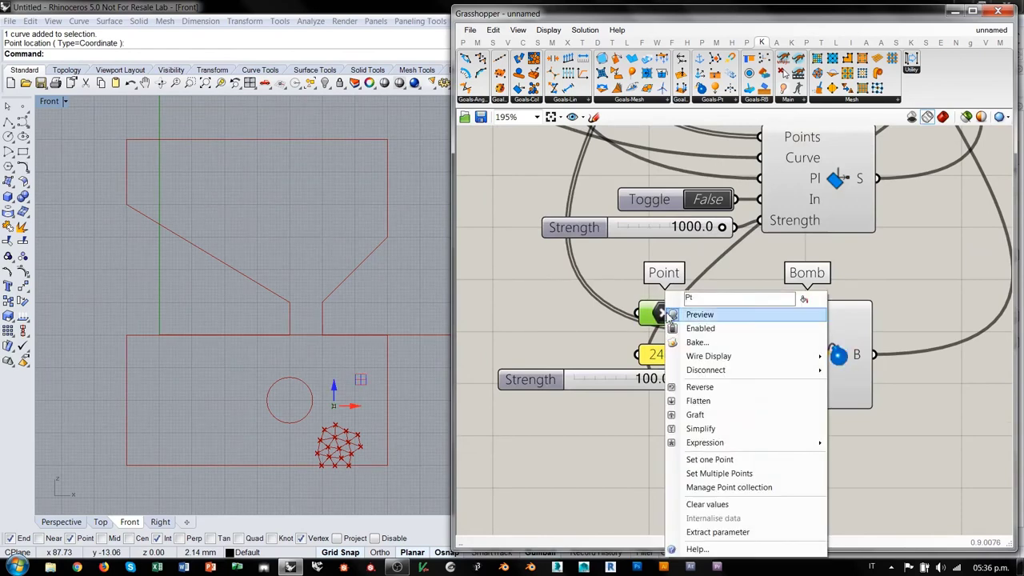
left_click(705, 474)
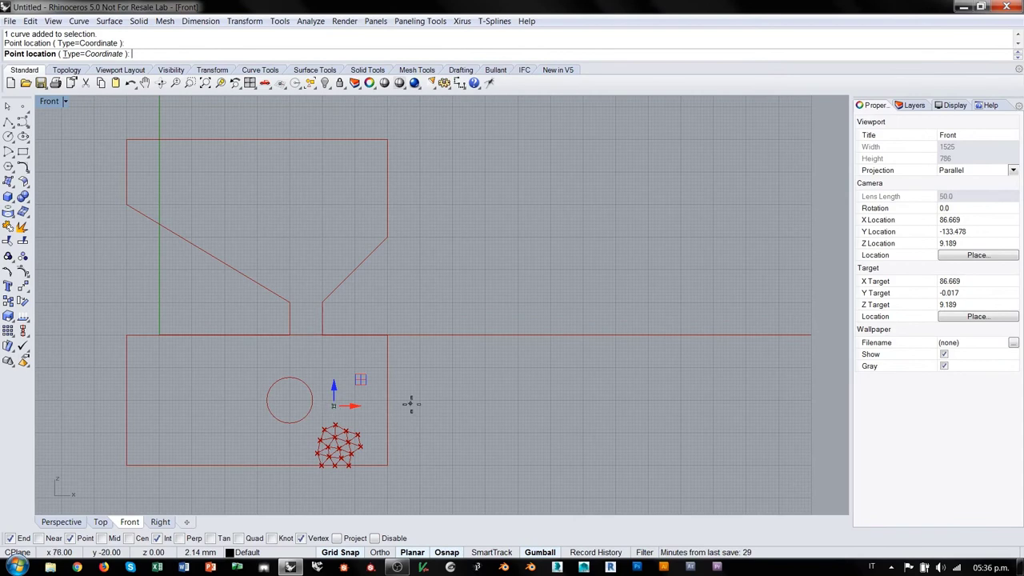
left_click(371, 458)
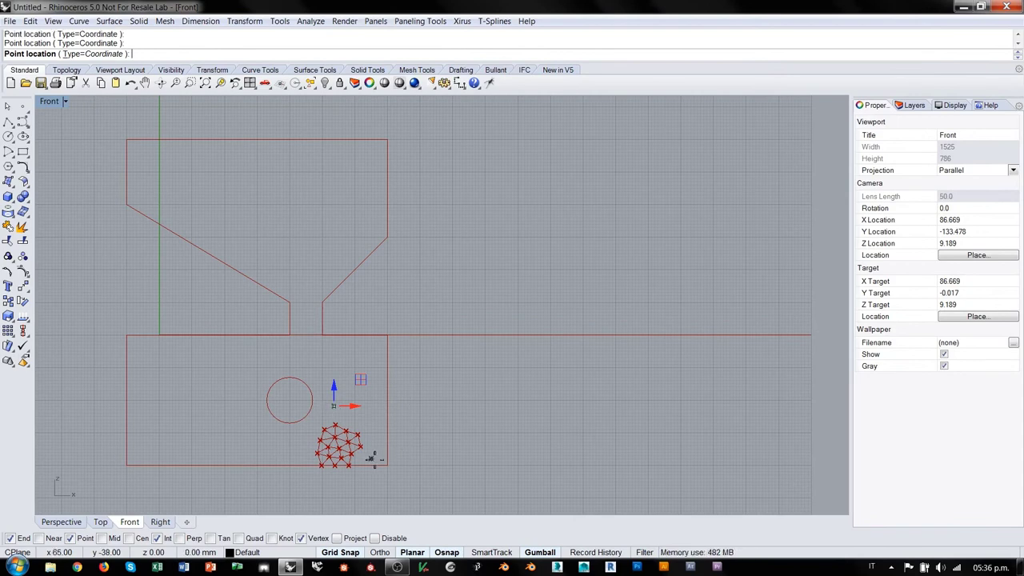
key("Return")
Add 1200 as a second line below 240 in the Bomb's Detonation panel, after separating it from the Strength slider.
scroll(833, 359, "down", 5)
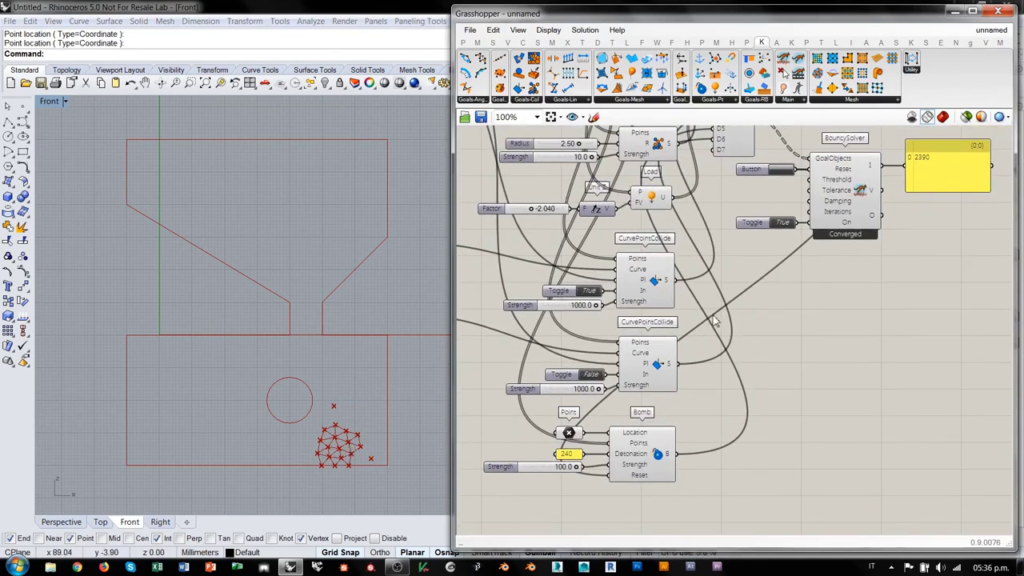
scroll(674, 344, "up", 5)
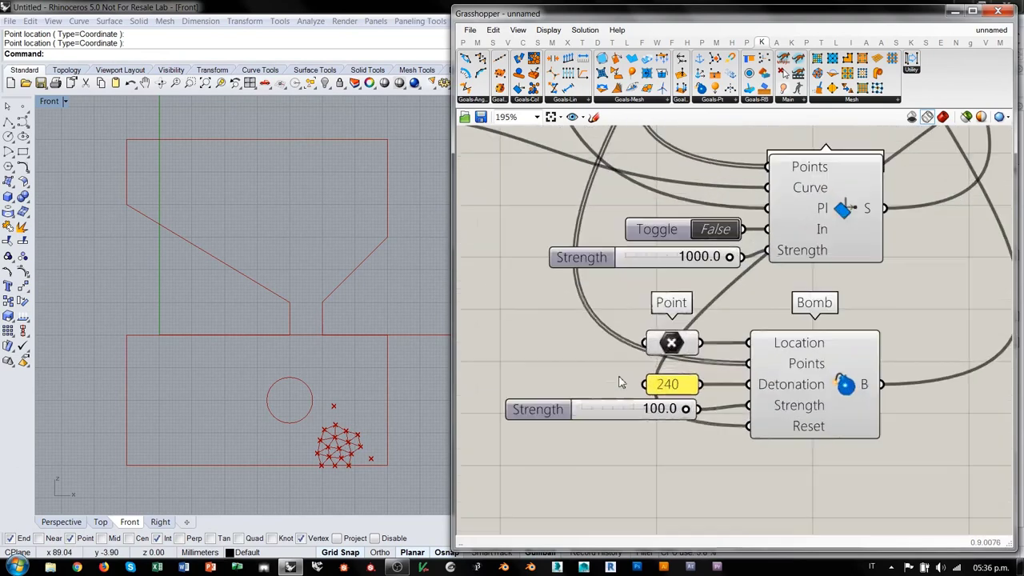
scroll(548, 372, "down", 3)
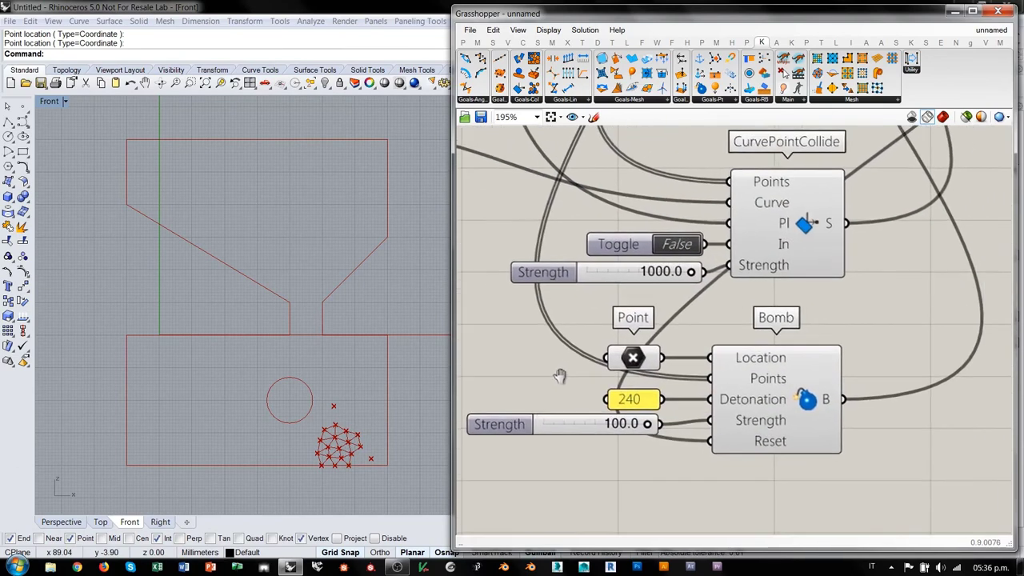
scroll(549, 375, "down", 1)
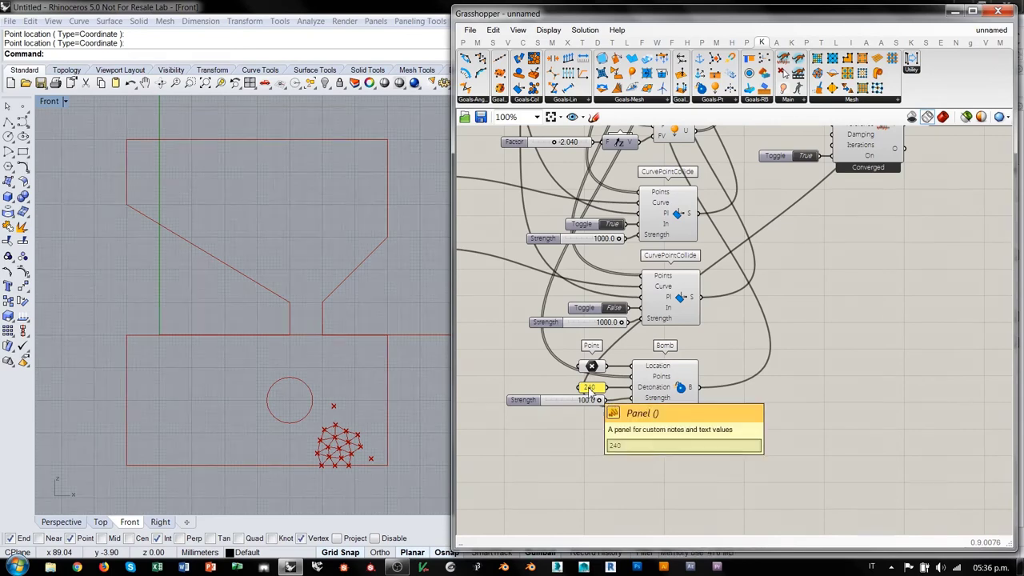
mouse_move(583, 401)
left_mouse_down()
mouse_move(579, 421)
mouse_move(581, 396)
left_mouse_up()
scroll(580, 396, "up", 4)
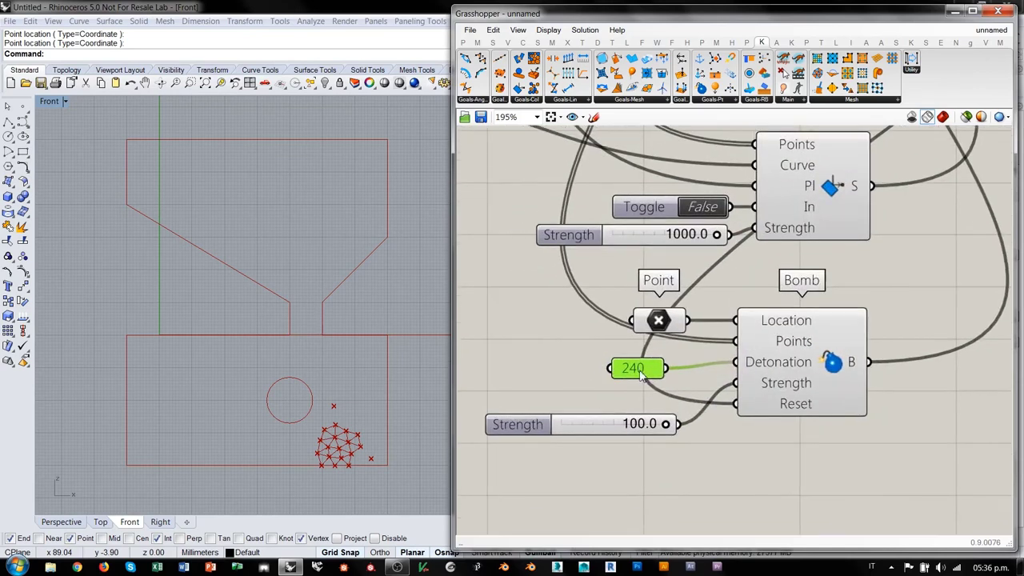
double_click(641, 374)
left_click(586, 312)
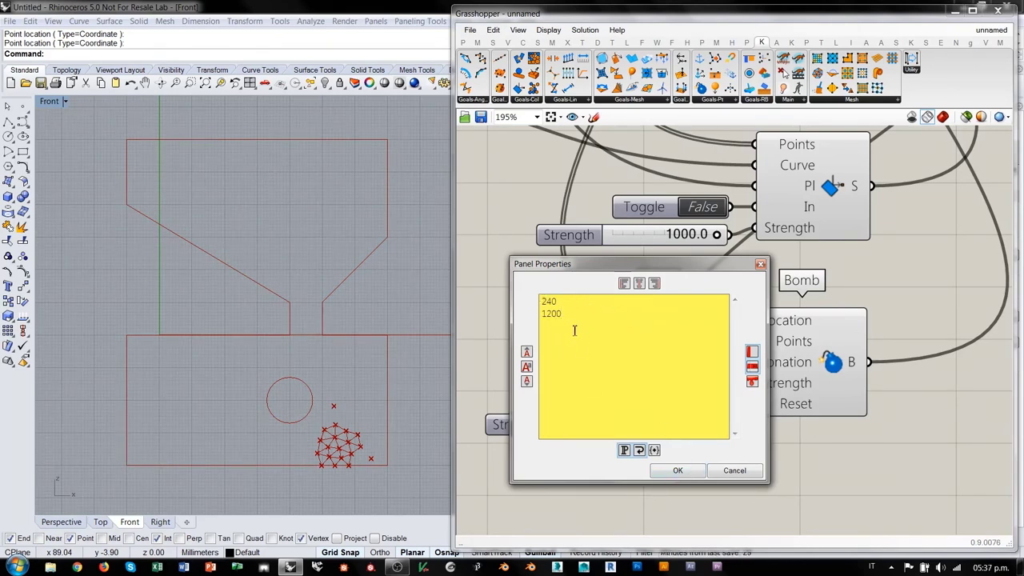
left_click(672, 471)
Turn off Multiline Data so the panel's lines become separate Detonation values, and tidy the panel and Strength slider beside the Bomb.
left_click_drag(635, 379, 677, 373)
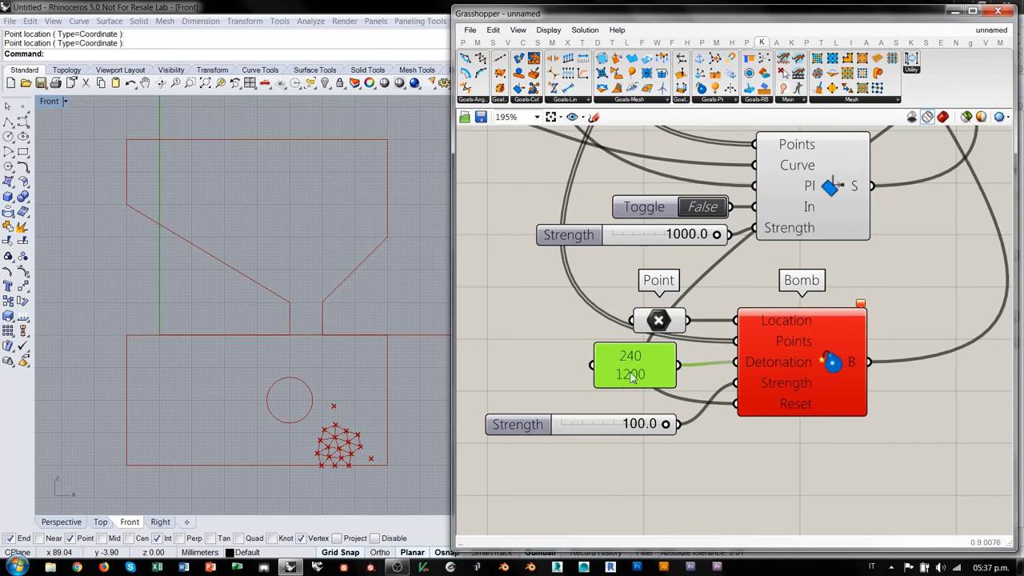
right_click(623, 362)
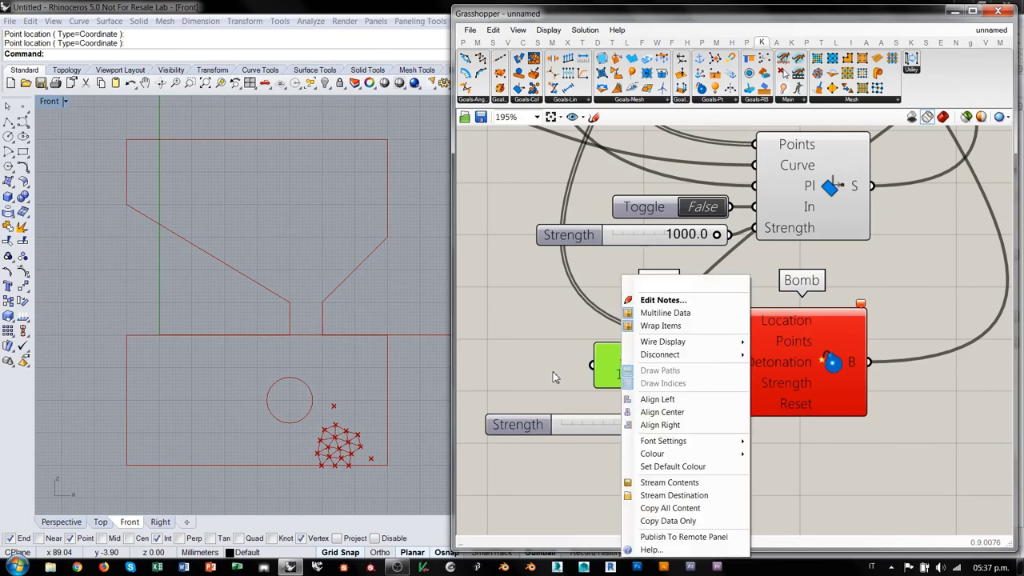
left_click(665, 313)
mouse_move(627, 390)
left_mouse_down()
mouse_move(627, 409)
mouse_move(645, 386)
left_mouse_up()
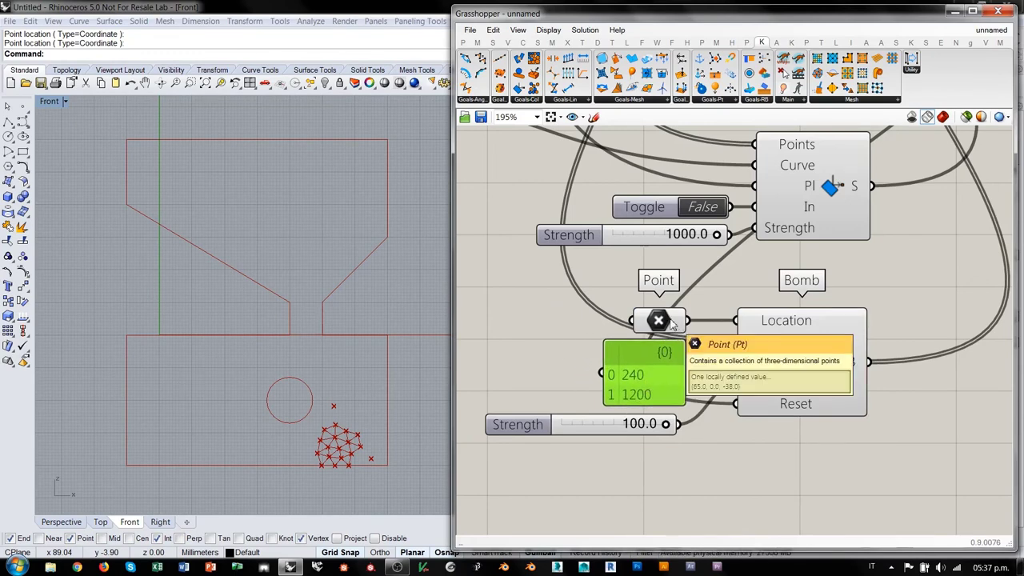
left_click_drag(686, 373, 772, 365)
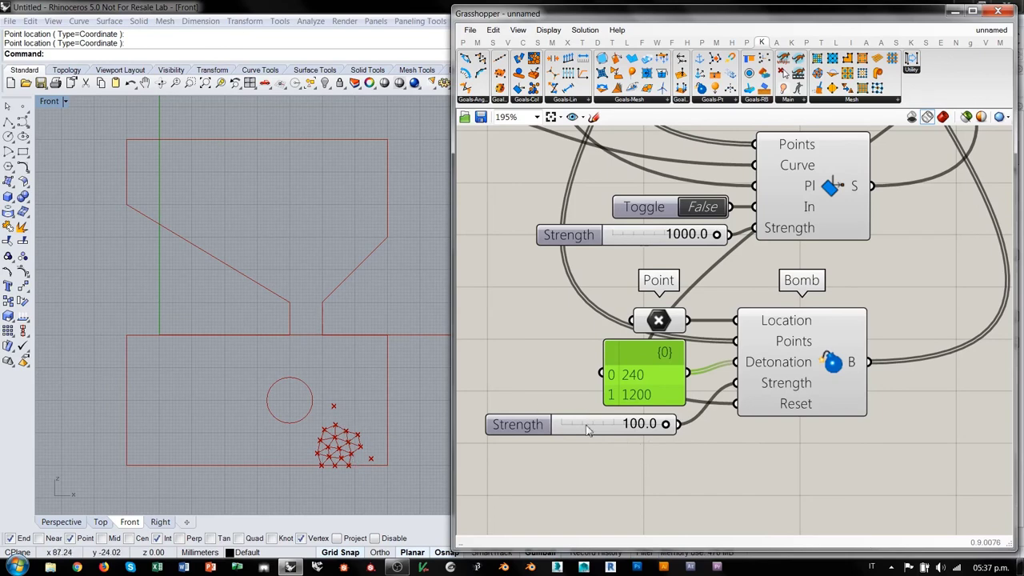
left_click(757, 478)
left_click(606, 432)
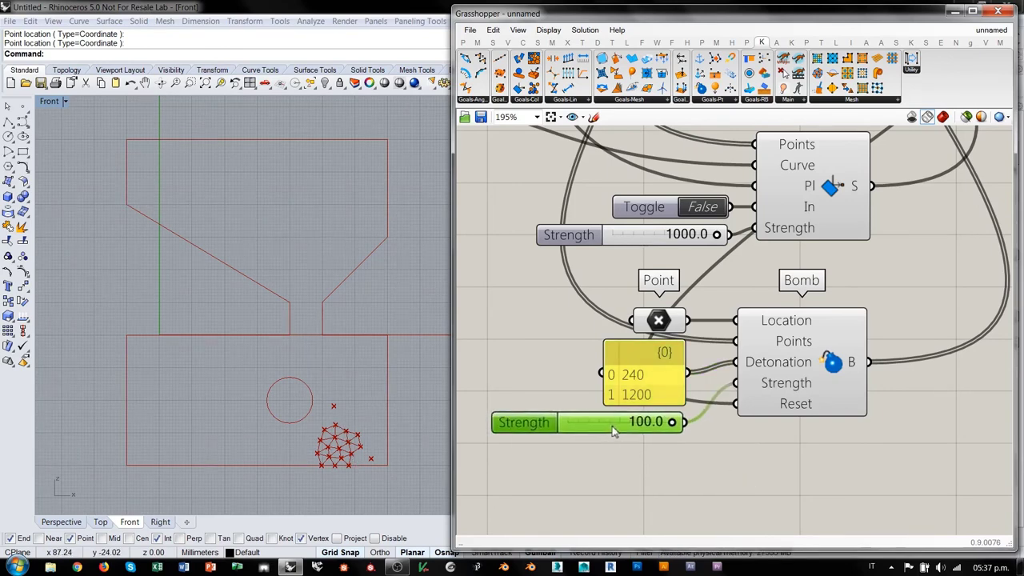
Restart the running solver from its initial state to watch the detonations at 240 and 1200.
scroll(611, 454, "down", 3)
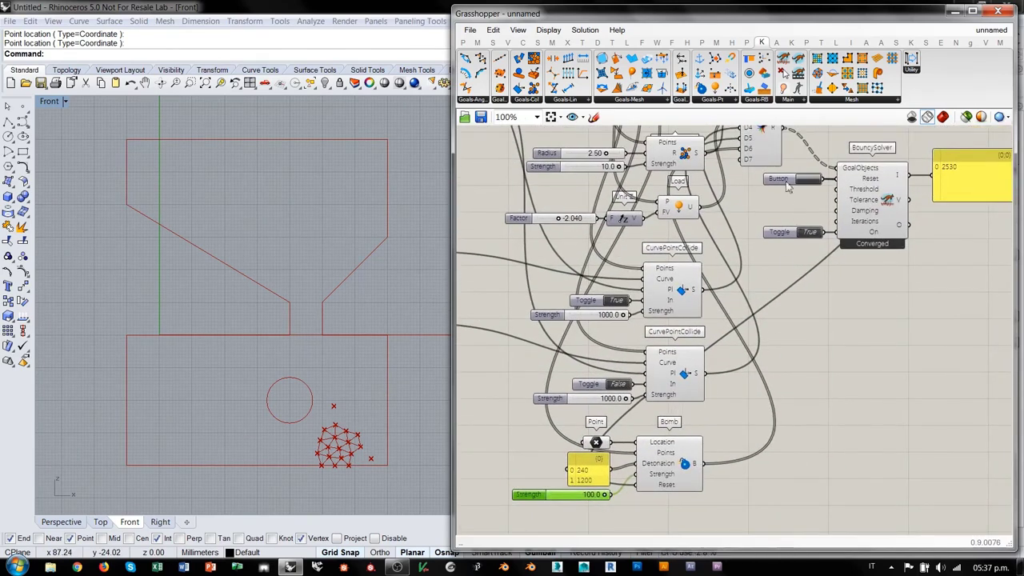
left_click(808, 180)
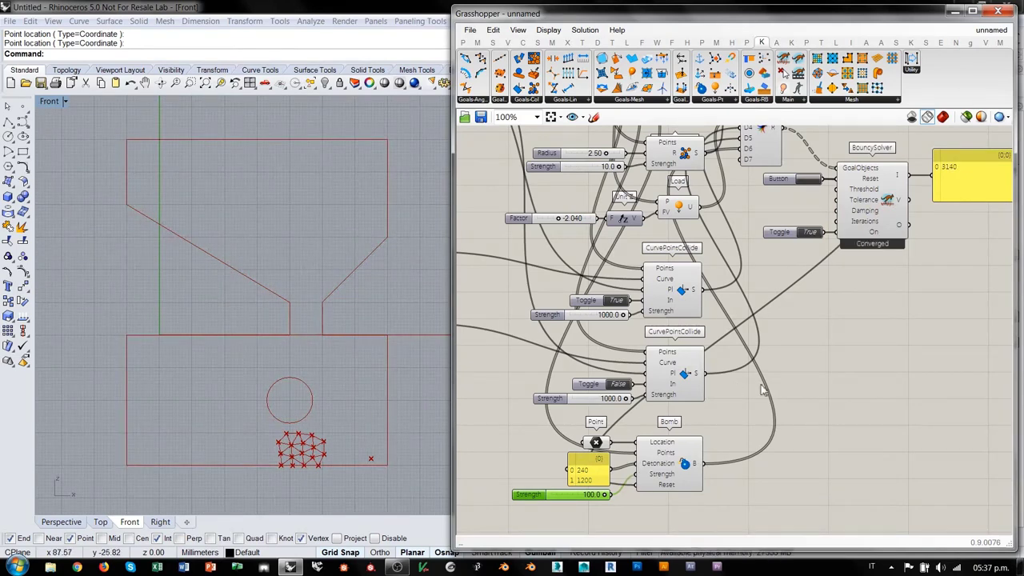
Try a Unit Z Factor of -0.659 for the Load, and set it to -1.538 while the solver runs.
right_click_drag(738, 221, 849, 284)
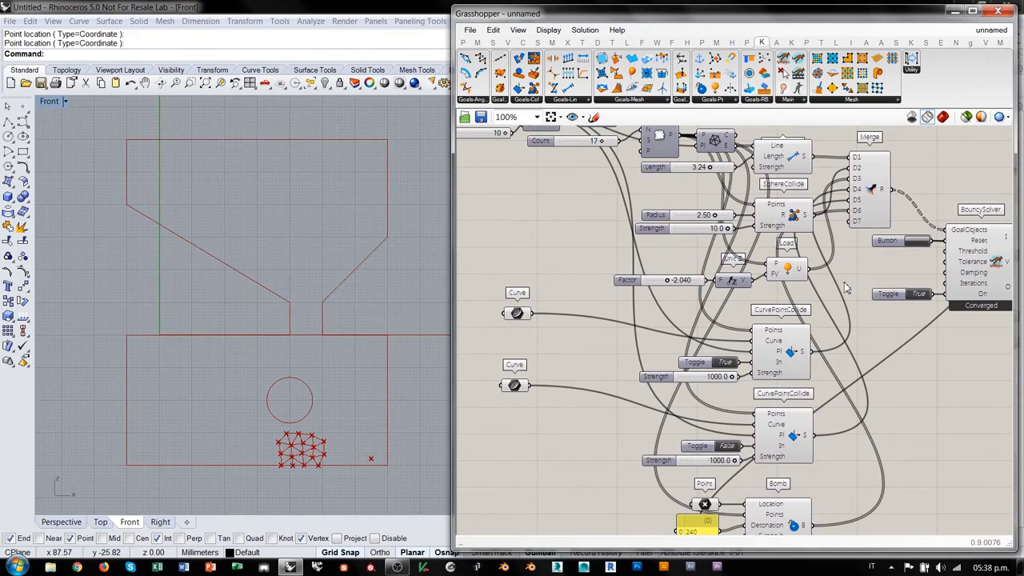
scroll(776, 272, "up", 2)
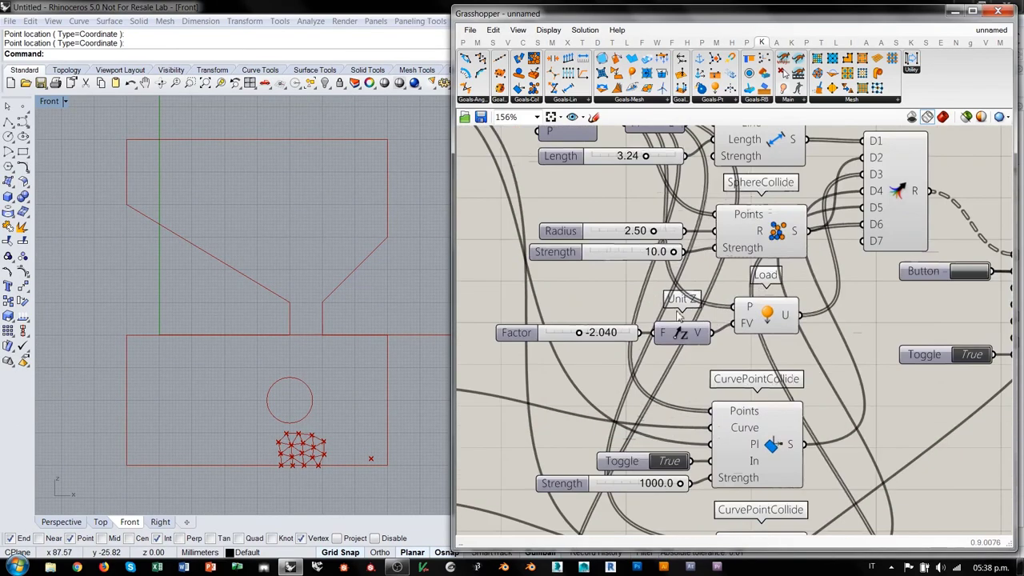
mouse_move(574, 340)
left_mouse_down()
mouse_move(609, 339)
mouse_move(589, 340)
left_mouse_up()
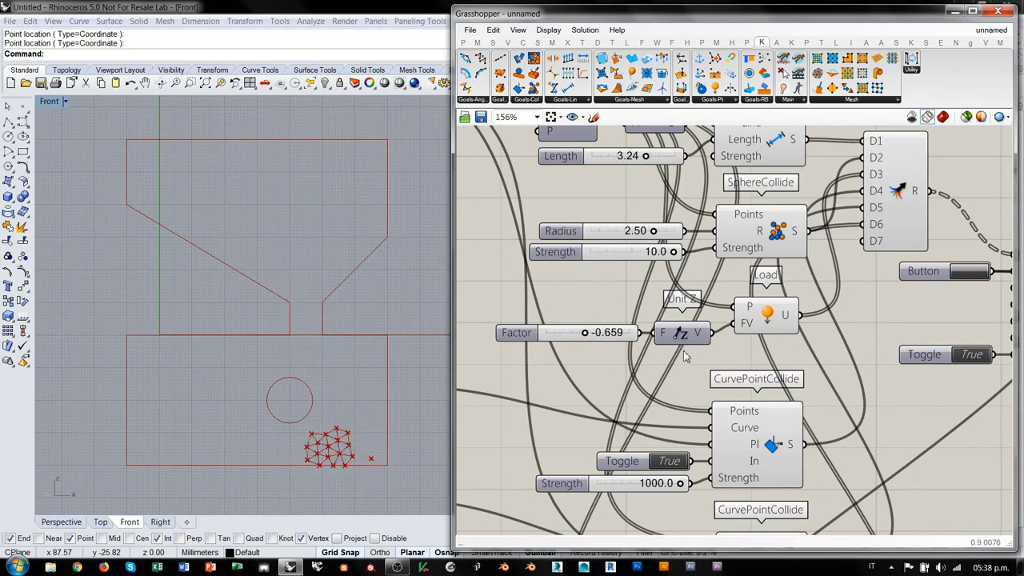
mouse_move(584, 333)
left_mouse_down()
mouse_move(614, 335)
mouse_move(583, 340)
left_mouse_up()
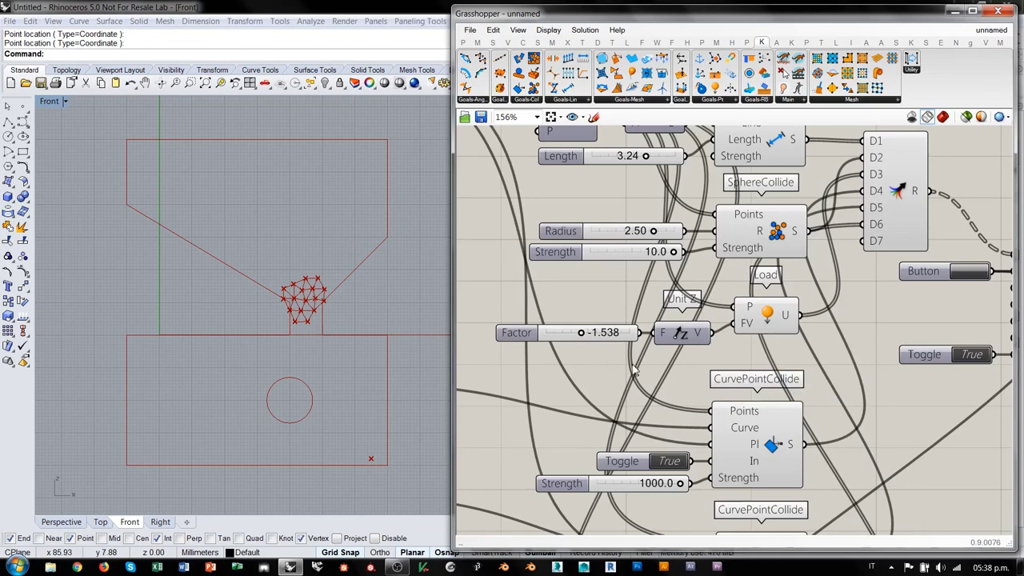
scroll(680, 361, "down", 3)
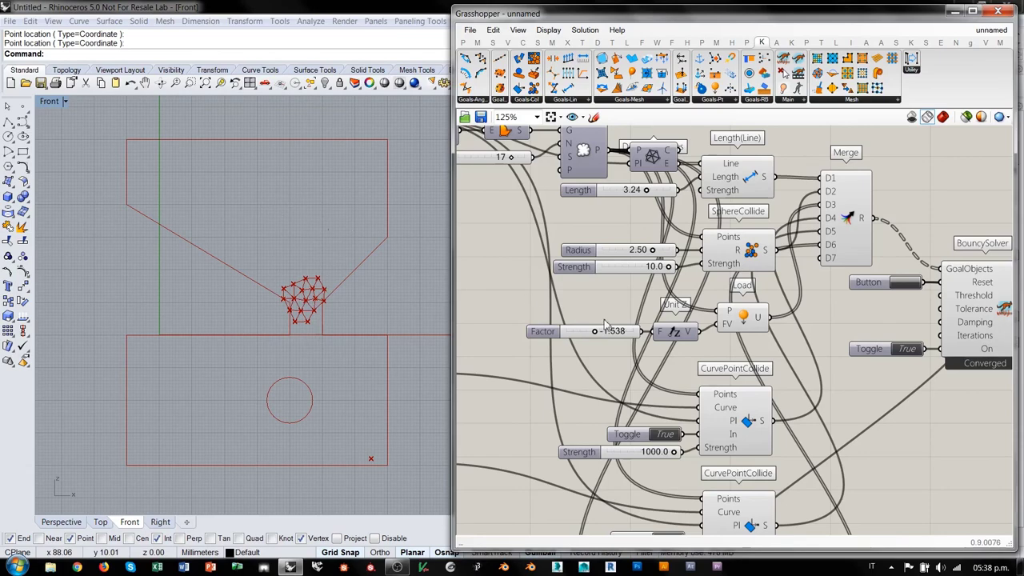
scroll(606, 324, "down", 4)
right_click_drag(532, 309, 655, 330)
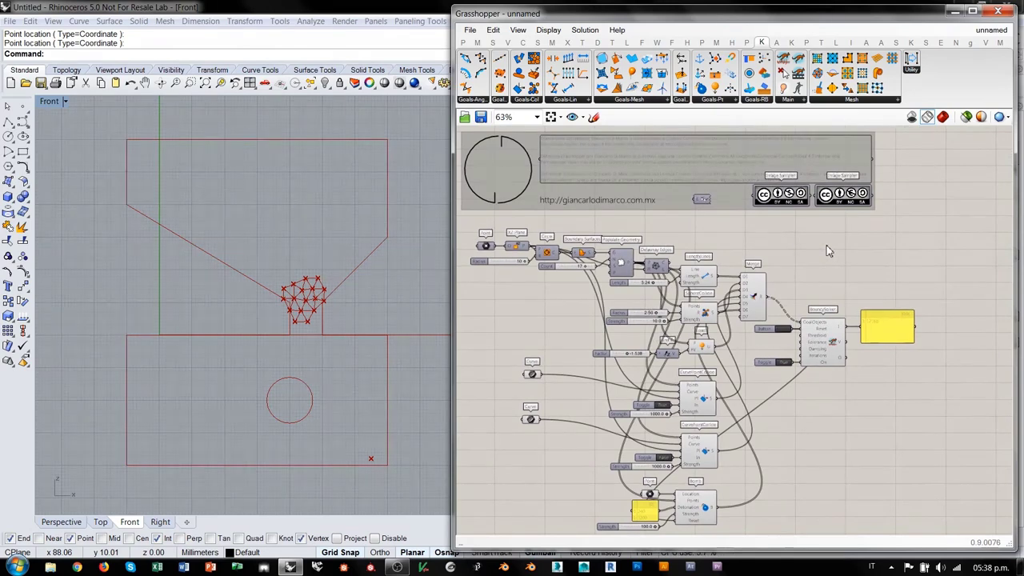